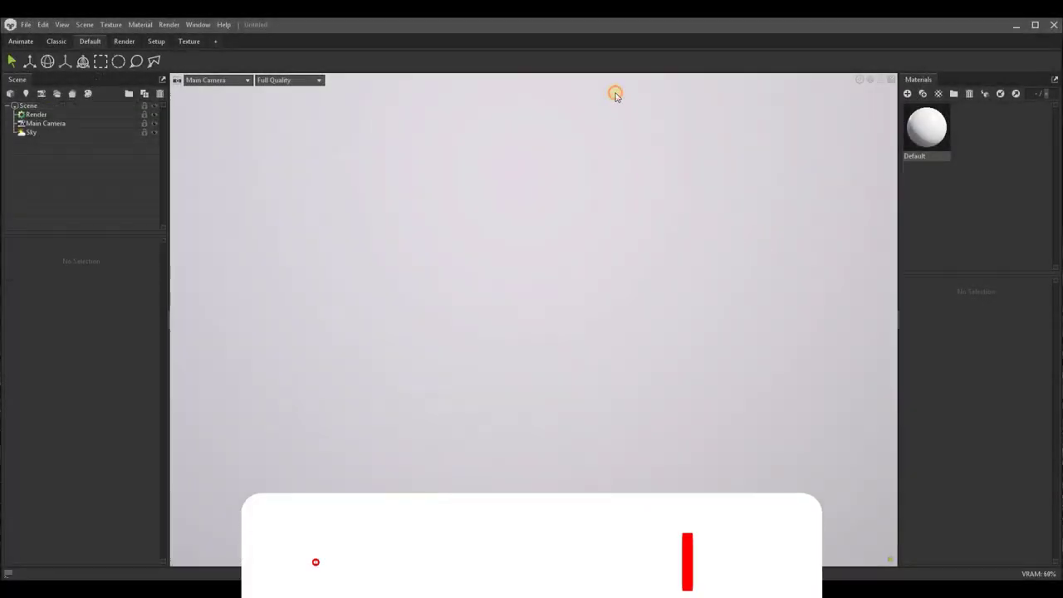
Step: Open the import file browser, change the file type filter, then cancel it
key("ctrl+o")
left_click(465, 279)
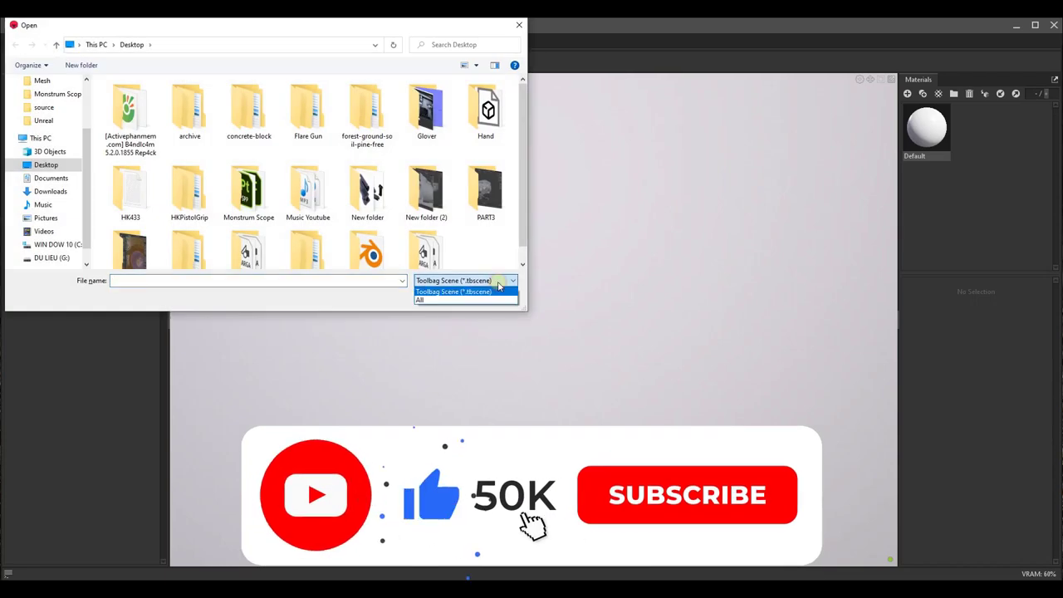
left_click(465, 289)
left_click(494, 299)
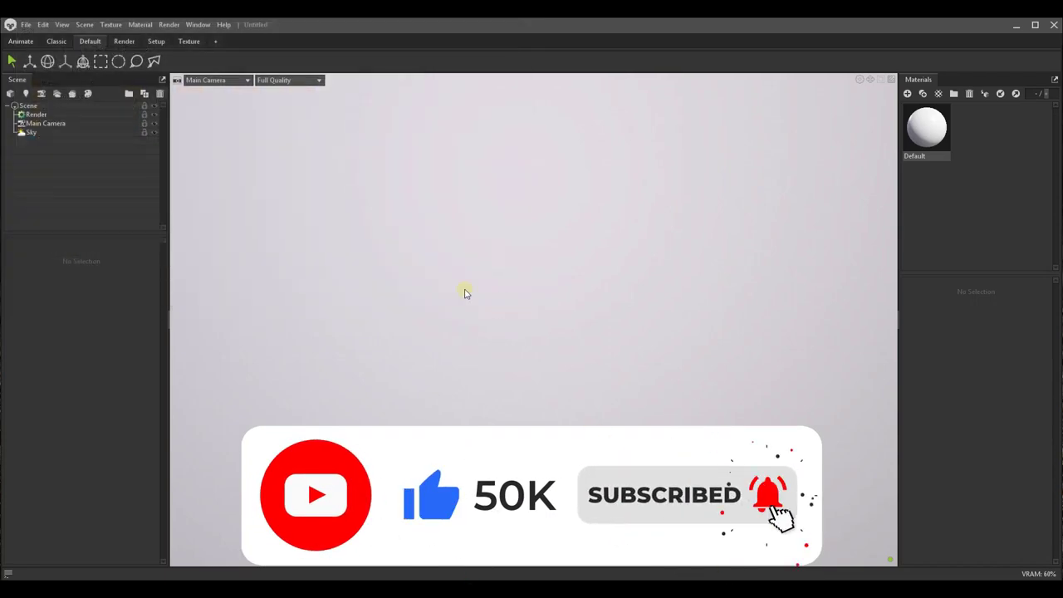
Step: Import Monstrum2xScope.fbx from Desktop > Monstrum Scope > Mesh and select its Glass material
key("ctrl+o")
double_click(262, 192)
double_click(190, 106)
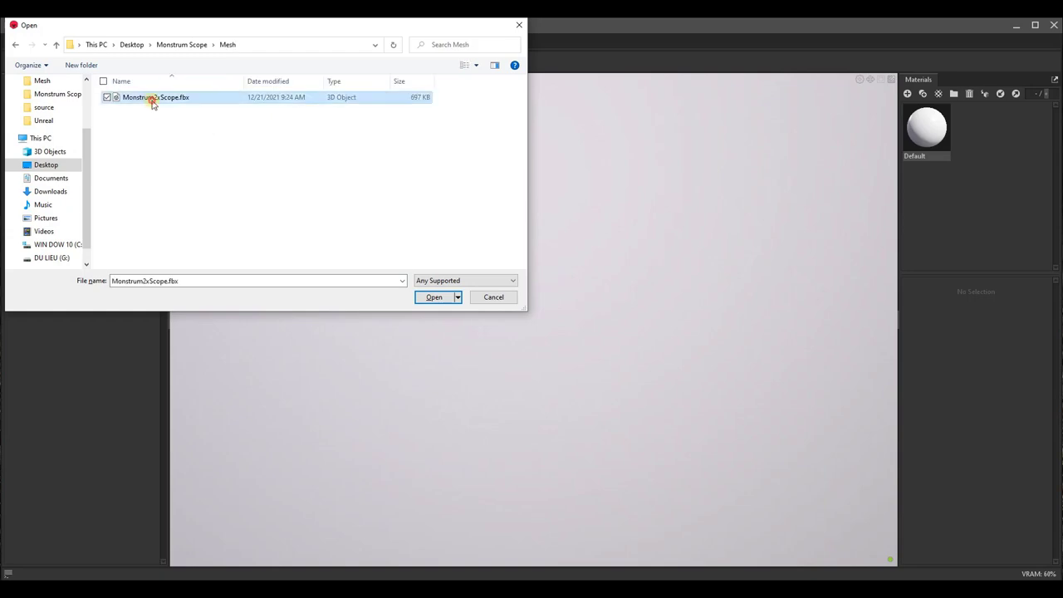
double_click(155, 97)
left_click_drag(571, 267, 470, 285)
left_click(975, 126)
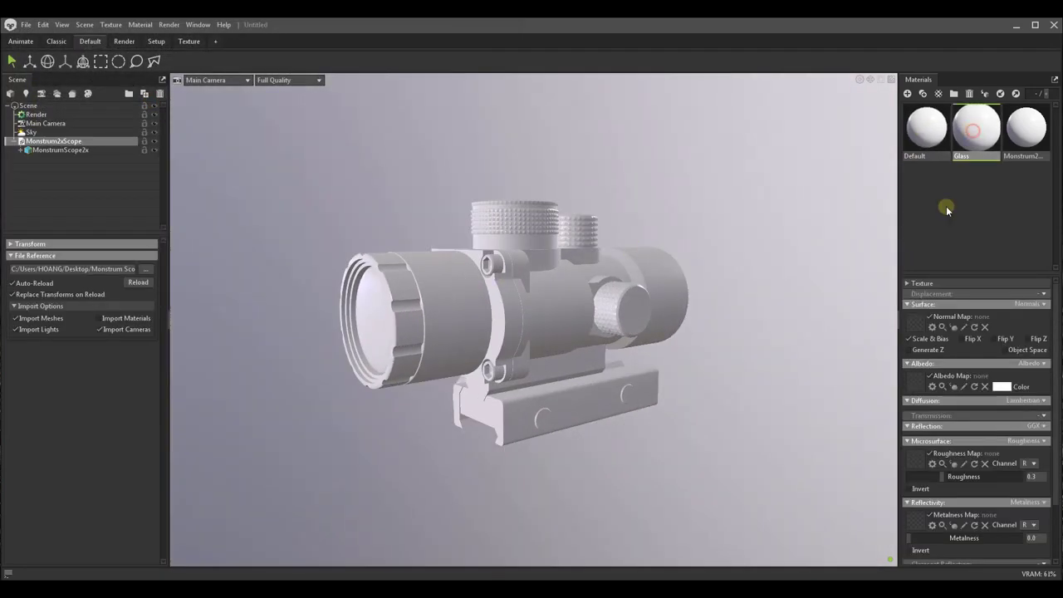
Step: Load the Glass normal and base colour textures from Monstrum Scope > Texture > Unreal
left_click(924, 330)
left_click(193, 46)
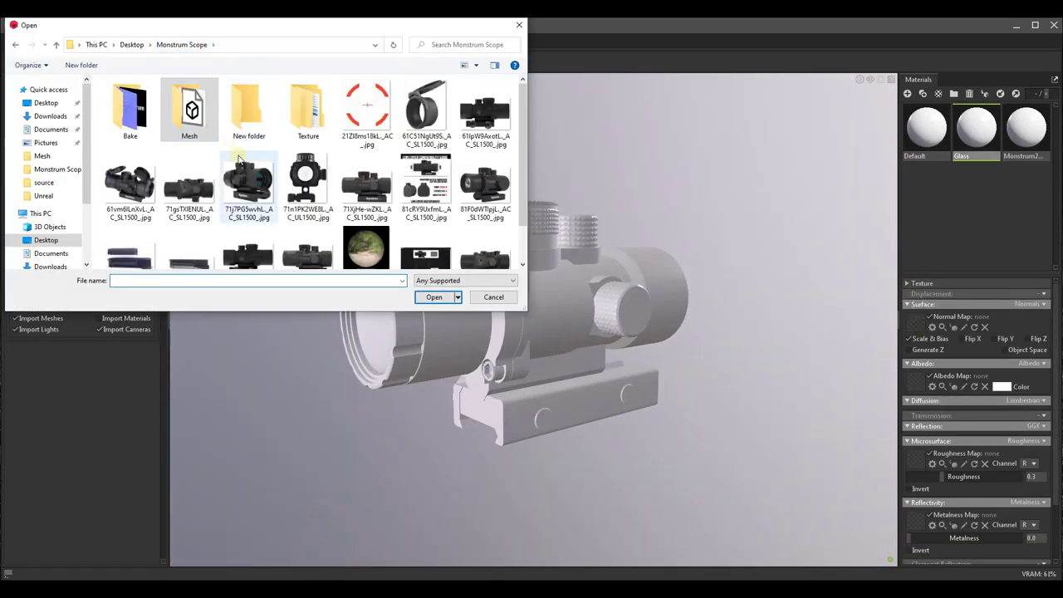
double_click(304, 104)
double_click(174, 110)
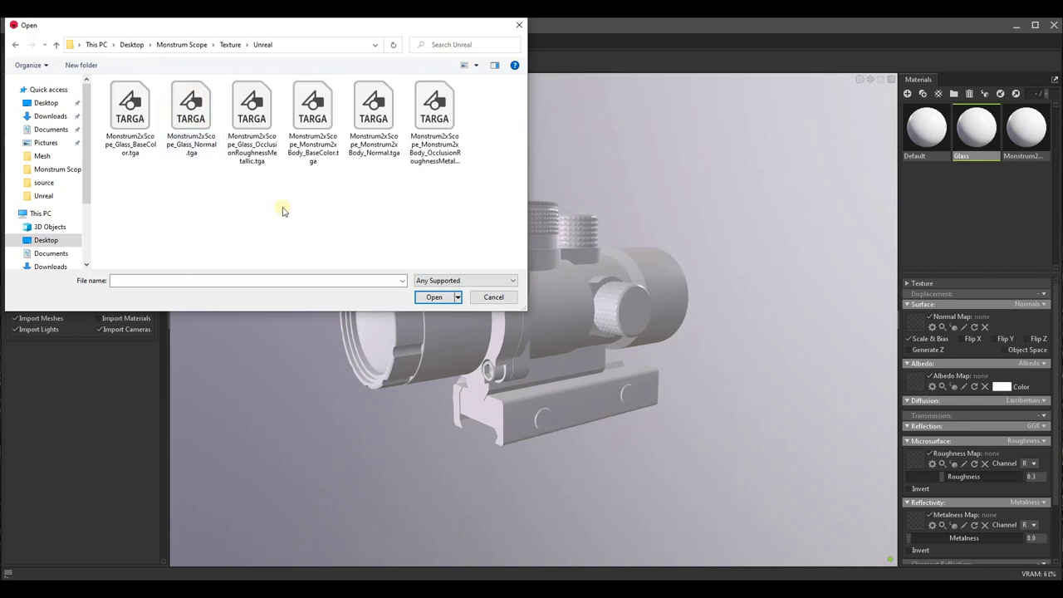
double_click(203, 126)
left_click(914, 381)
double_click(133, 108)
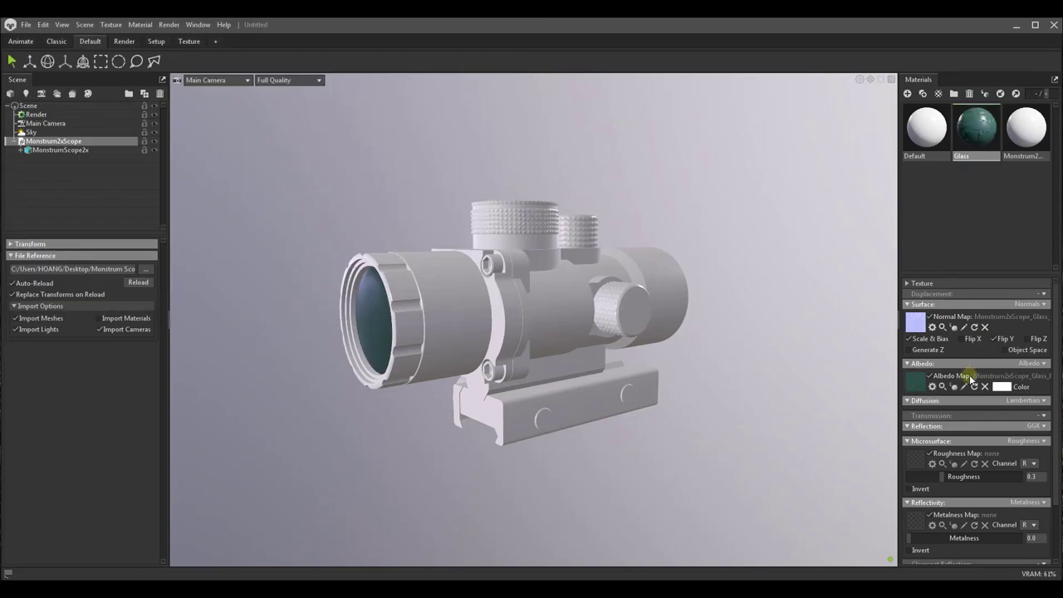
Step: Load the packed Glass texture as roughness (green channel) and metalness (blue channel)
left_click(916, 458)
double_click(252, 108)
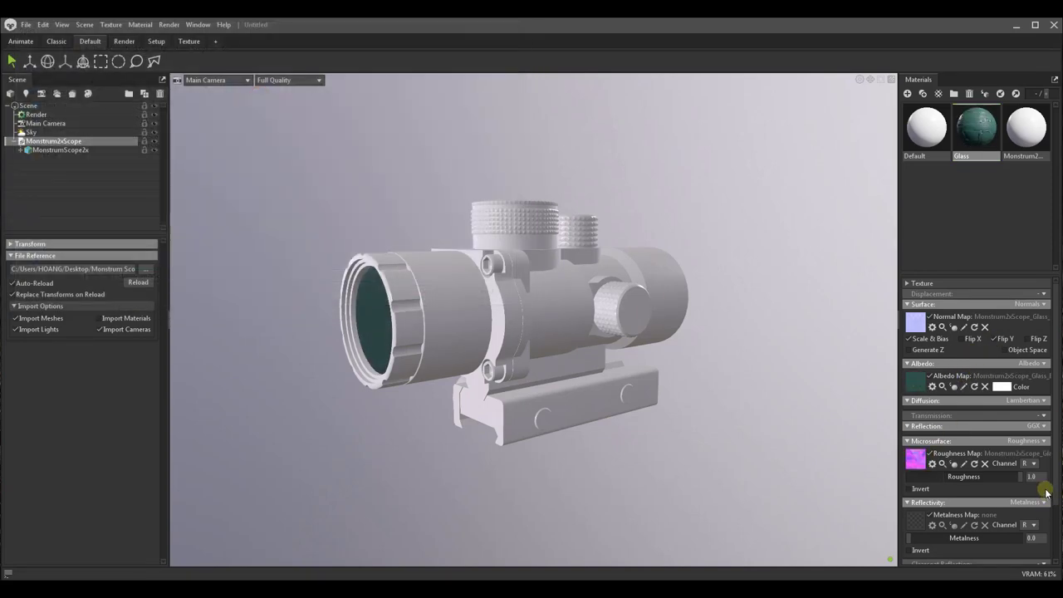
left_click(1031, 482)
left_click(915, 520)
double_click(252, 121)
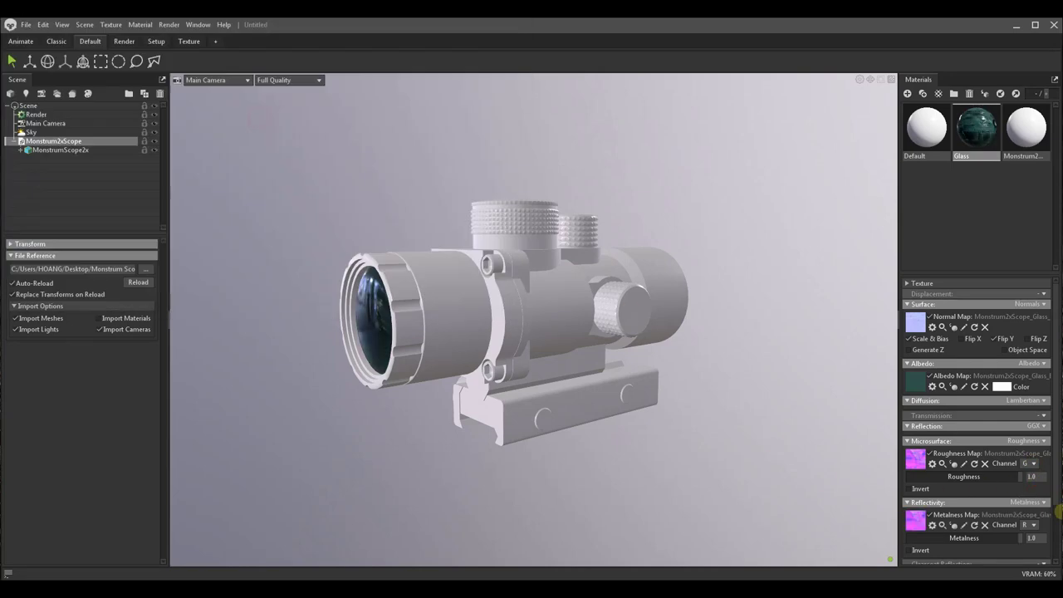
left_click(1032, 554)
Step: Enable occlusion on the Glass material and load the packed texture as its occlusion map
scroll(1044, 531, "down", 3)
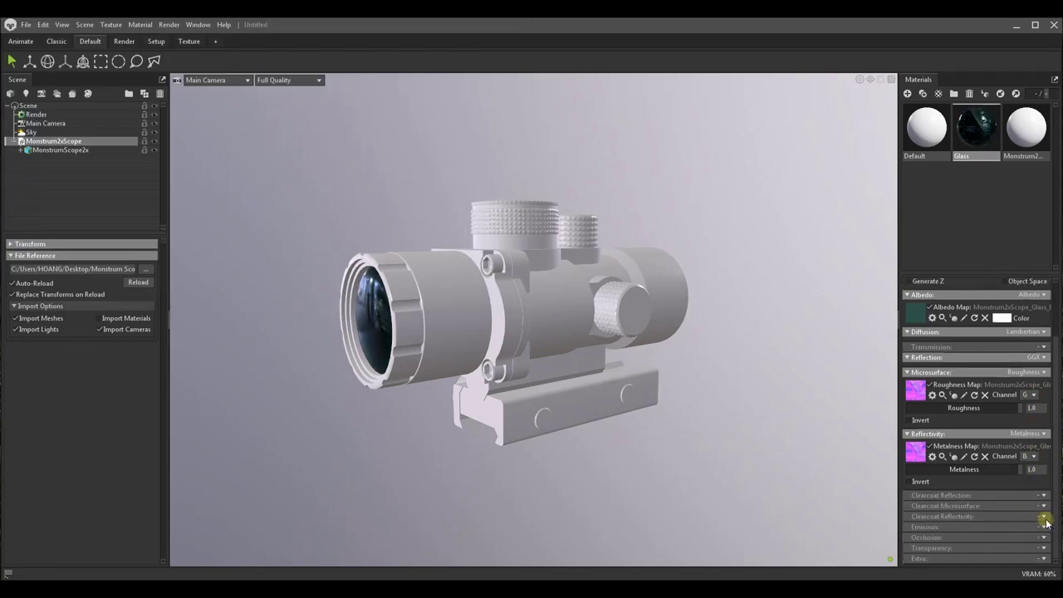
left_click(1015, 559)
left_click(914, 551)
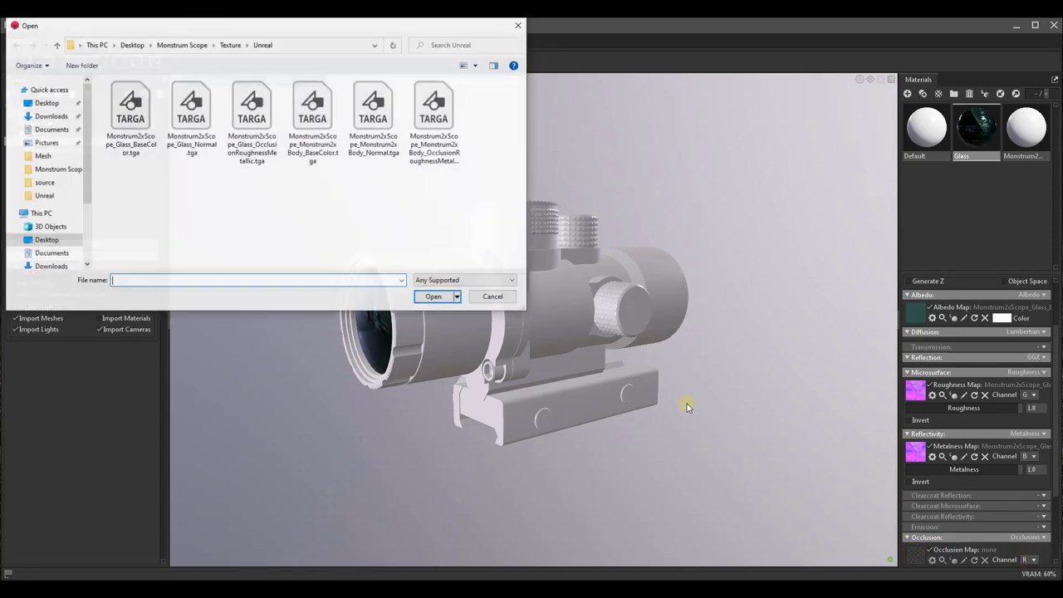
double_click(253, 116)
Step: Give the Monstrum2x material its body base colour and normal textures, with the normal's Y flipped
left_click(1026, 132)
left_click(915, 312)
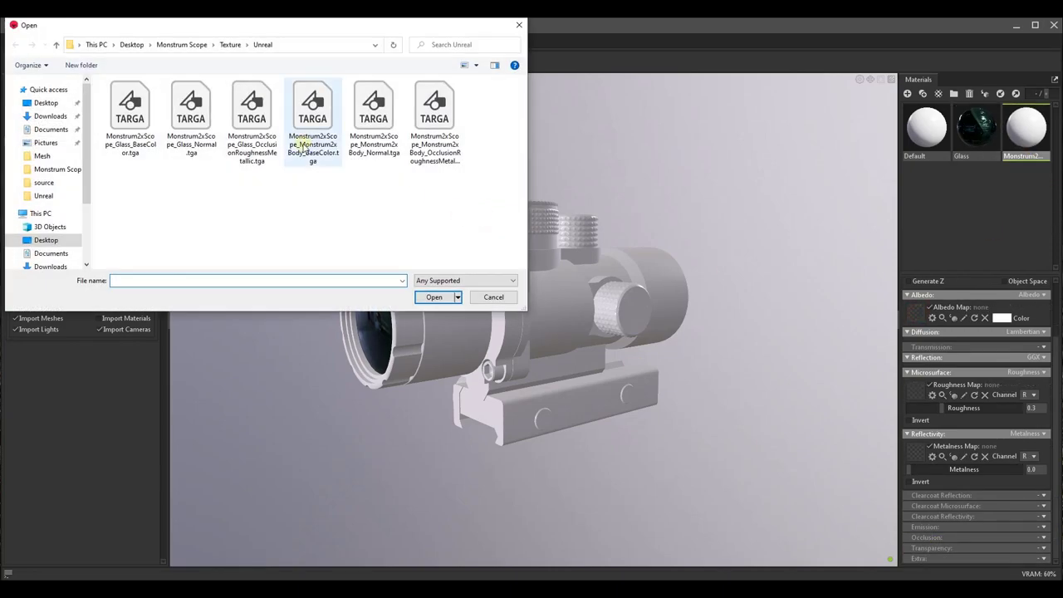
double_click(306, 116)
left_click(915, 323)
double_click(373, 116)
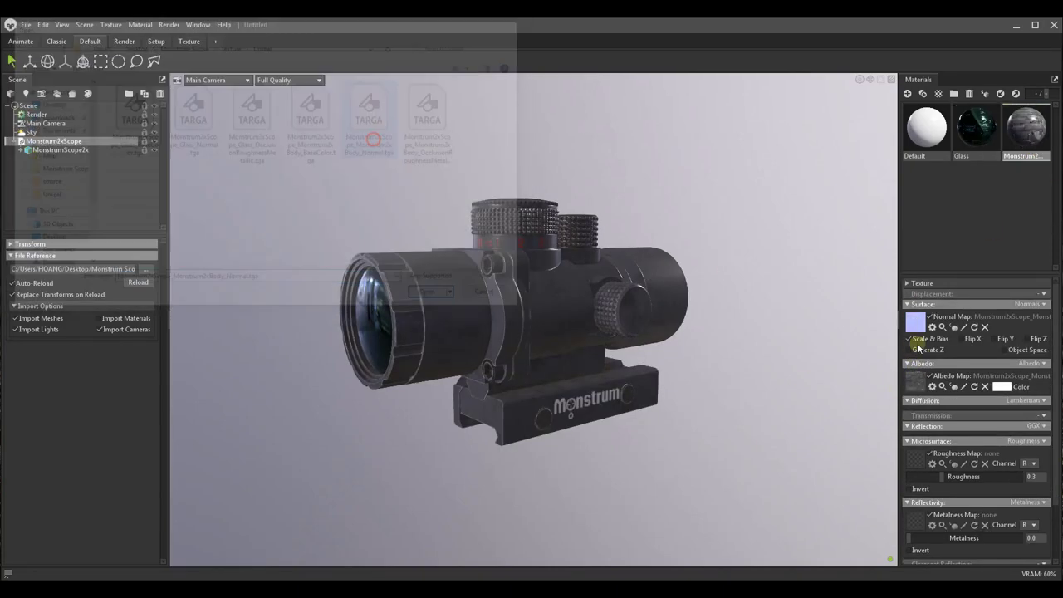
left_click(994, 339)
Step: Load the OcclusionRoughnessMetallic map as roughness (green channel) and metalness (blue channel)
left_click(917, 464)
double_click(434, 116)
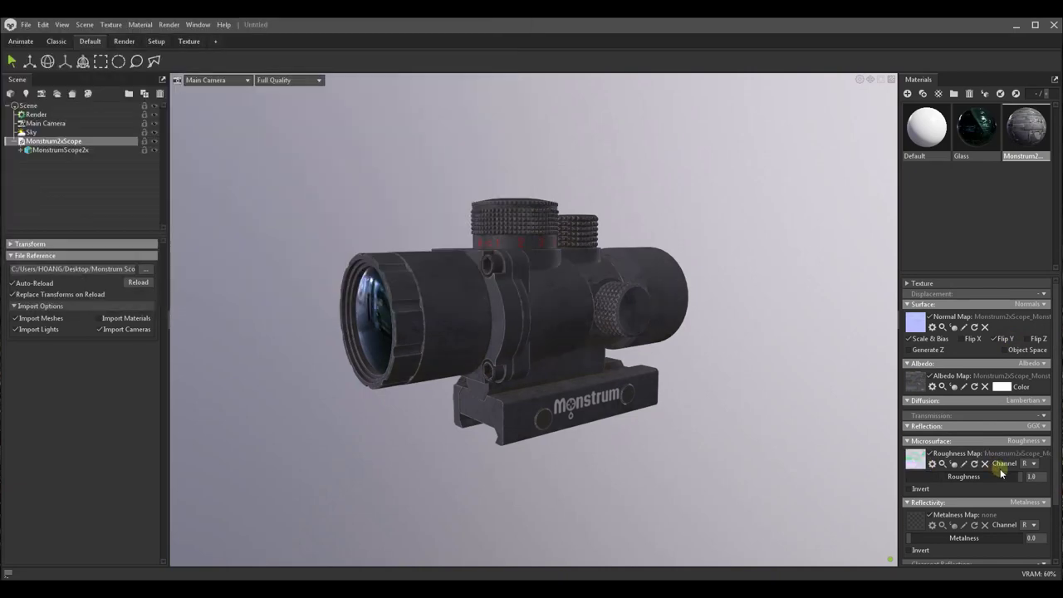
left_click(1032, 483)
left_click(914, 520)
double_click(213, 116)
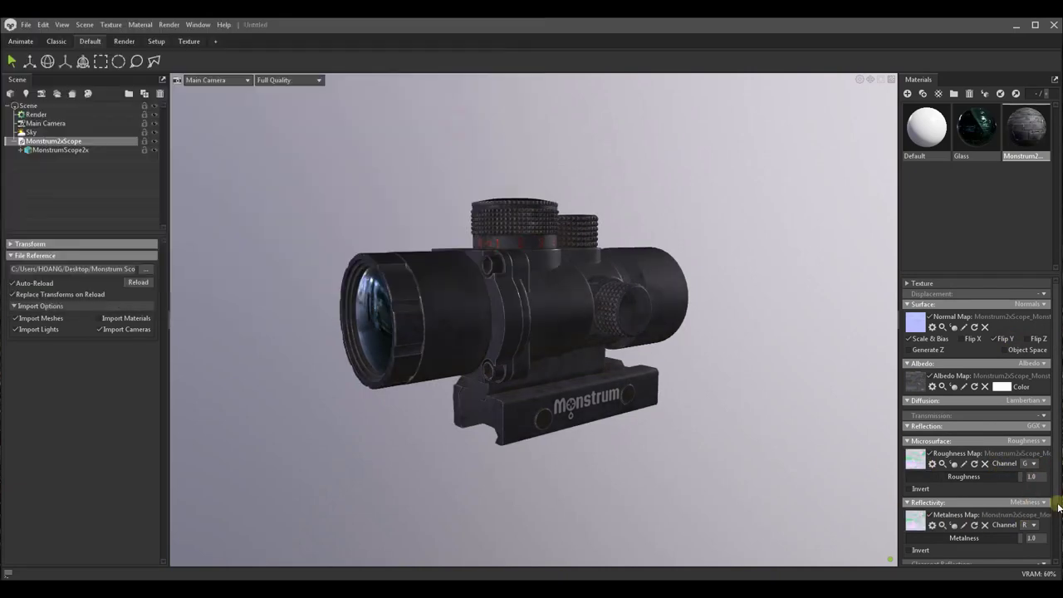
left_click(1032, 553)
Step: Enable occlusion on the body material using the packed OcclusionRoughnessMetallic map
scroll(1041, 532, "down", 2)
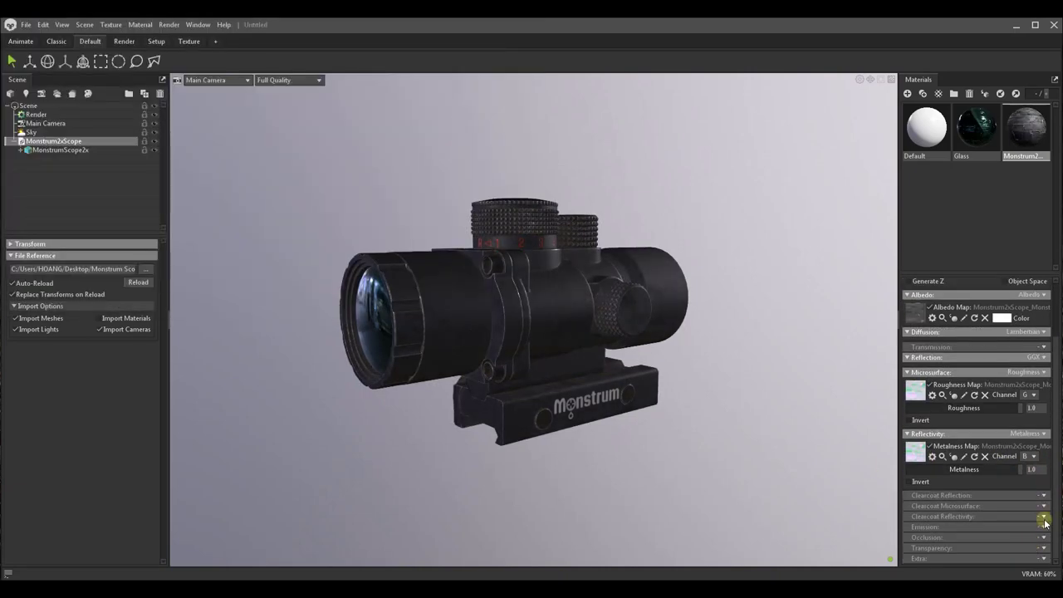
left_click(1035, 561)
left_click(914, 554)
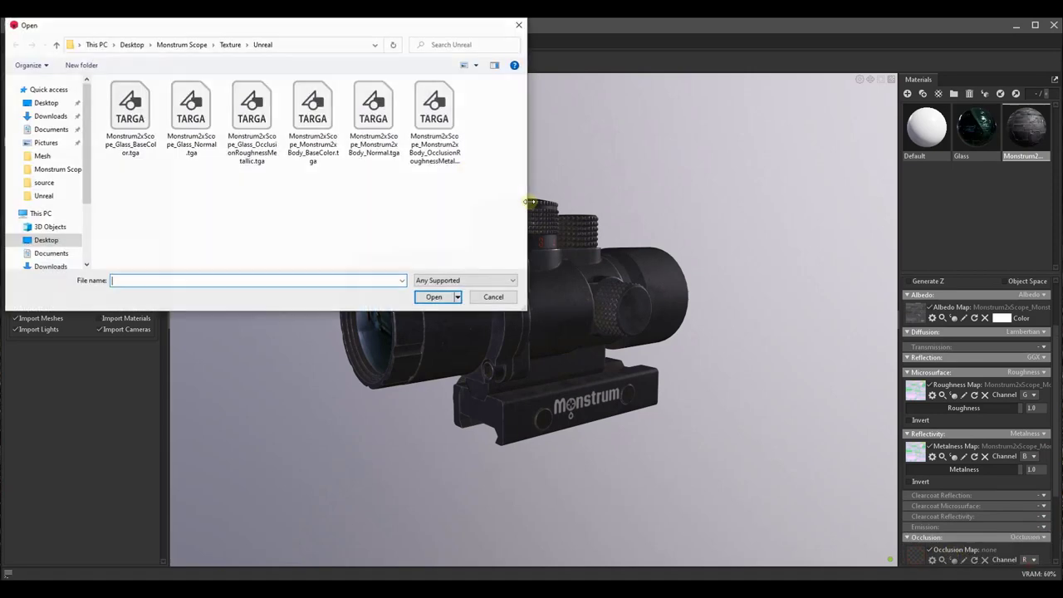
double_click(437, 116)
left_click(47, 132)
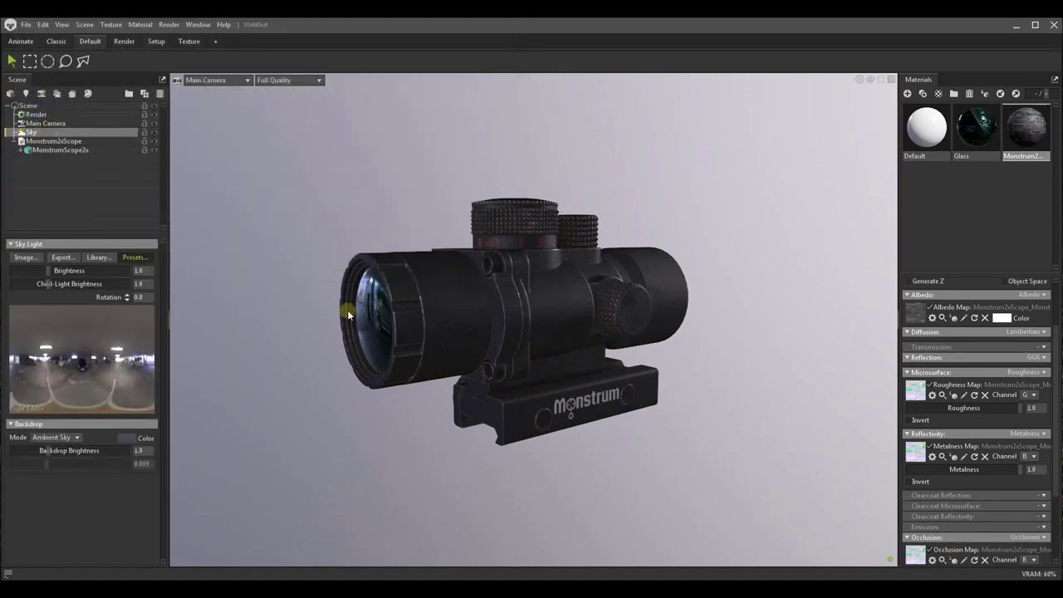
Step: Load a different sky environment from the sky presets library
left_click(134, 257)
double_click(855, 241)
left_click(801, 194)
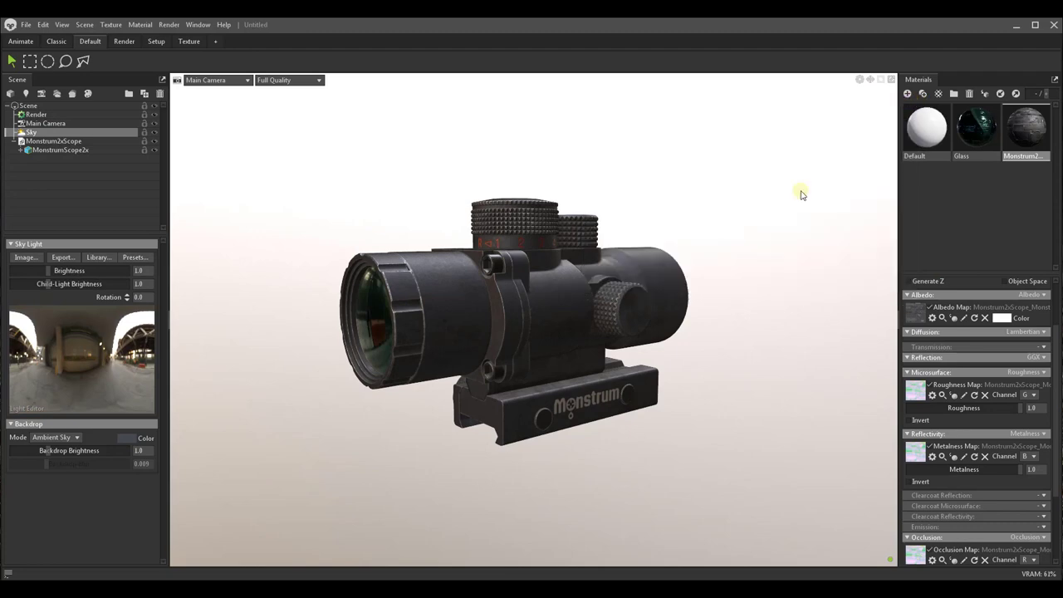
Step: Switch the backdrop to a solid dark grey colour and start a mesh import from the Desktop
left_click(77, 439)
left_click(50, 452)
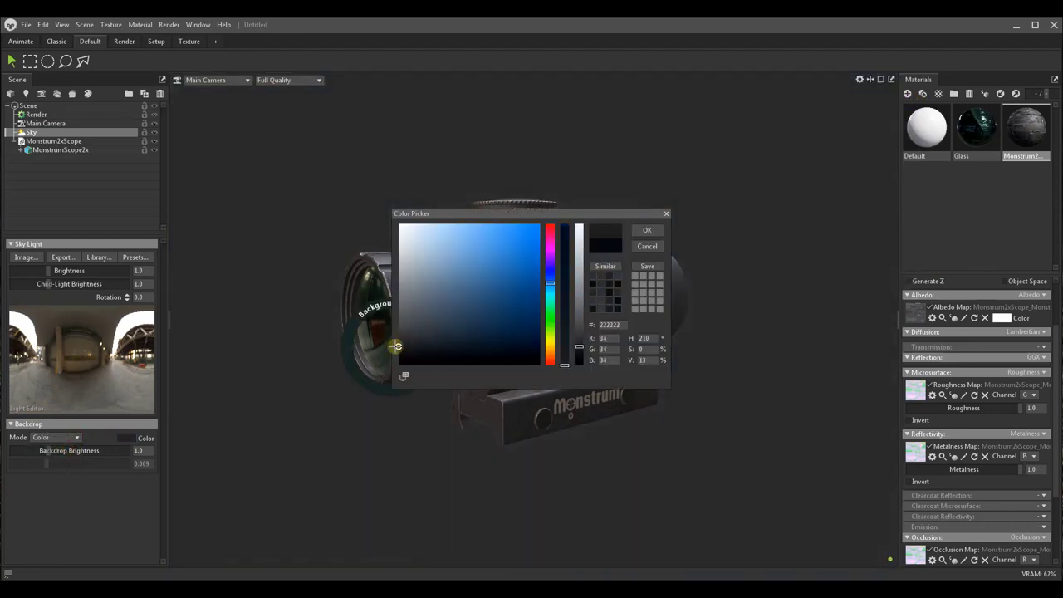
left_click_drag(478, 313, 579, 300)
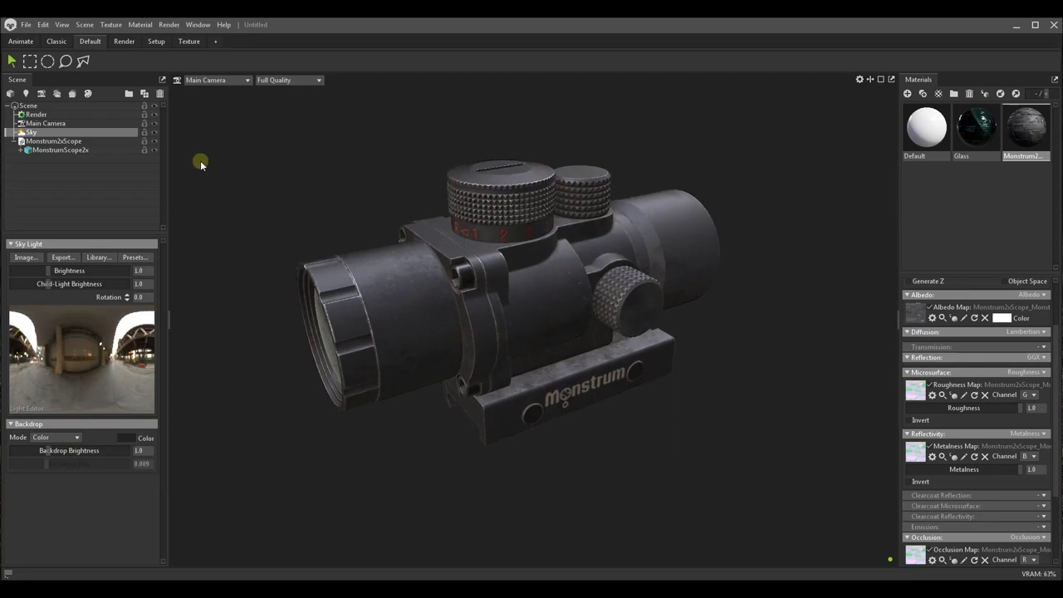
key("ctrl+o")
left_click(46, 102)
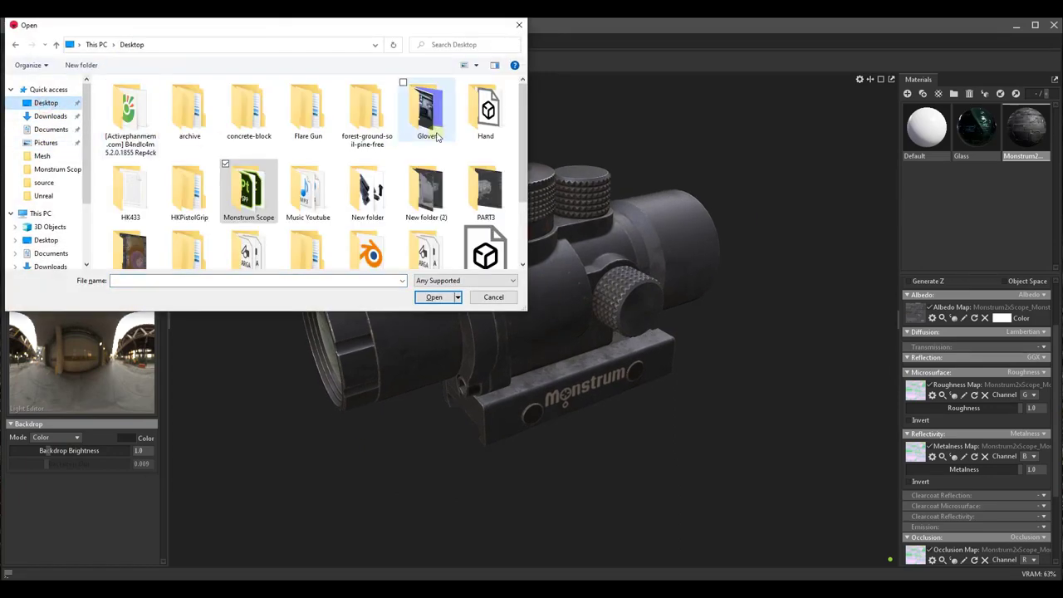
Step: Import the scan from forest-ground-soil-pine-free > source and apply lesni_hlina_u1_v1.jpg as its albedo
double_click(366, 108)
double_click(133, 99)
double_click(132, 106)
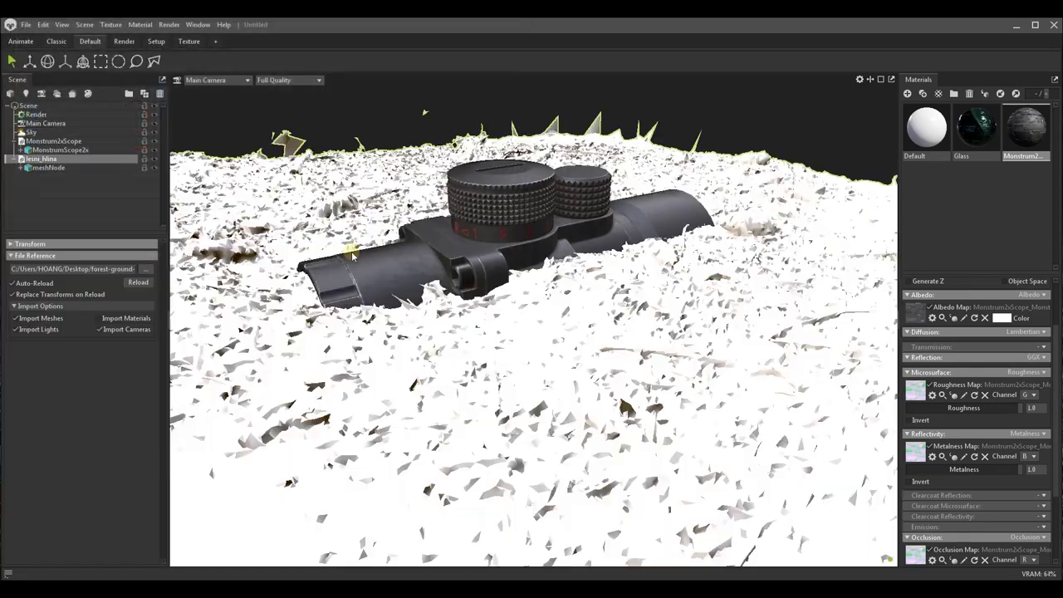
scroll(652, 378, "down", 5)
left_click(611, 360)
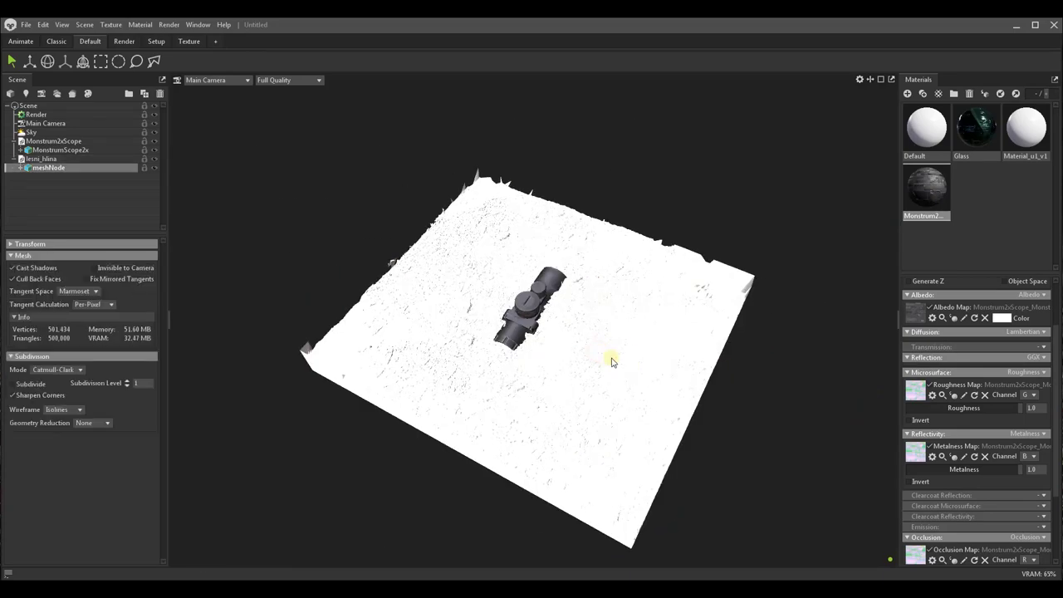
key("w")
scroll(534, 315, "up", 5)
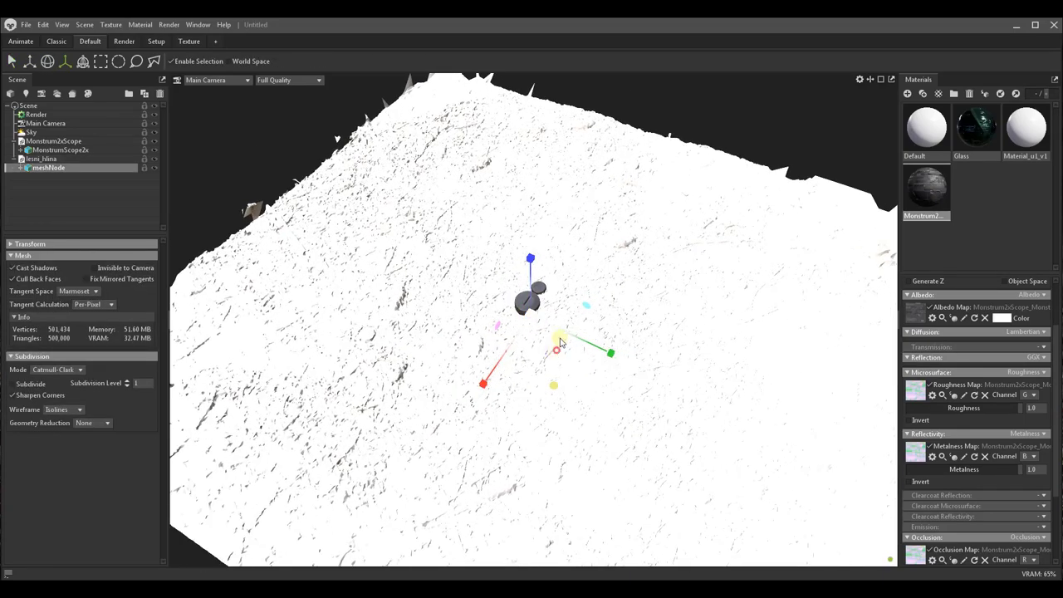
mouse_move(536, 309)
left_mouse_down()
mouse_move(613, 344)
mouse_move(528, 352)
mouse_move(886, 408)
mouse_move(976, 411)
left_mouse_up()
double_click(131, 112)
Step: Switch the ground material's reflectivity mode to Specular
left_click(1026, 433)
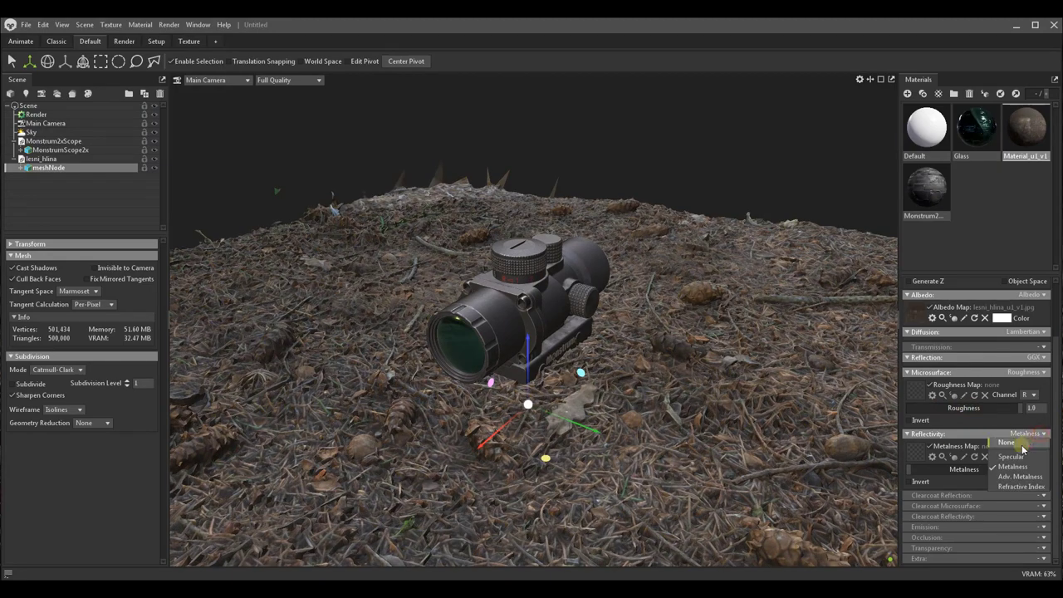
left_click(1012, 456)
scroll(587, 408, "up", 2)
scroll(587, 408, "up", 3)
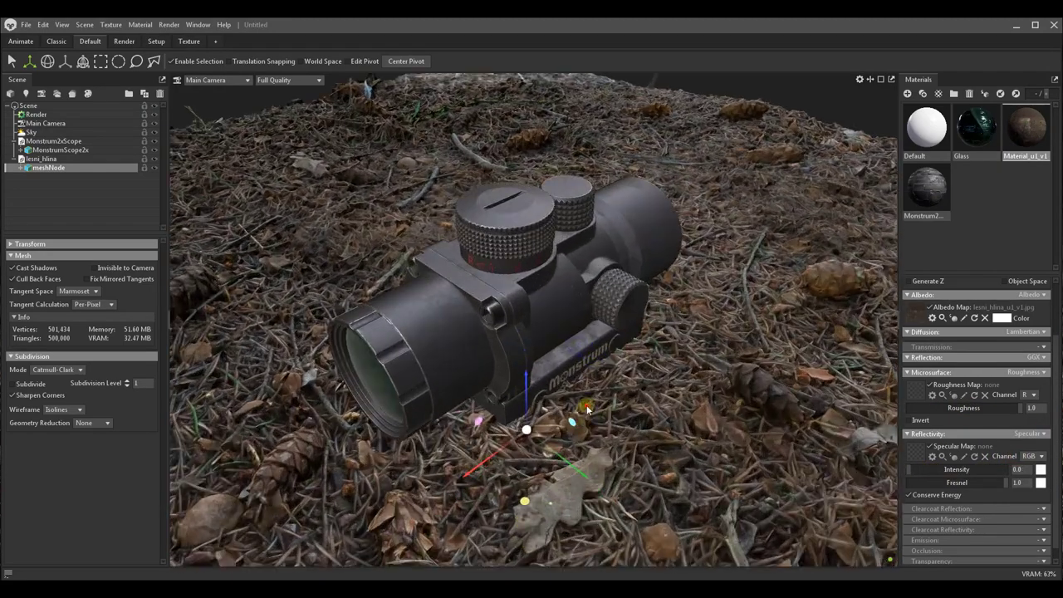
Step: Rotate the sky lighting and move the scope toward the middle of the forest floor
mouse_move(587, 408)
left_mouse_down()
mouse_move(702, 334)
mouse_move(583, 378)
mouse_move(575, 421)
mouse_move(596, 380)
left_mouse_up()
scroll(579, 401, "down", 2)
left_click_drag(529, 396, 425, 385, "shift")
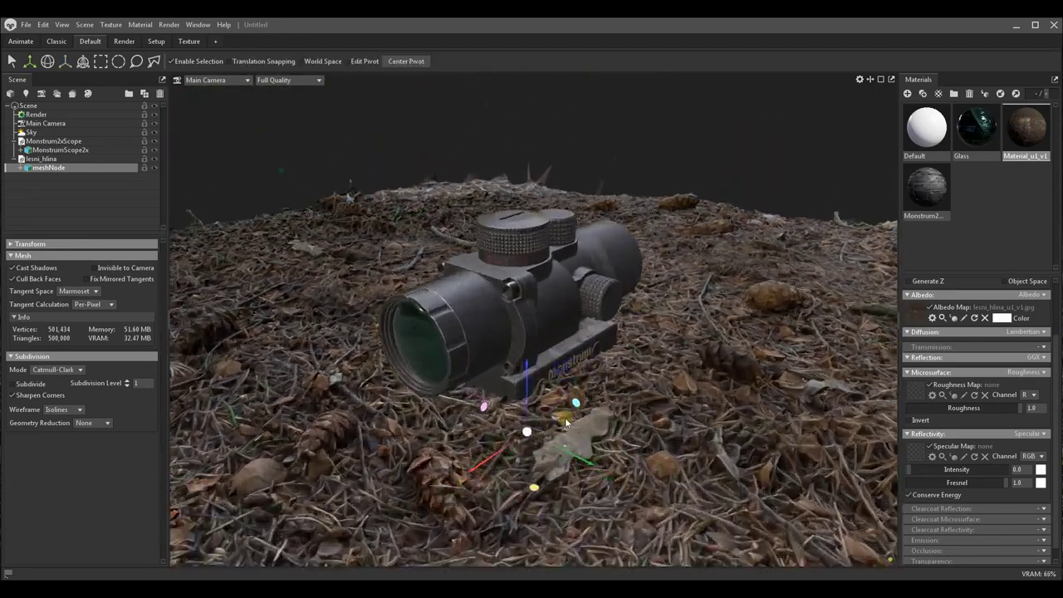
mouse_move(544, 390)
left_mouse_down()
mouse_move(505, 440)
mouse_move(603, 458)
mouse_move(598, 397)
left_mouse_up()
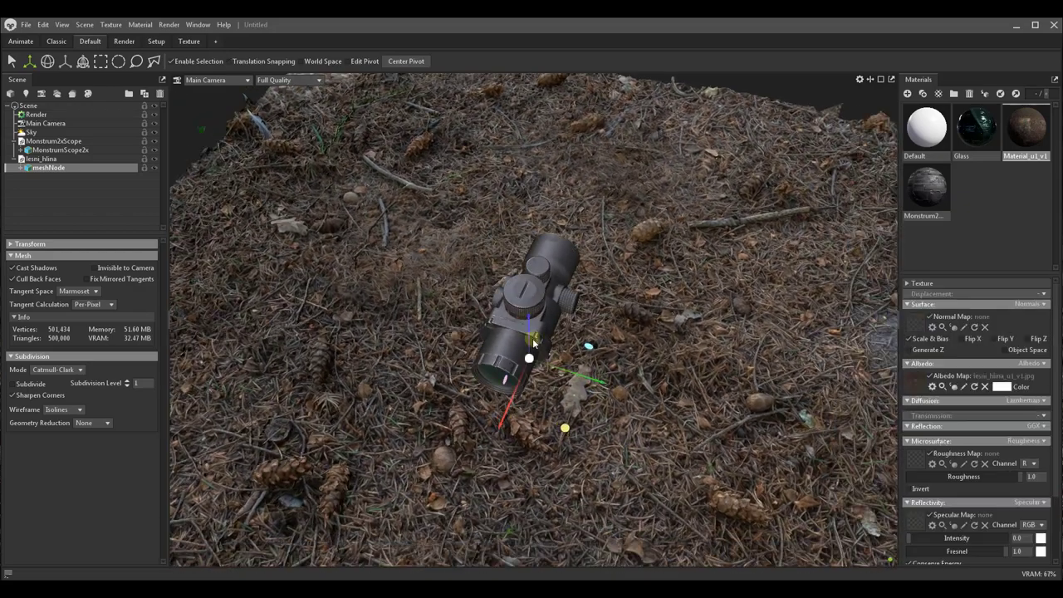
mouse_move(532, 309)
left_mouse_down()
mouse_move(637, 368)
mouse_move(531, 343)
left_mouse_up()
Step: Duplicate the scope and turn the copy around about 159 degrees
key("ctrl+d")
key("e")
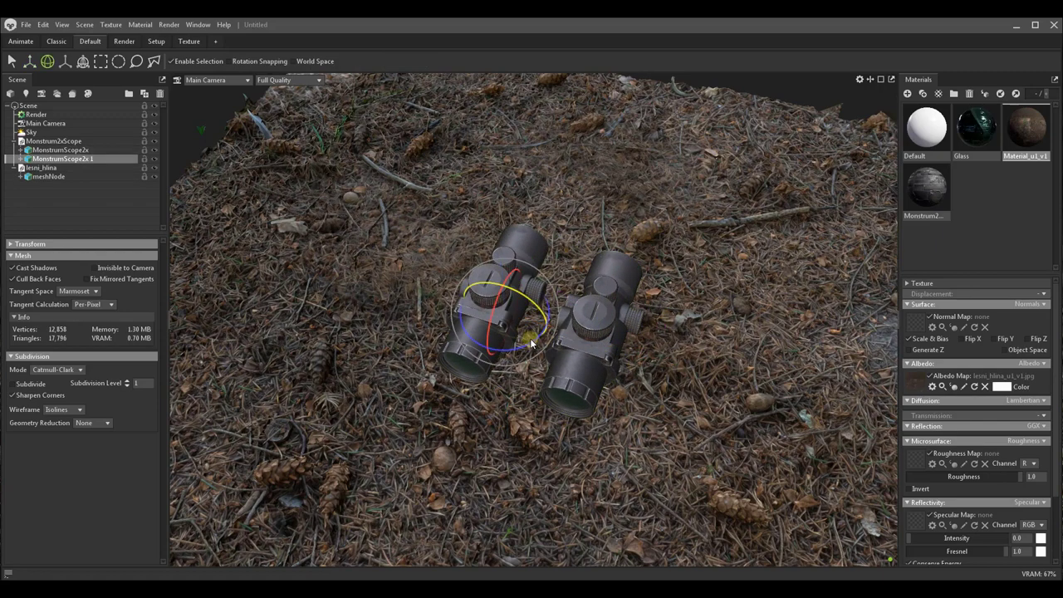
mouse_move(506, 274)
left_mouse_down()
mouse_move(498, 344)
mouse_move(648, 365)
mouse_move(592, 364)
left_mouse_up()
Step: Slide the original scope up beside the copy and shift it further right
left_click(678, 355)
key("w")
key("e")
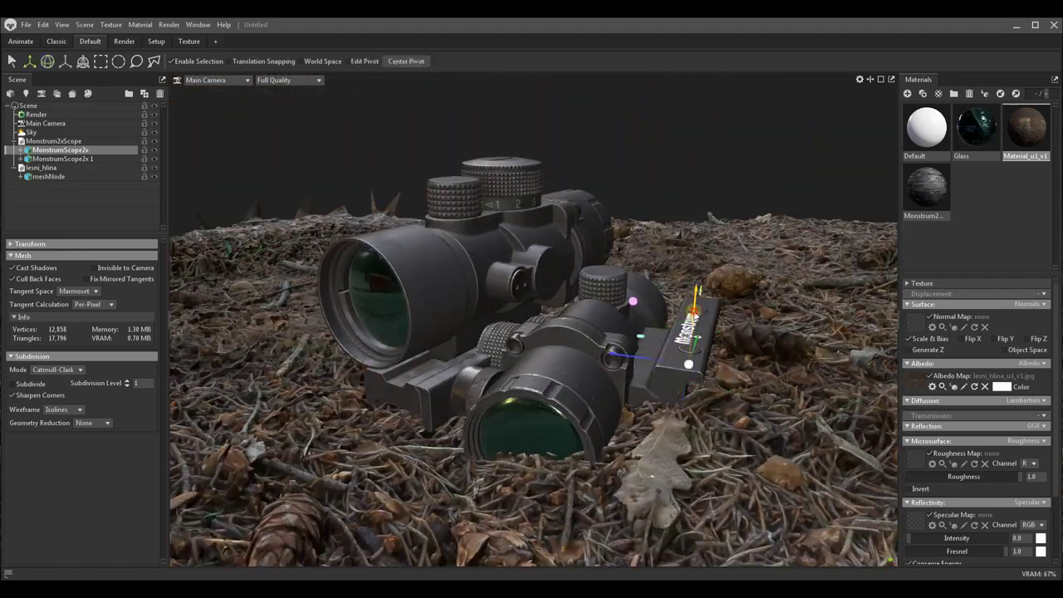
left_click_drag(694, 309, 715, 285)
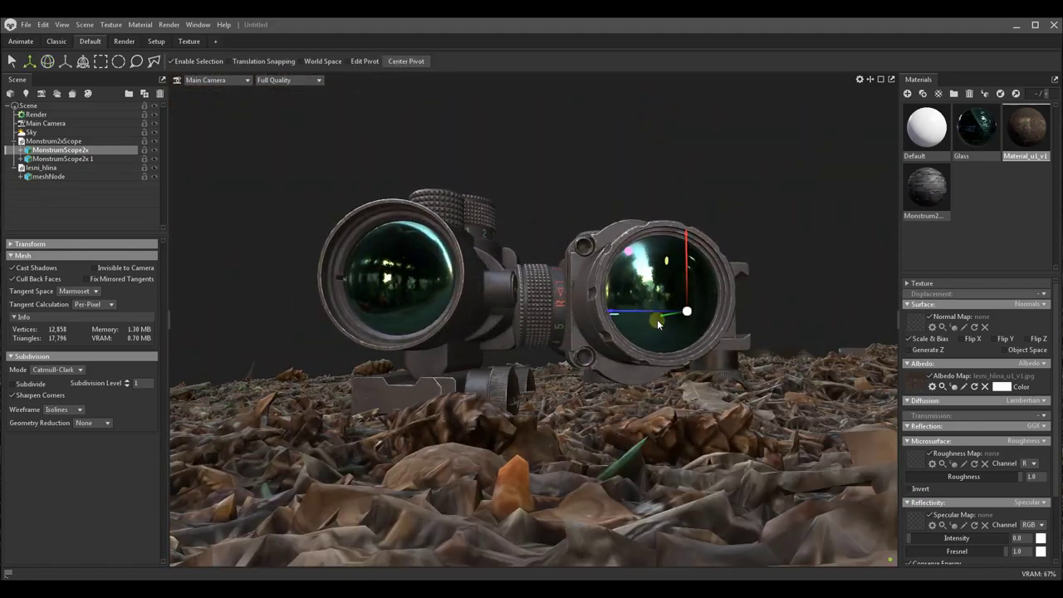
mouse_move(657, 318)
left_mouse_down()
mouse_move(678, 366)
mouse_move(693, 361)
left_mouse_up()
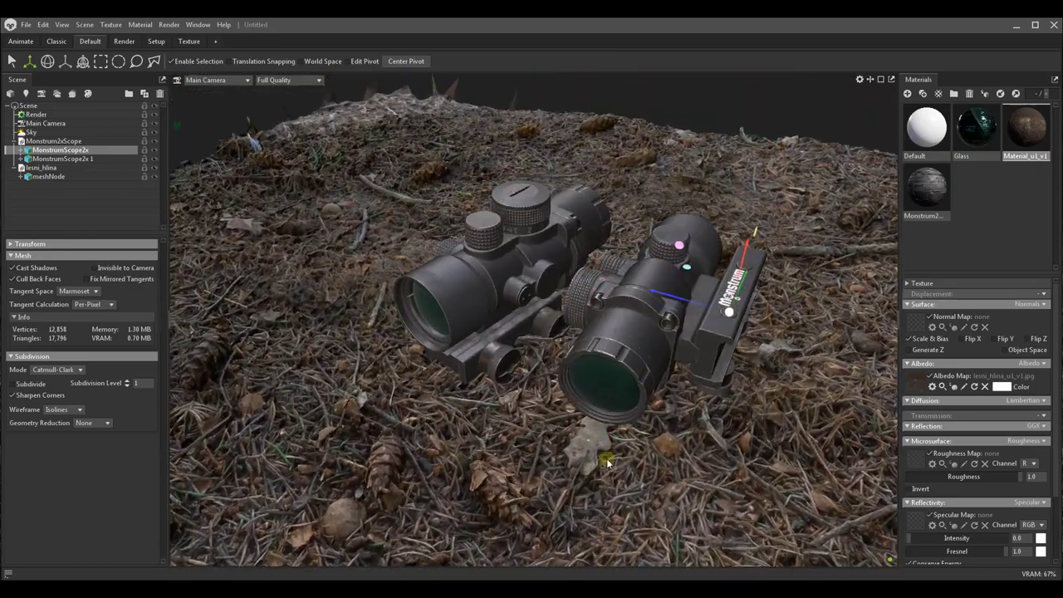
Step: Rotate the left scope into line with the right one, viewed from ground level
left_click(544, 299)
key("e")
mouse_move(501, 353)
left_mouse_down()
mouse_move(582, 403)
mouse_move(579, 386)
left_mouse_up()
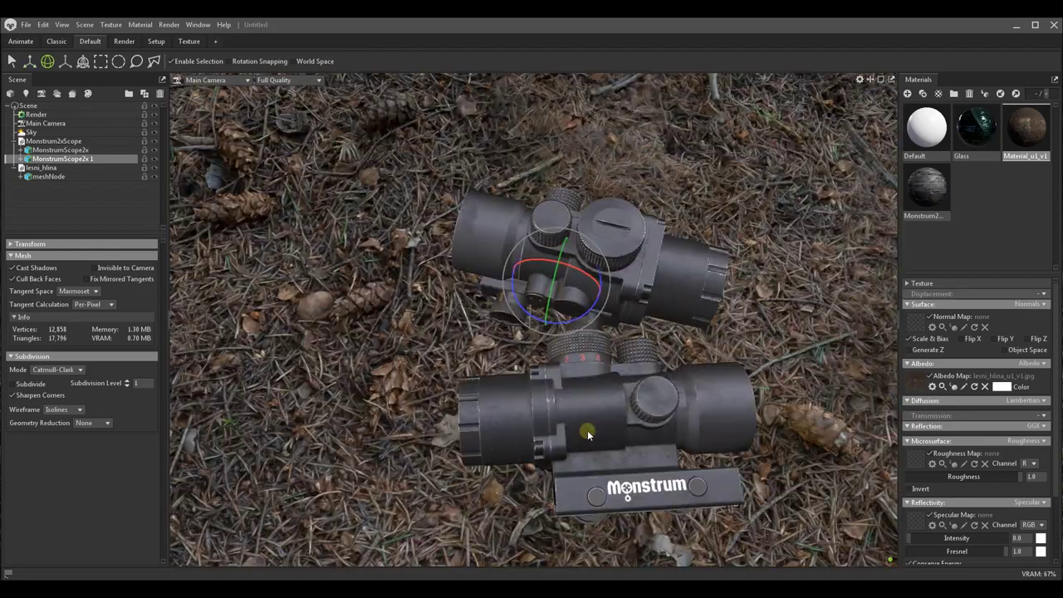
left_click(648, 456)
key("w")
mouse_move(734, 493)
left_mouse_down()
mouse_move(585, 350)
mouse_move(488, 391)
left_mouse_up()
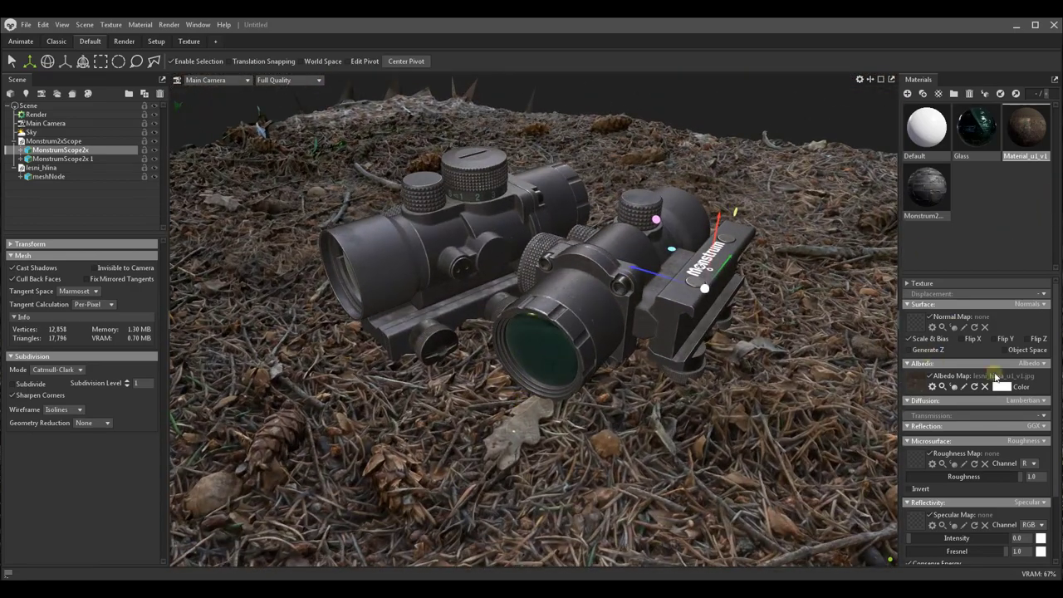
Step: Open and dismiss the albedo colour picker without changes, then select the Sky
left_click(1001, 386)
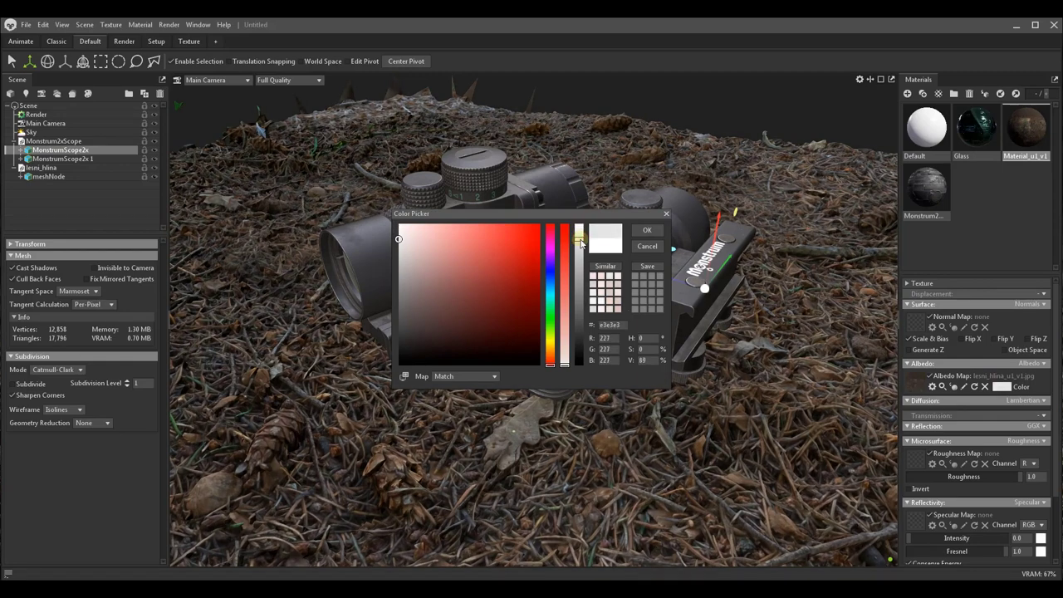
left_click(649, 229)
left_click(31, 132)
Step: Set the Main Camera's lens field of view to 17
left_click(46, 123)
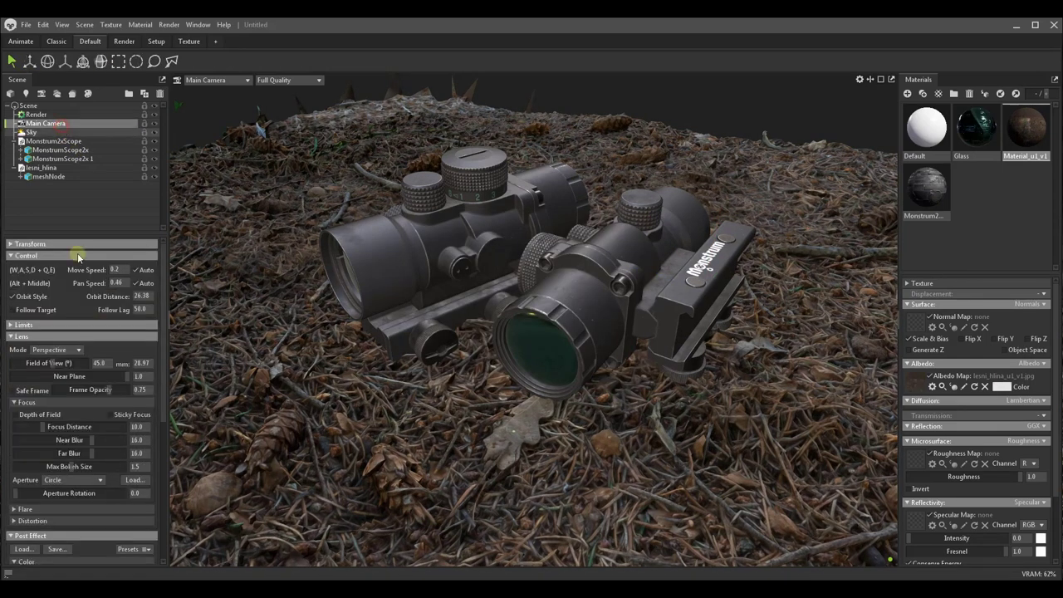
scroll(86, 459, "down", 2)
scroll(86, 459, "down", 1)
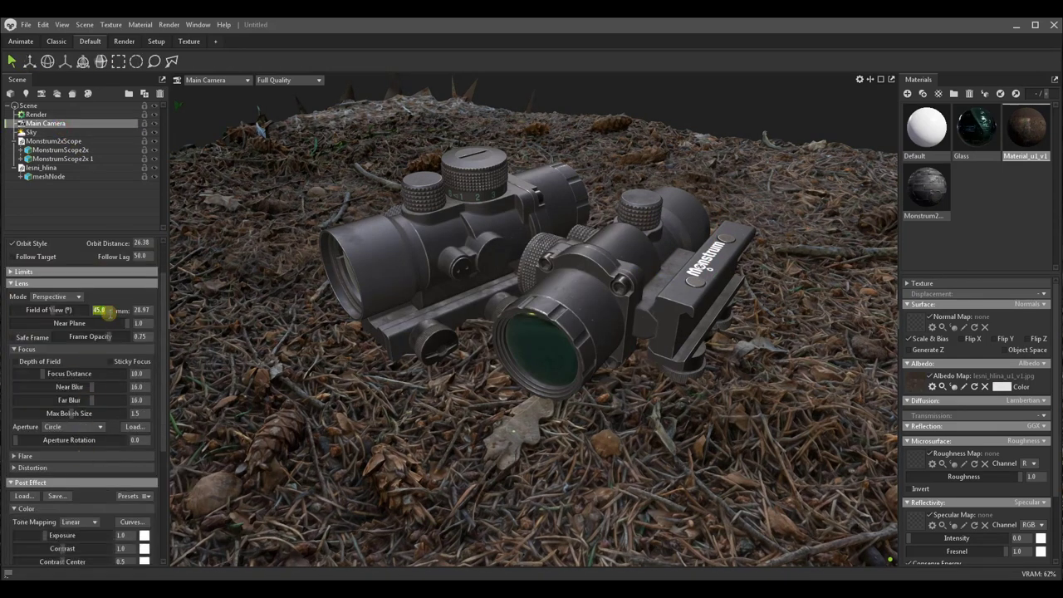
type("17")
key("Return")
scroll(382, 365, "down", 5)
scroll(517, 274, "up", 1)
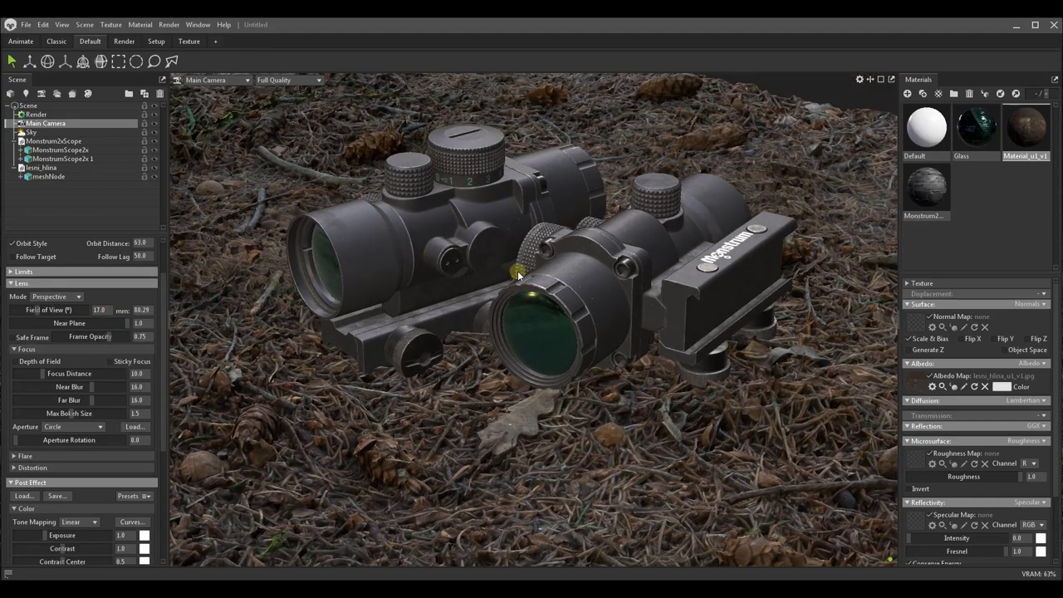
scroll(519, 294, "down", 3)
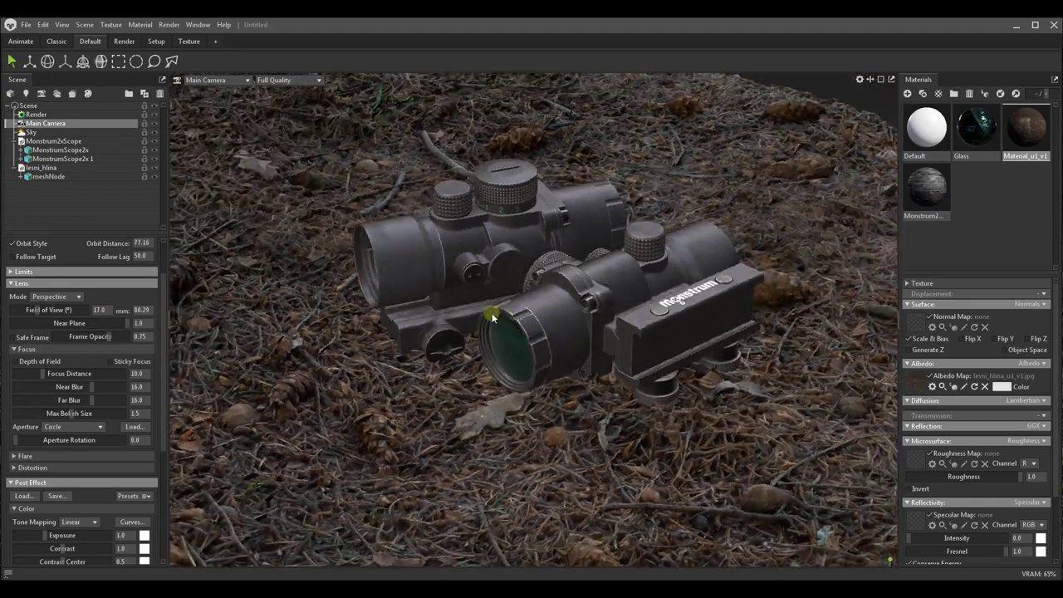
Step: Orbit the view to frame both scopes from a higher angle
left_click_drag(492, 316, 513, 317)
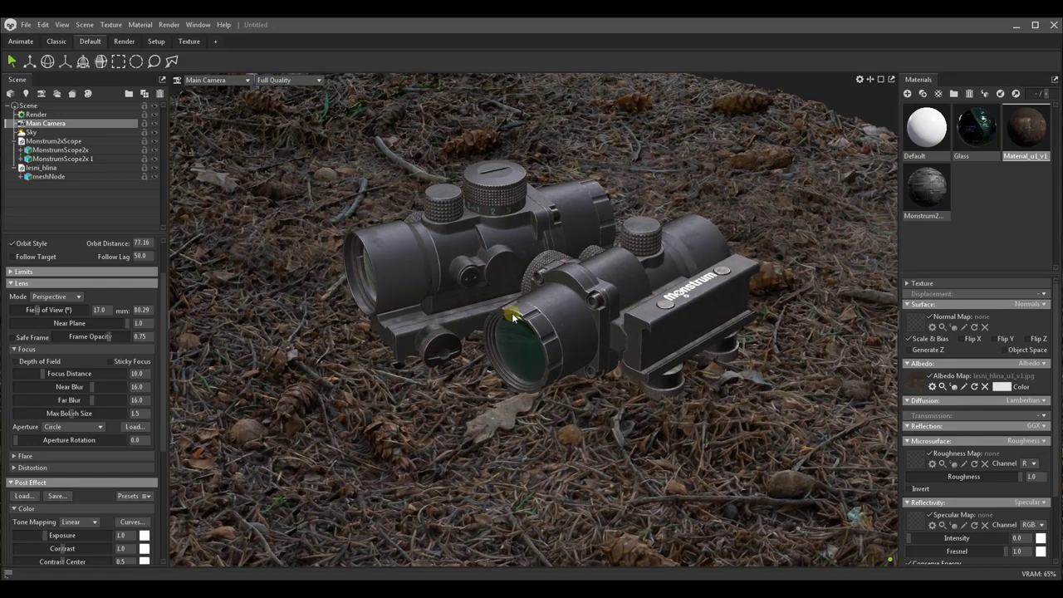
left_click(440, 425)
key("w")
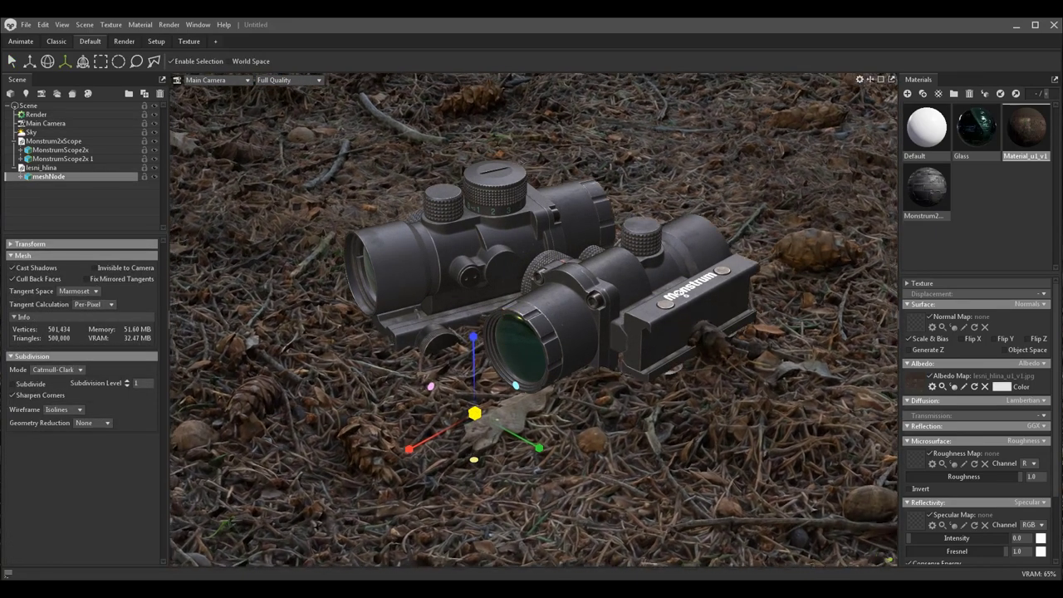
left_click_drag(491, 388, 479, 293)
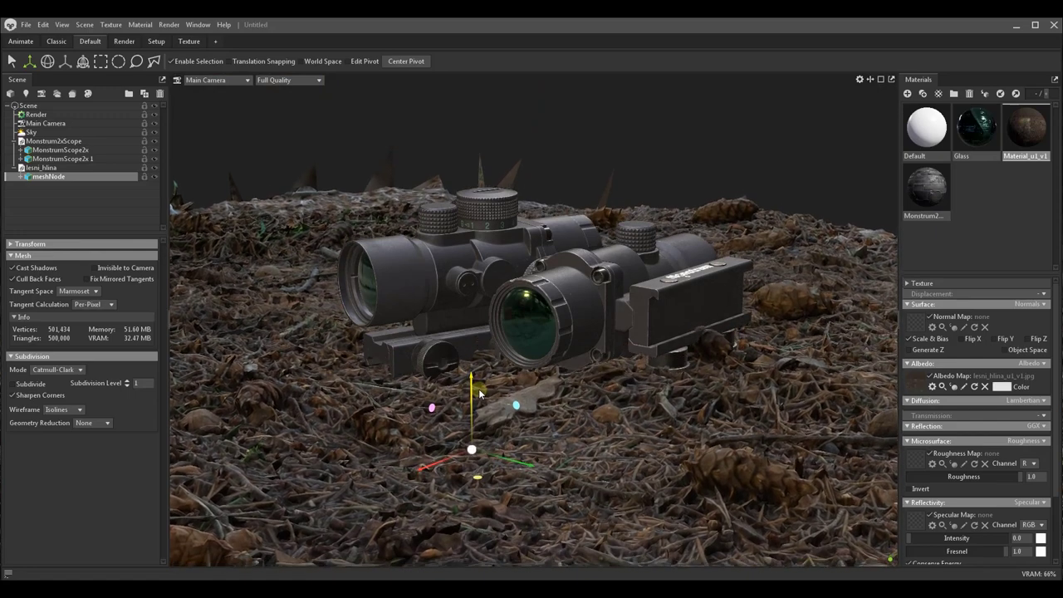
mouse_move(480, 386)
left_mouse_down()
mouse_move(538, 395)
mouse_move(527, 426)
left_mouse_up()
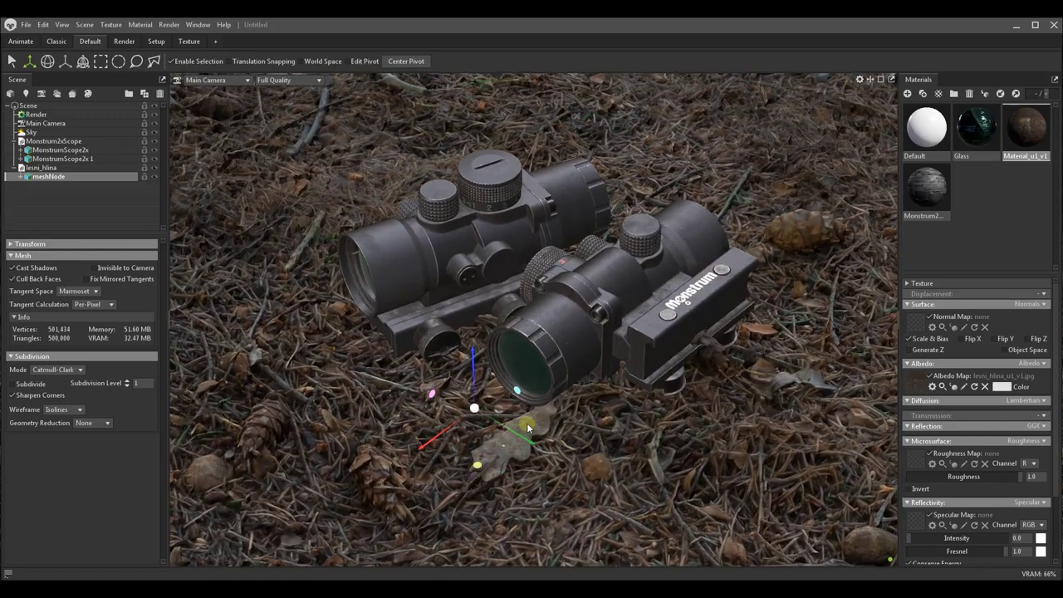
Step: In Render settings, include specular in occlusion, raise occlusion strength to about 7.2, and enable Local Reflections
left_click(38, 115)
scroll(65, 415, "down", 3)
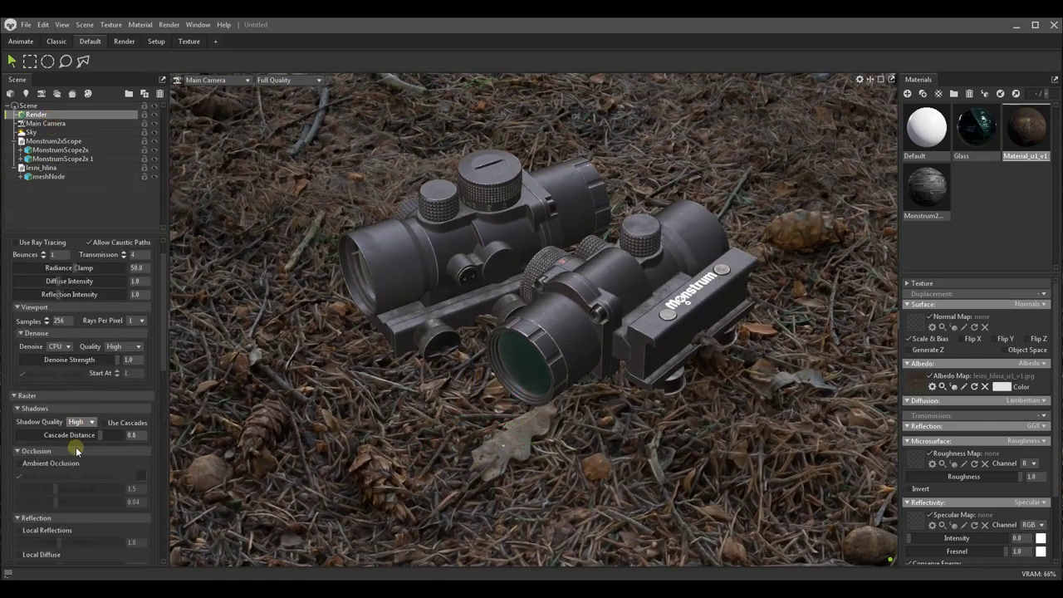
scroll(65, 451, "down", 2)
left_click(99, 451)
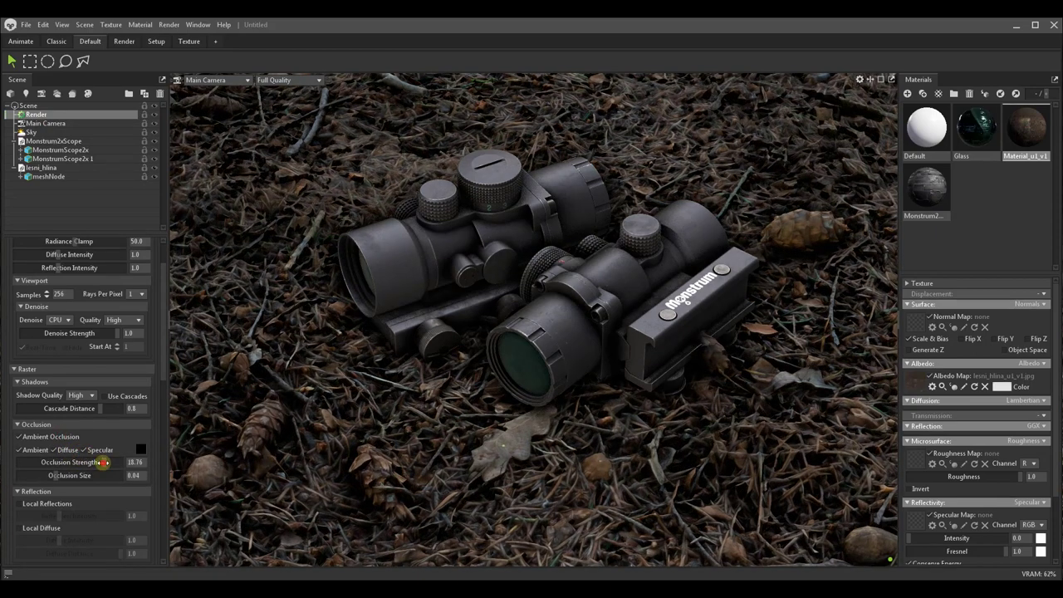
left_click_drag(71, 462, 81, 462)
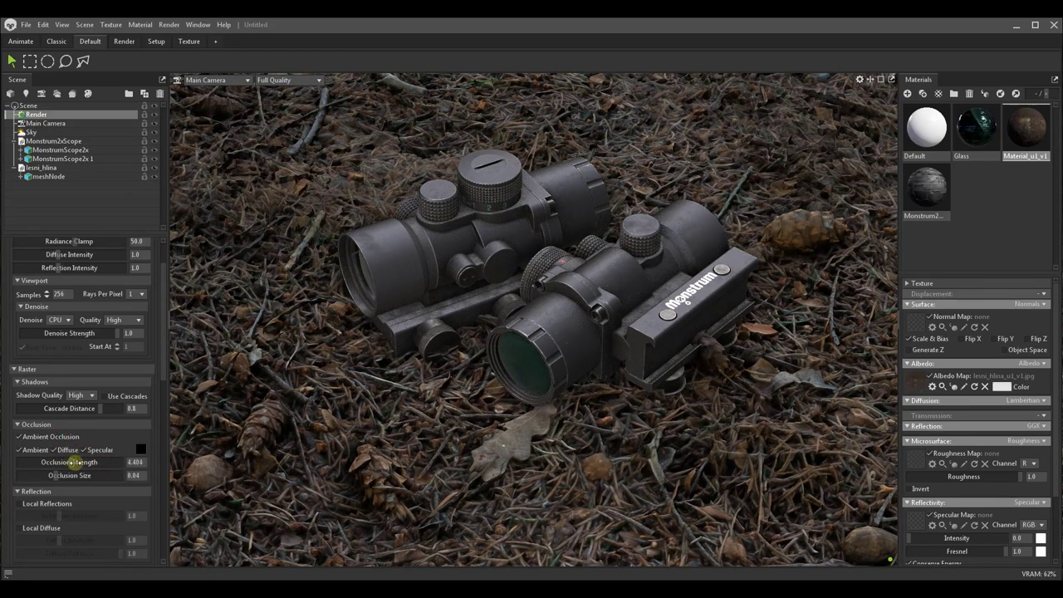
left_click(49, 506)
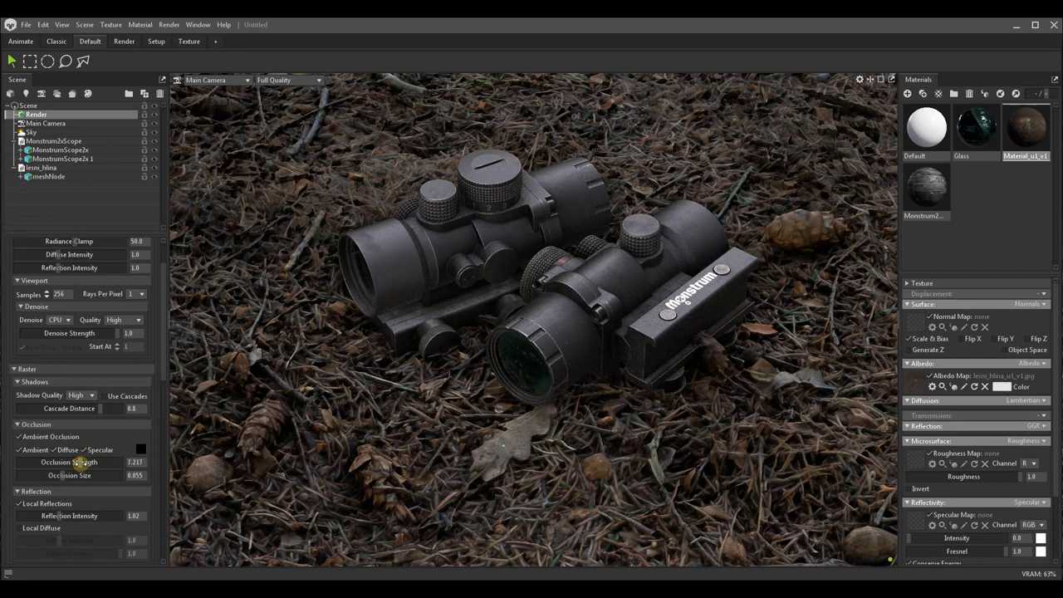
Step: Set the Main Camera's post-effect tone mapping to Hejl
left_click(46, 123)
scroll(73, 427, "down", 3)
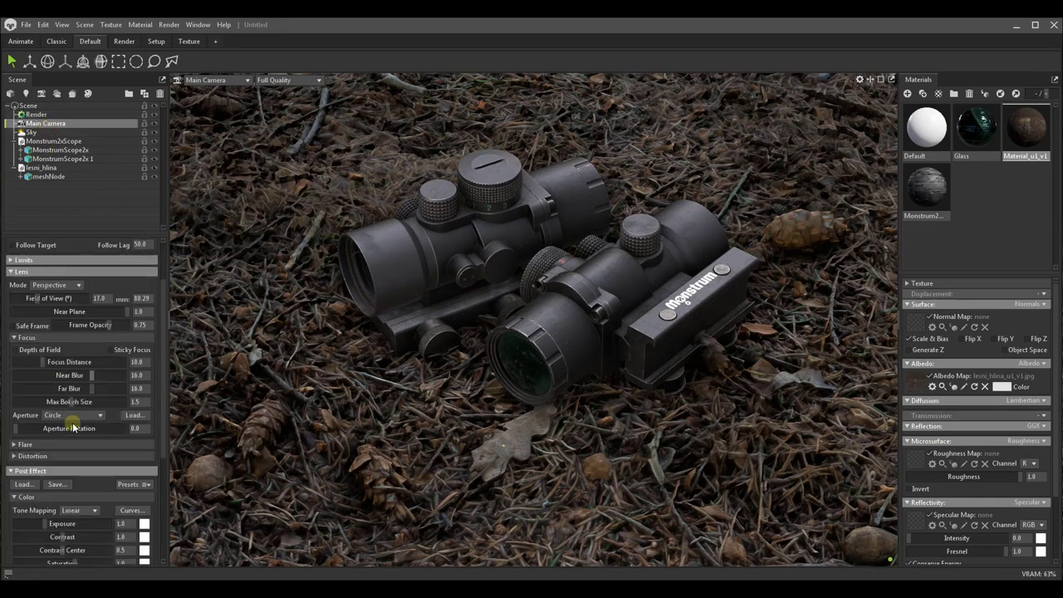
scroll(60, 421, "down", 2)
left_click(15, 403)
scroll(23, 392, "down", 2)
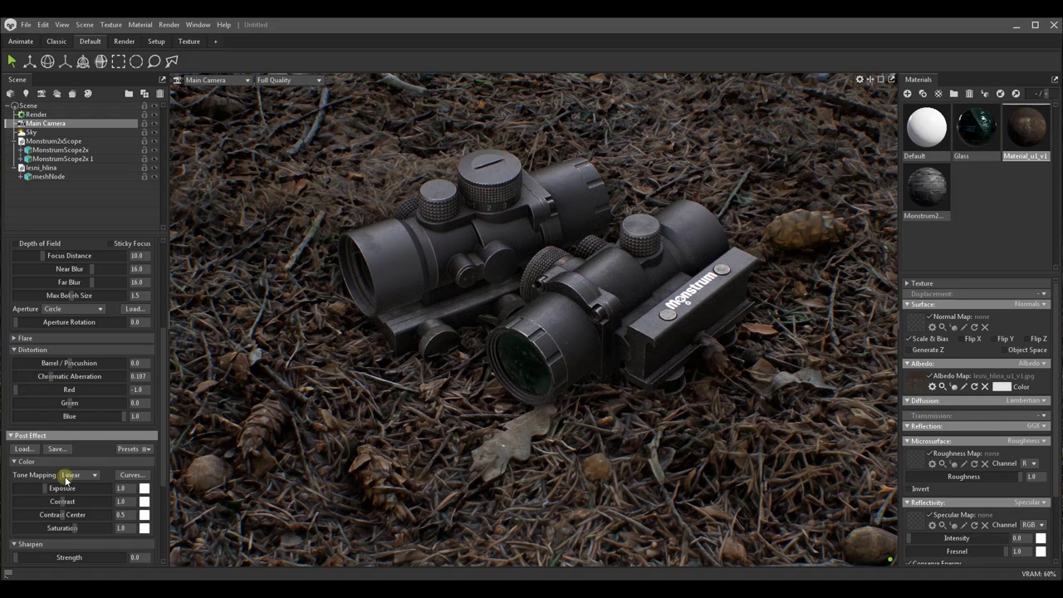
left_click(75, 505)
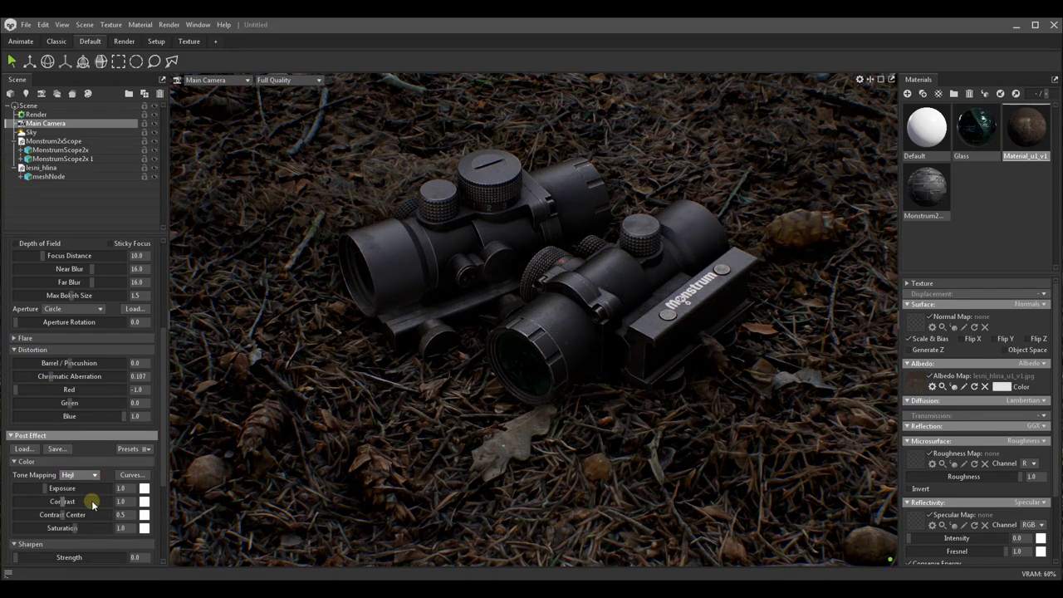
Step: Add a dark vignette of strength 1.047 with softness 0.558
scroll(69, 508, "down", 2)
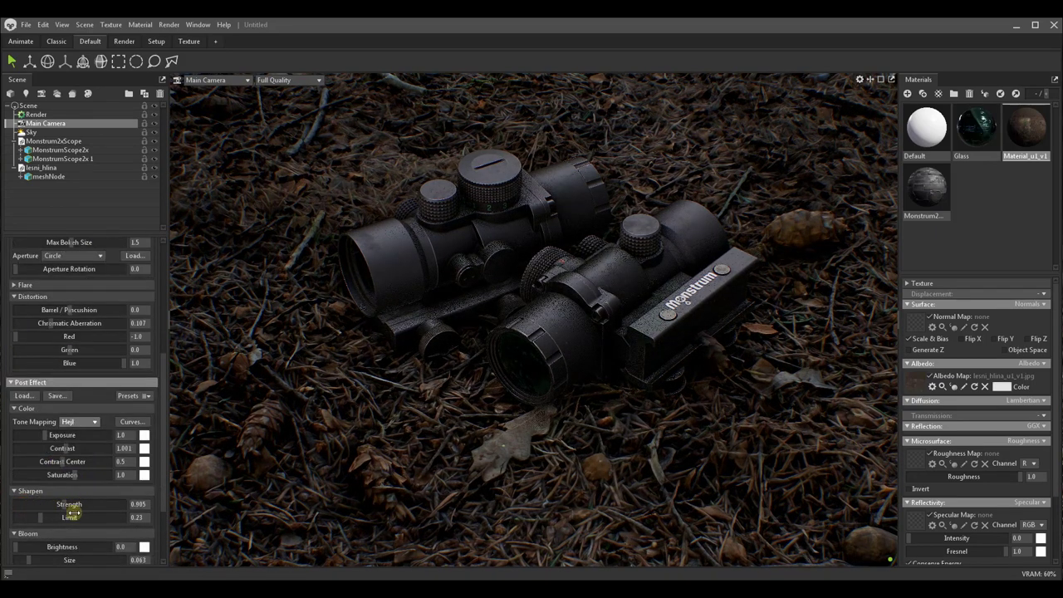
scroll(45, 513, "down", 4)
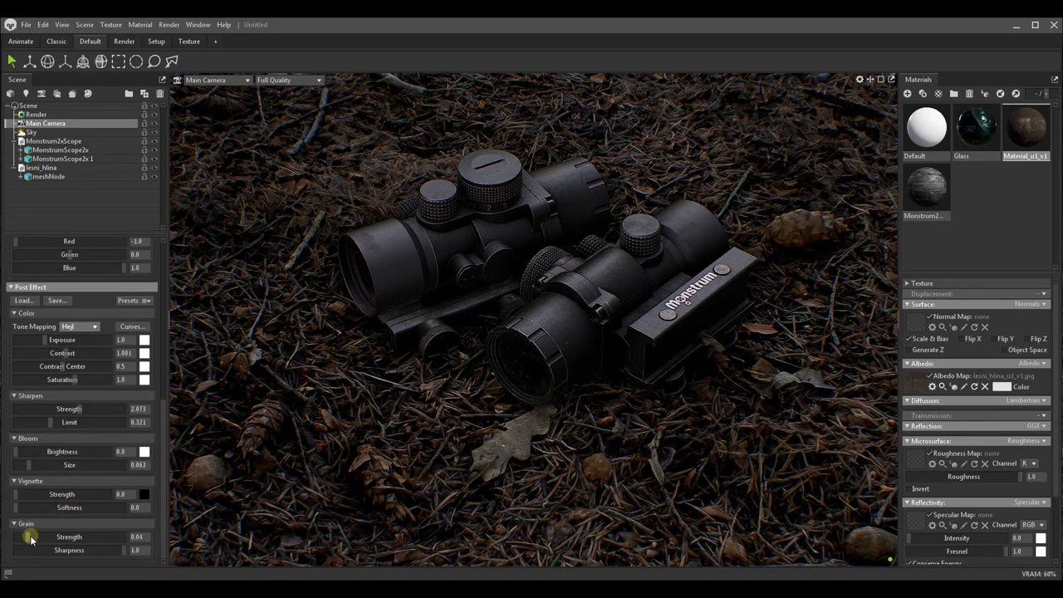
mouse_move(54, 496)
left_mouse_down()
mouse_move(108, 501)
mouse_move(98, 496)
left_mouse_up()
left_click_drag(24, 505, 48, 508)
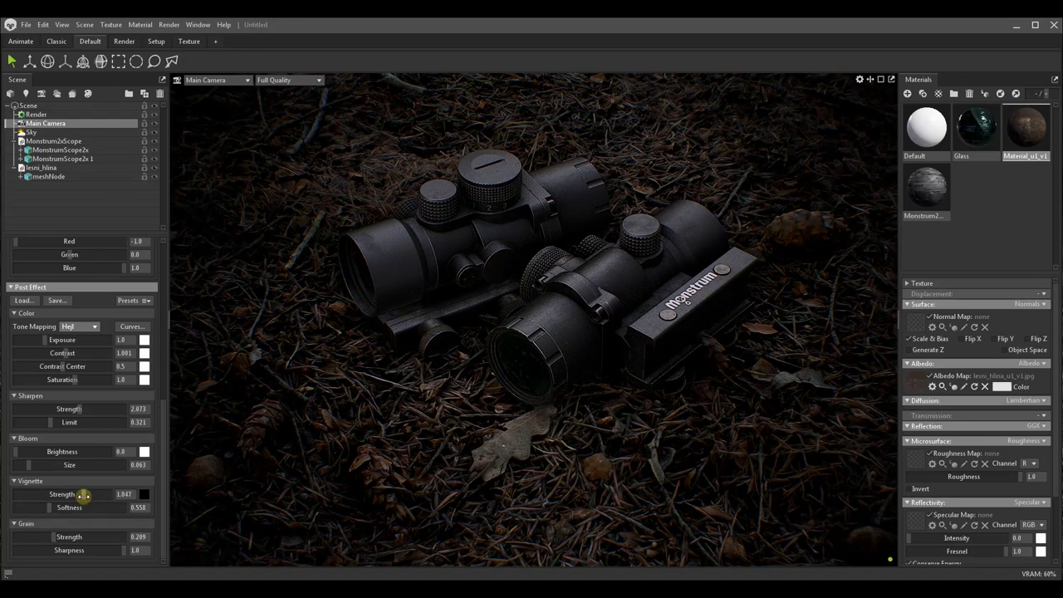
left_click_drag(575, 217, 561, 337)
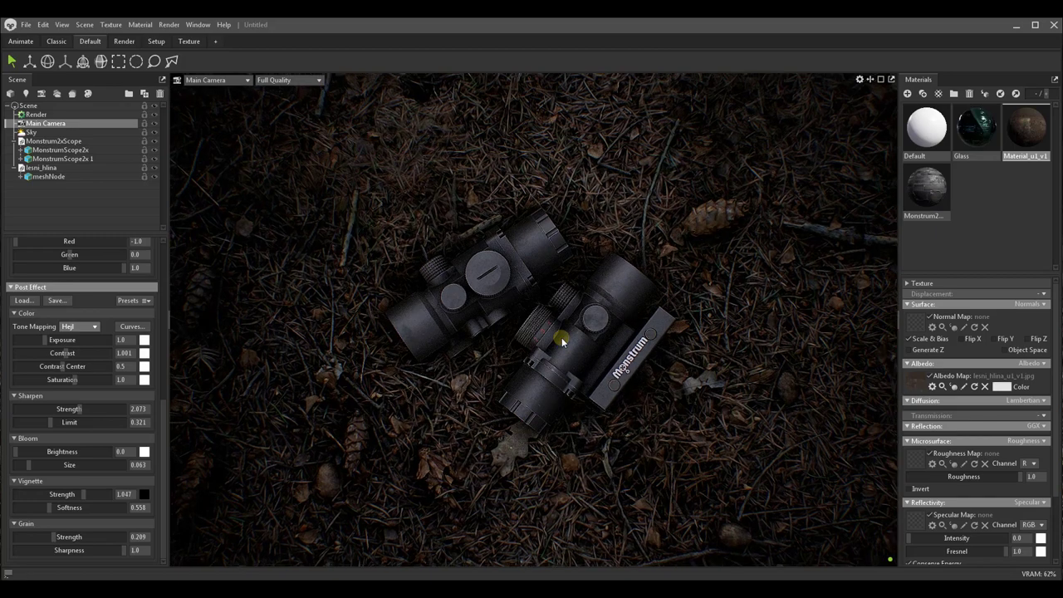
Step: Add spot light Light 1 and raise its brightness to 7.356 to light the scopes
left_click(28, 94)
mouse_move(439, 404)
left_mouse_down()
mouse_move(468, 297)
mouse_move(487, 335)
mouse_move(471, 349)
left_mouse_up()
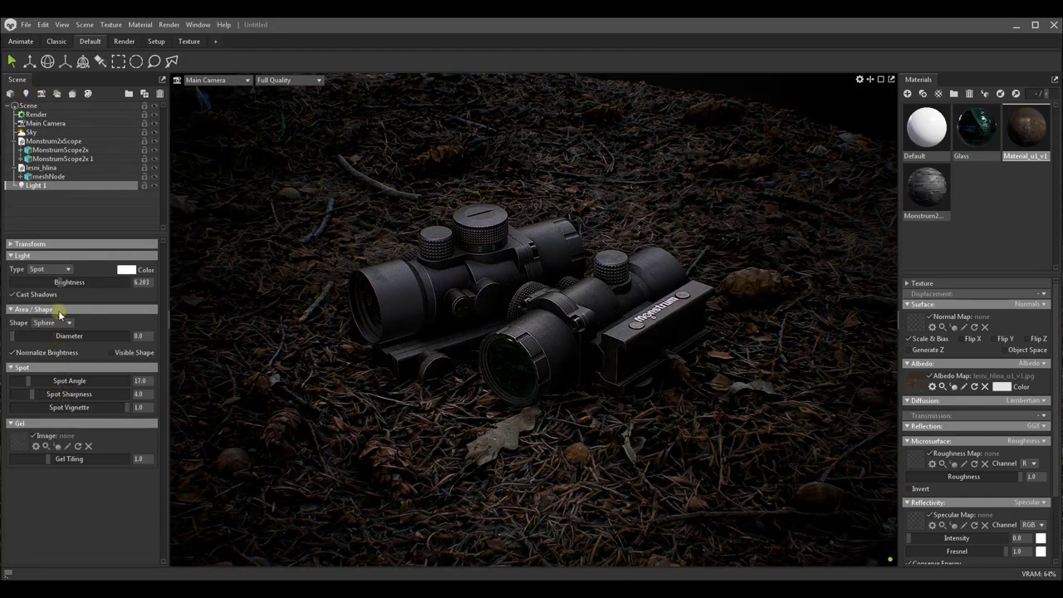
left_click_drag(59, 282, 70, 282)
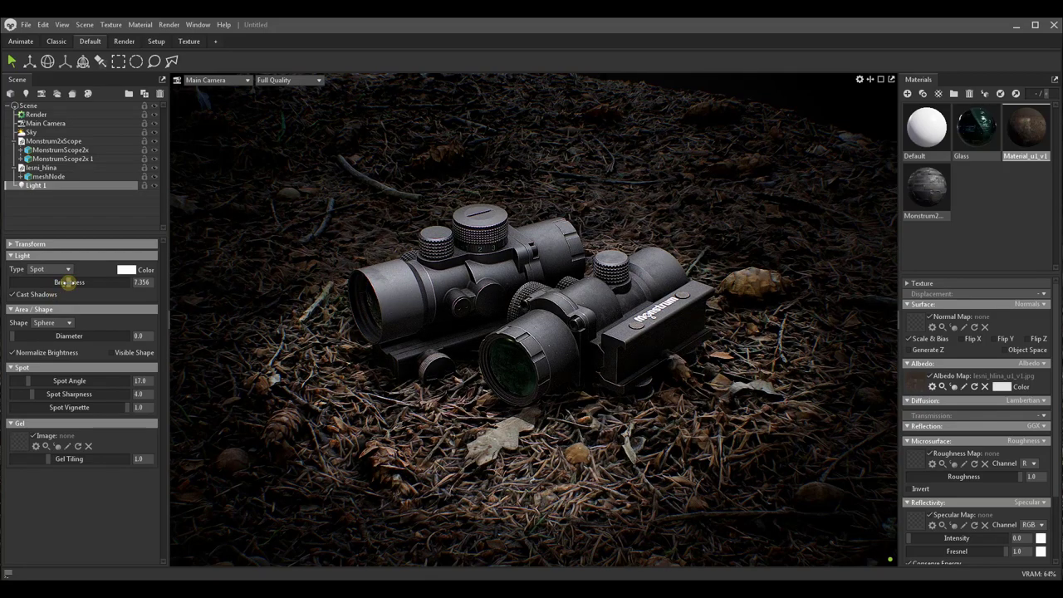
left_click_drag(388, 362, 465, 365)
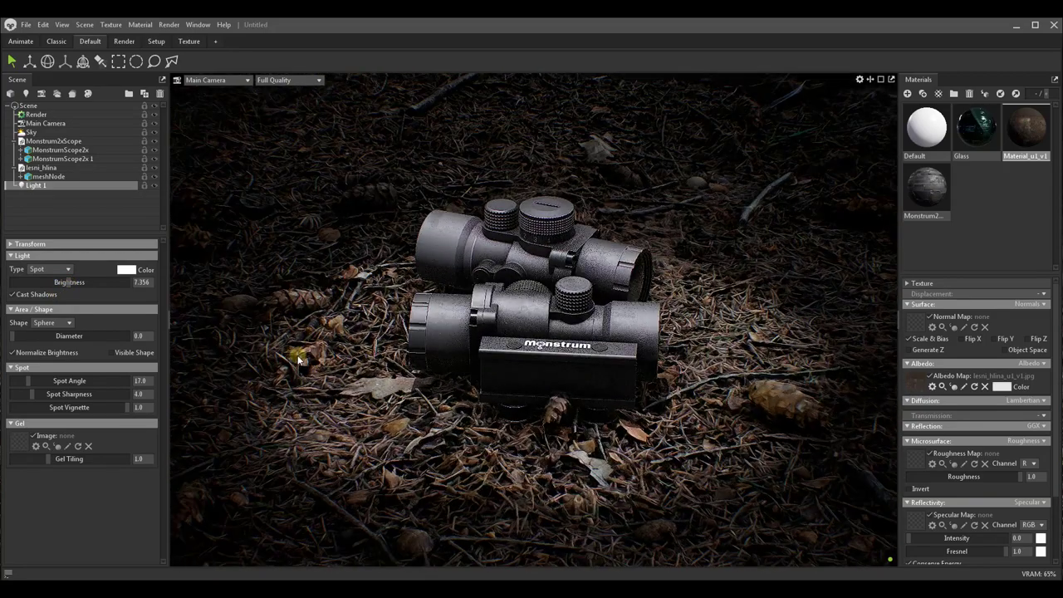
Step: Add a second light, then tint Light 1 pale cyan in the Color Picker
left_click(33, 96)
left_click_drag(465, 366, 513, 379)
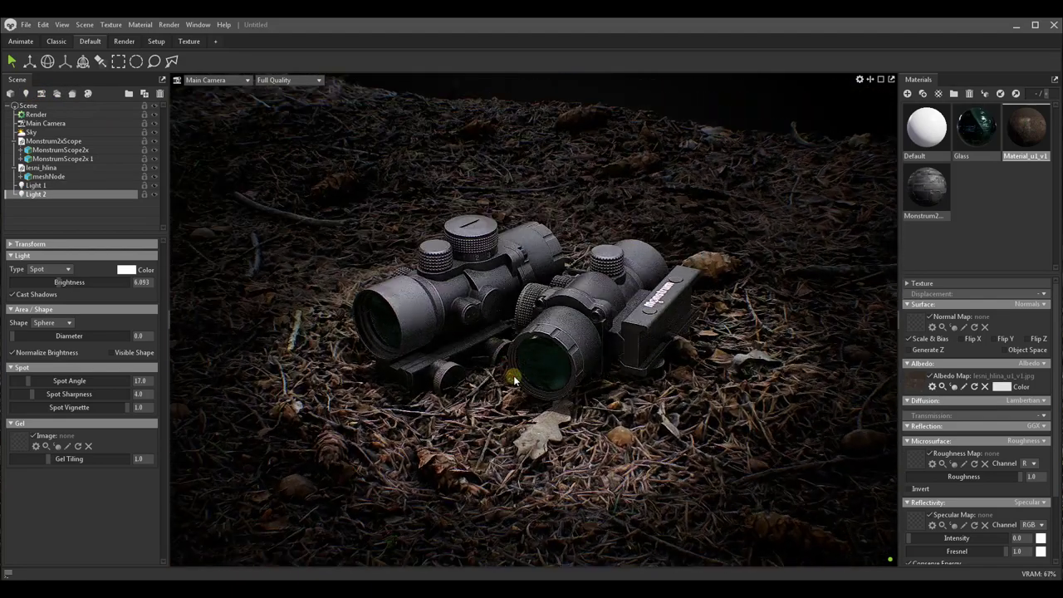
left_click(55, 186)
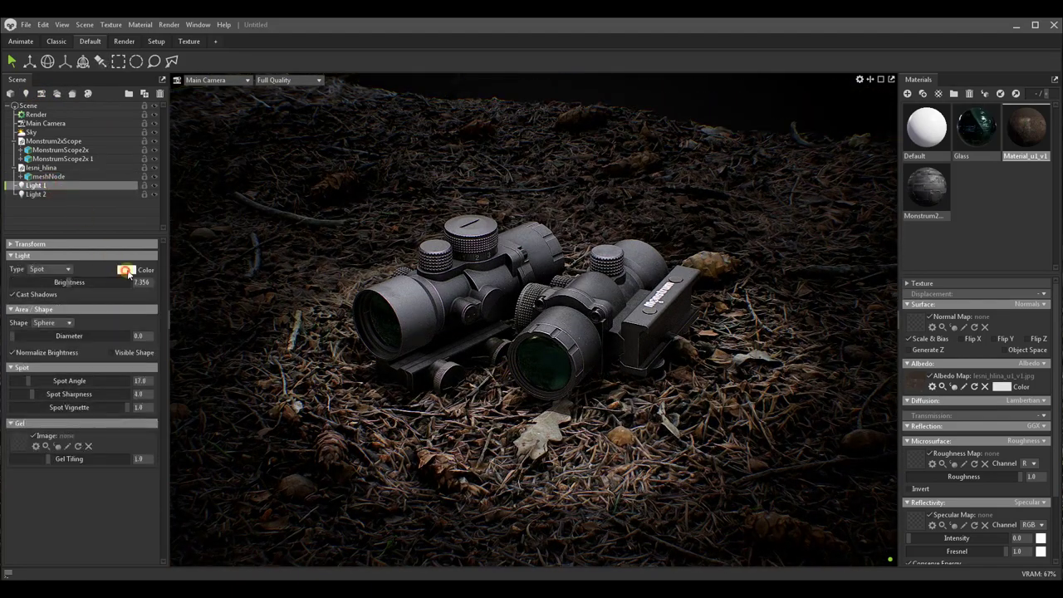
left_click(125, 269)
left_click_drag(747, 211, 946, 198)
left_click_drag(854, 249, 874, 325)
left_click(874, 284)
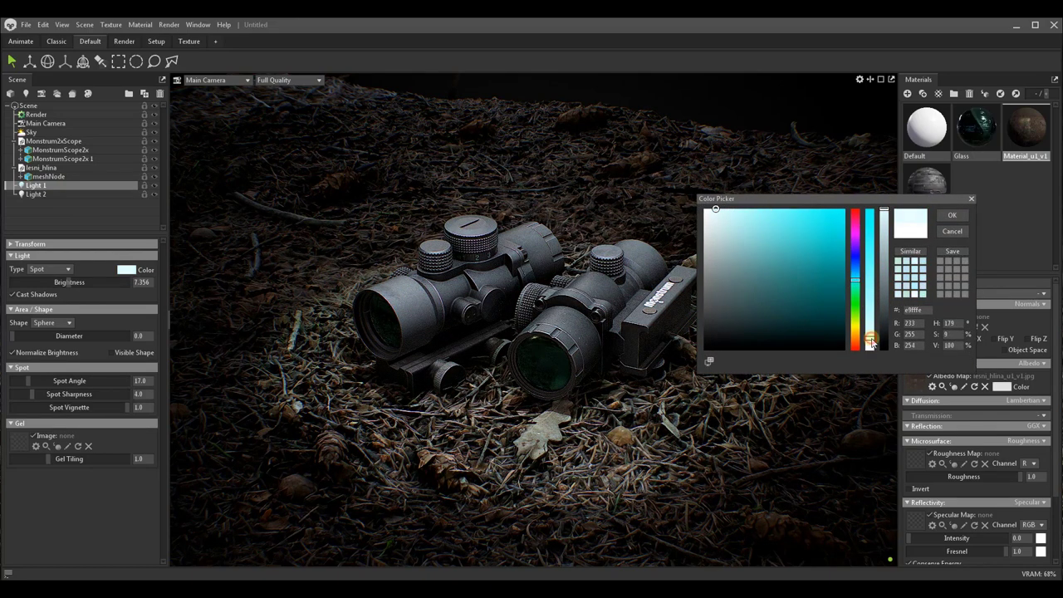
left_click(951, 216)
Step: Raise Light 1's brightness to 7.716 and set its shape to Rectangle
left_click_drag(679, 312, 312, 301)
left_click_drag(71, 286, 68, 283)
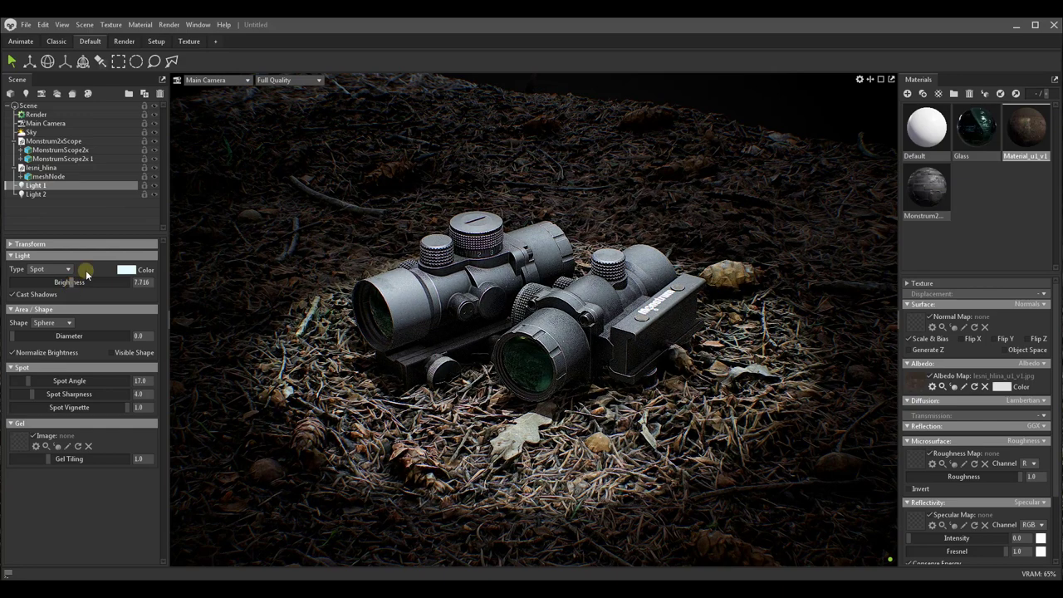
left_click(125, 269)
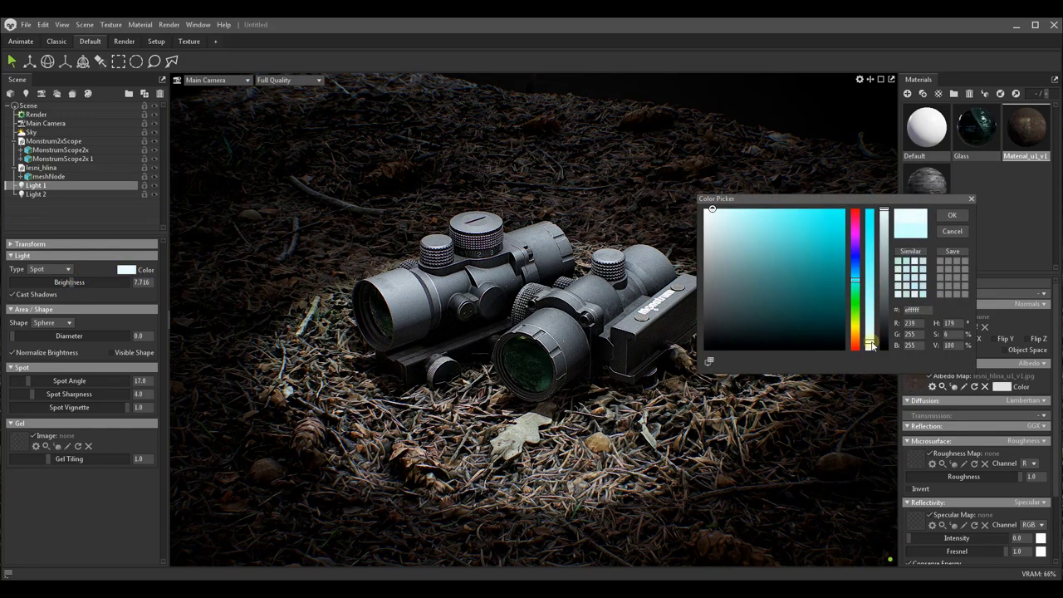
left_click(949, 218)
left_click(58, 342)
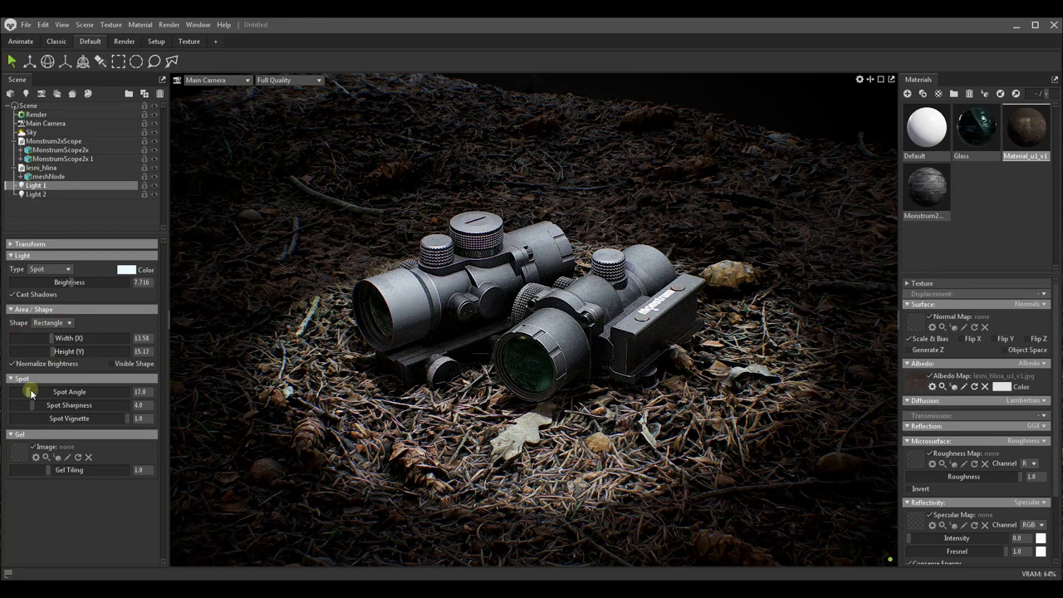
Step: Widen Light 1's spot angle to 19.04 with sharpness 1.082, and raise sky brightness to 1.211
left_click_drag(27, 391, 30, 418)
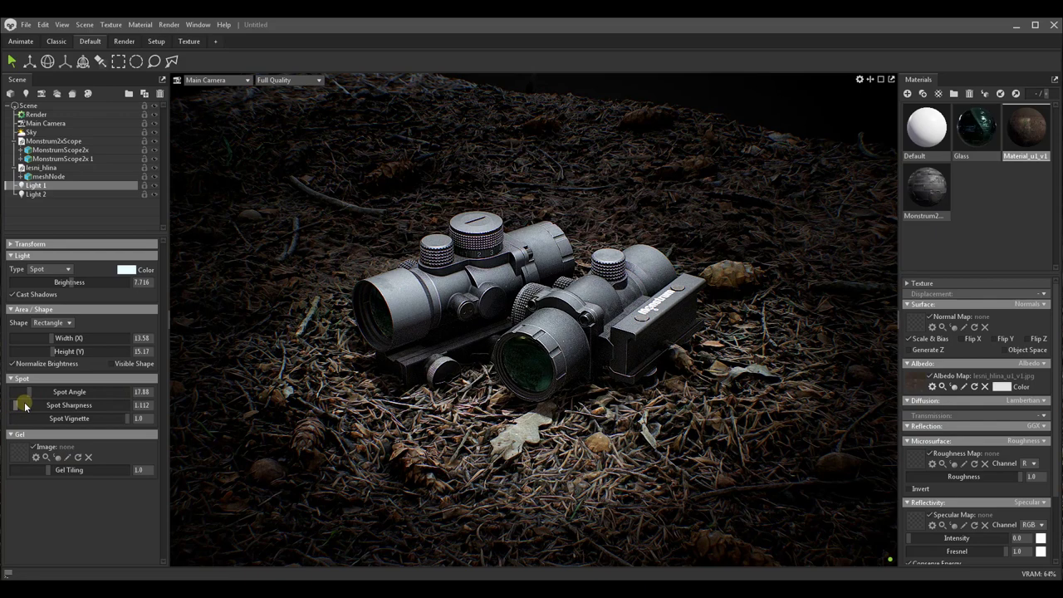
left_click_drag(28, 392, 14, 404)
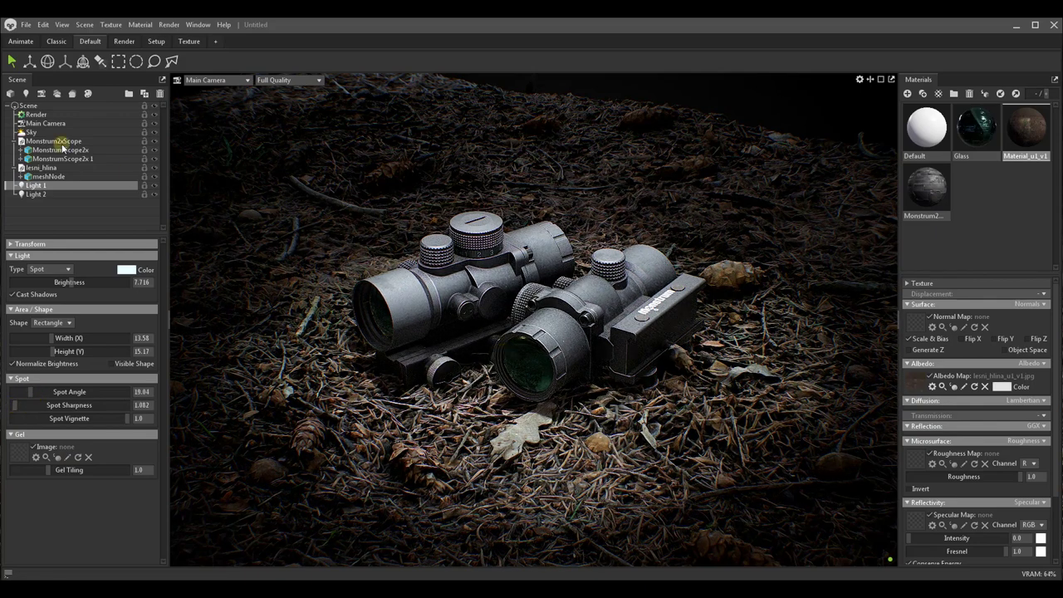
left_click(32, 132)
left_click_drag(49, 270, 51, 269)
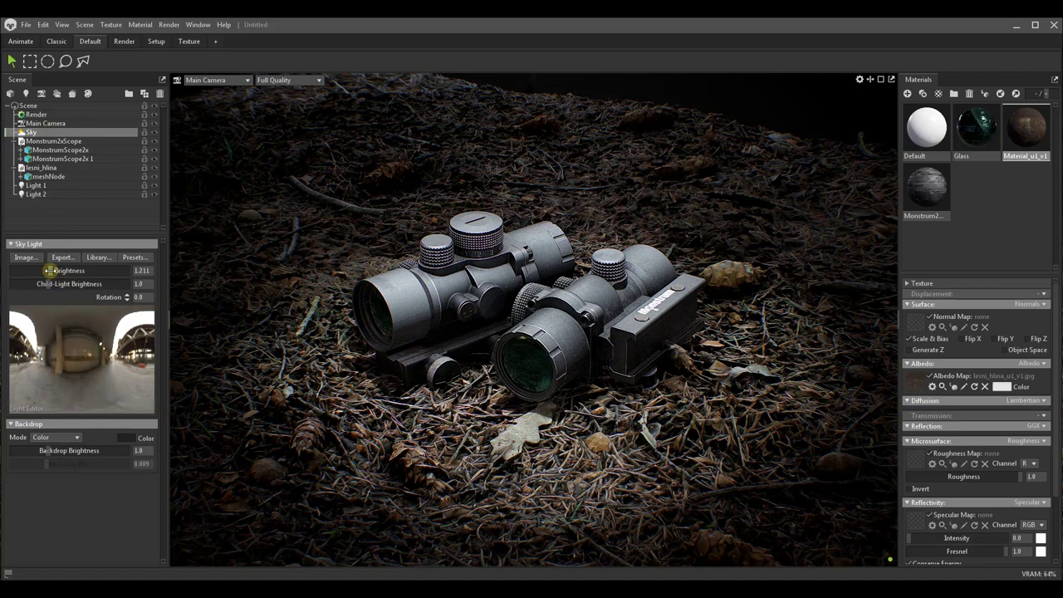
Step: Dim Light 1's brightness to 7.644
left_click(36, 184)
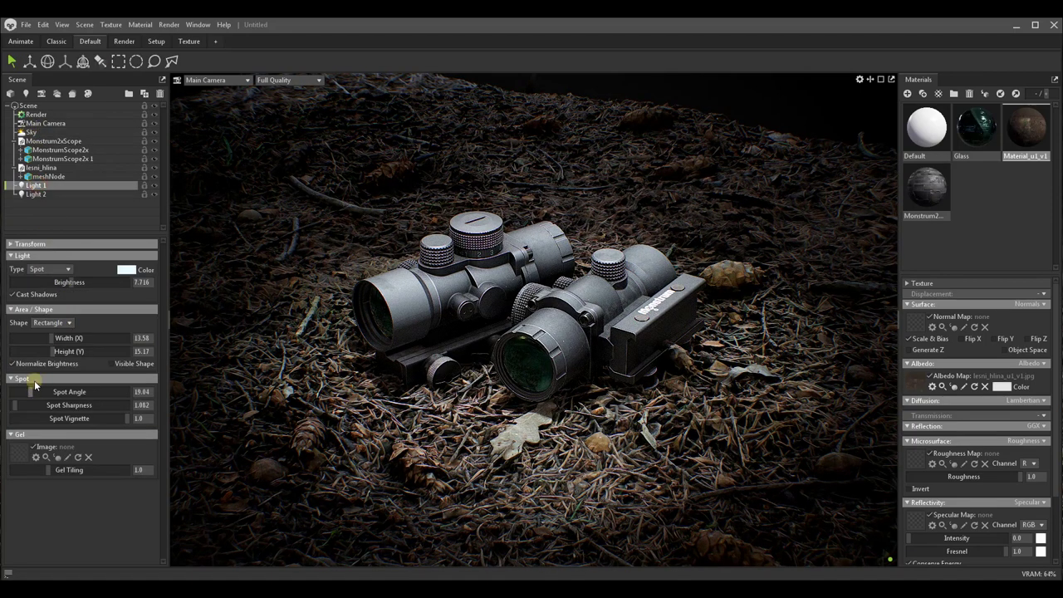
left_click_drag(69, 286, 71, 282)
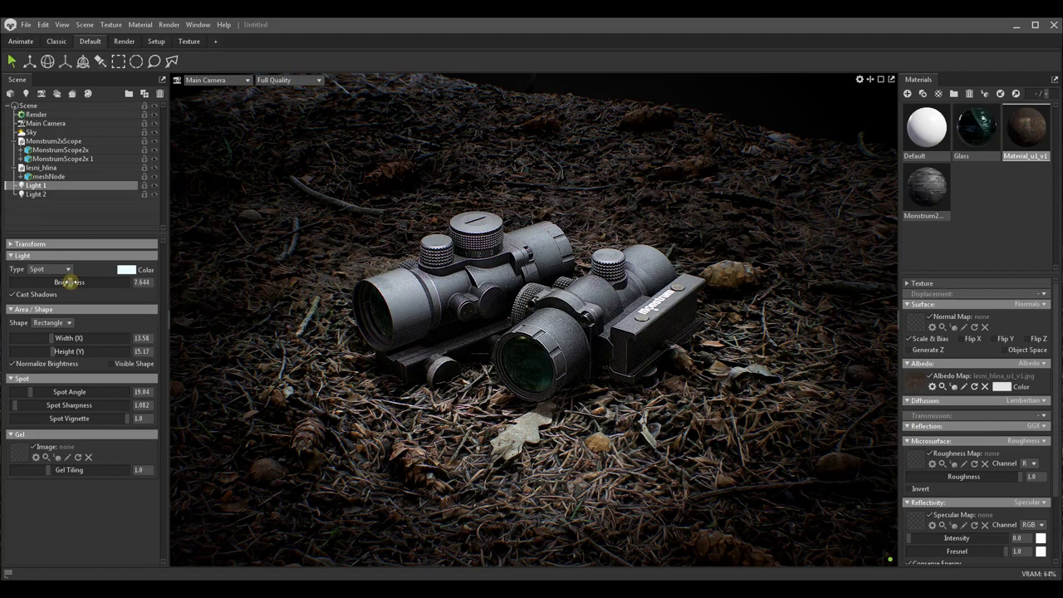
scroll(406, 333, "up", 5)
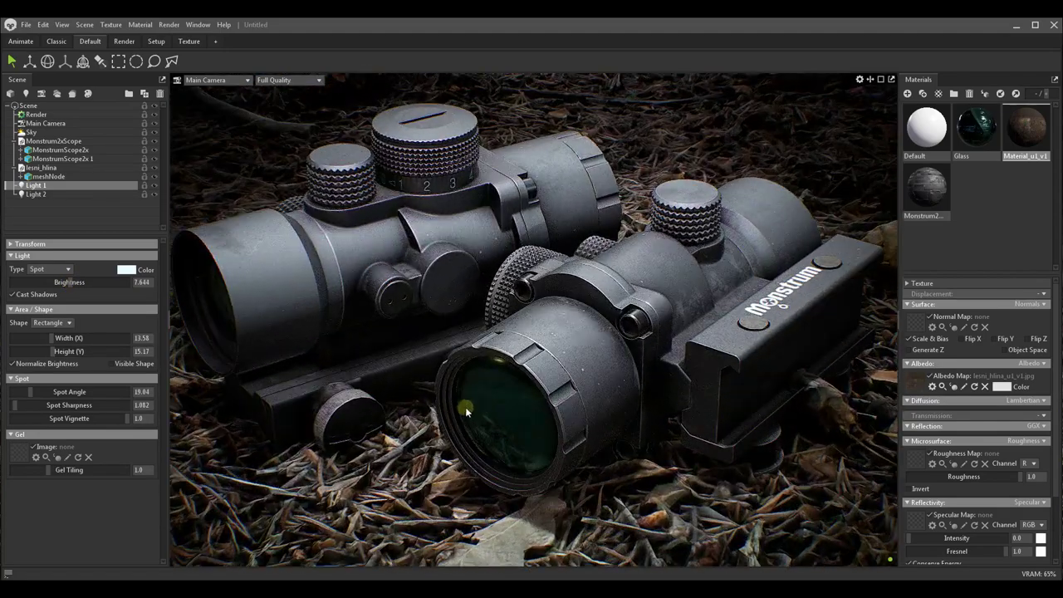
scroll(465, 403, "down", 2)
scroll(464, 395, "down", 2)
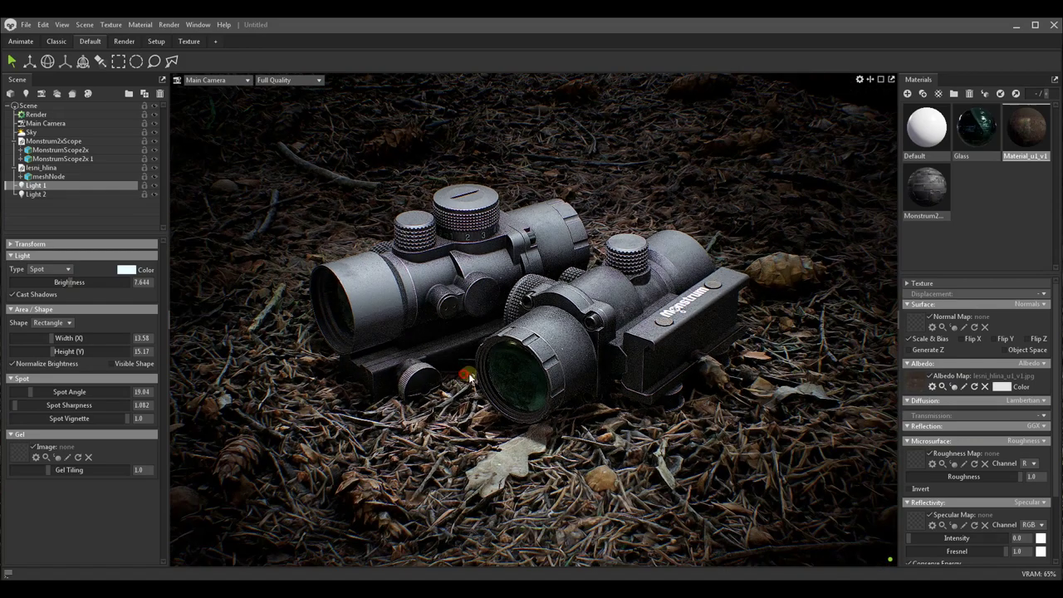
scroll(464, 395, "down", 2)
scroll(457, 392, "down", 1)
left_click_drag(455, 392, 457, 376)
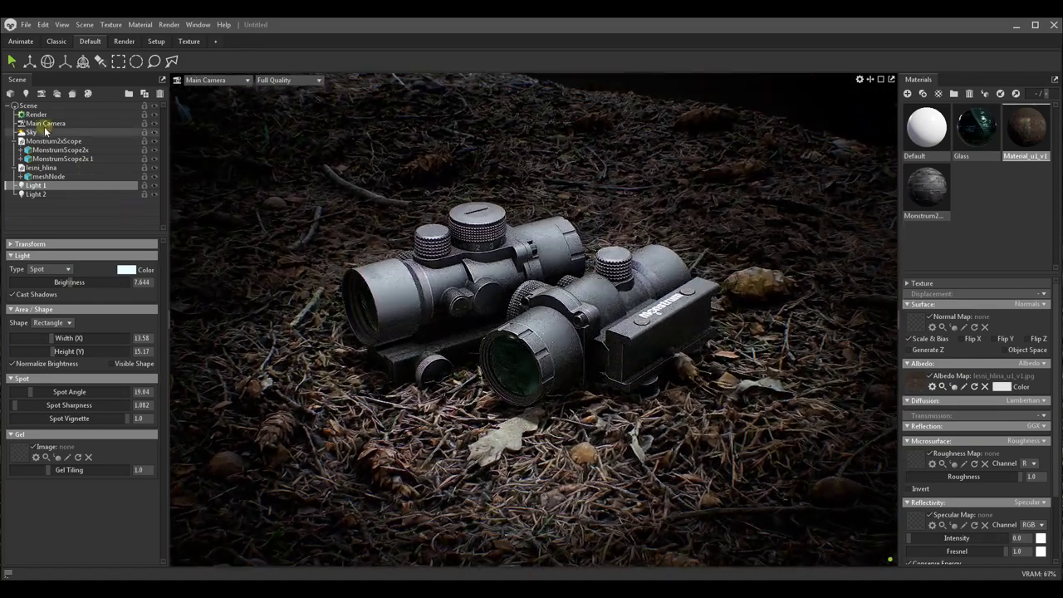
left_click(46, 124)
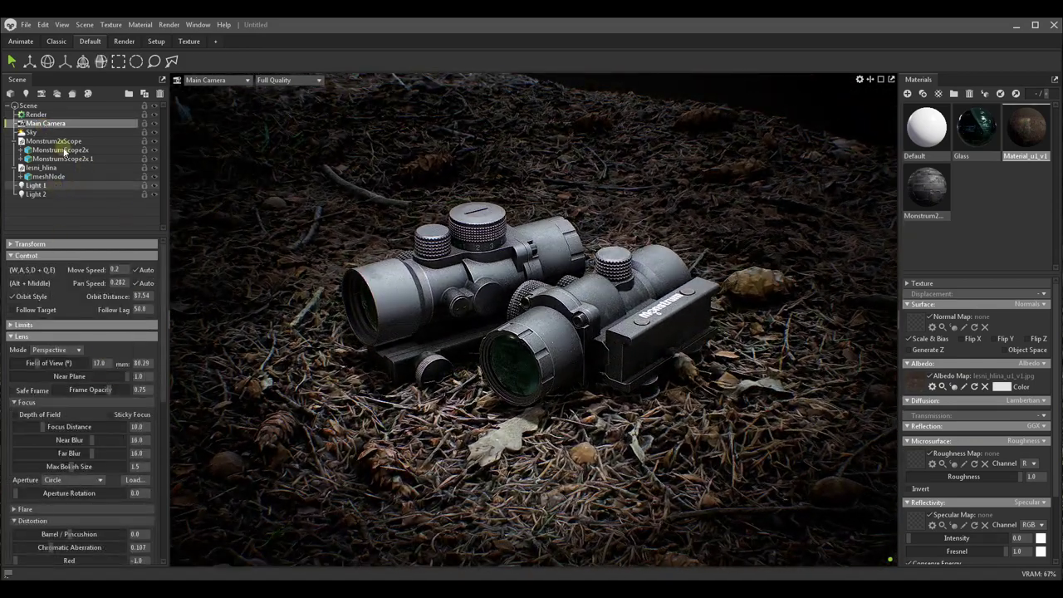
Step: Duplicate Main Camera as 'Render' at the bottom of the scene list and view through it
key("ctrl+d")
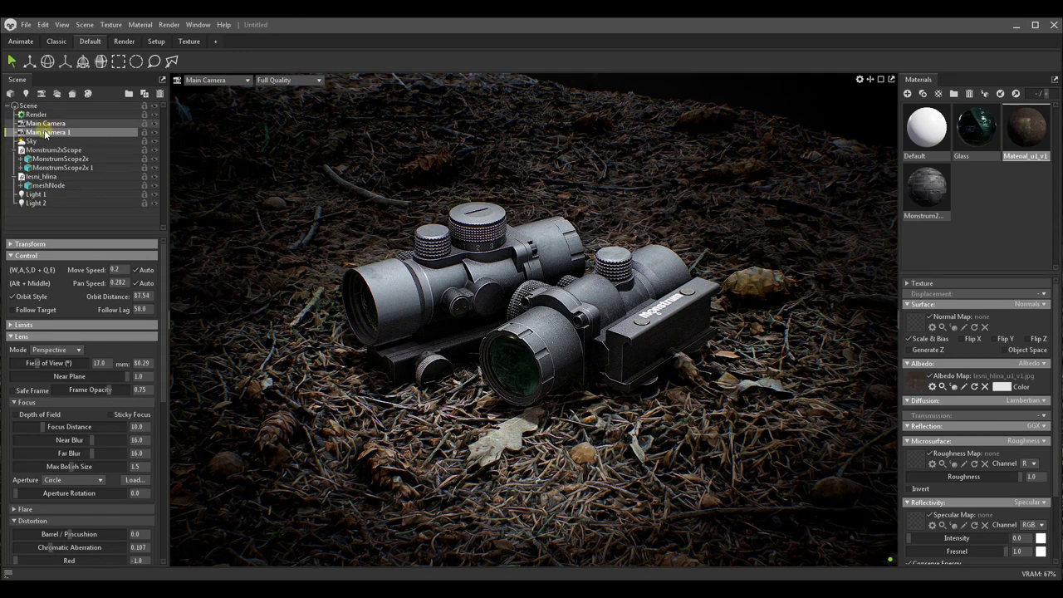
left_click_drag(14, 216, 37, 203)
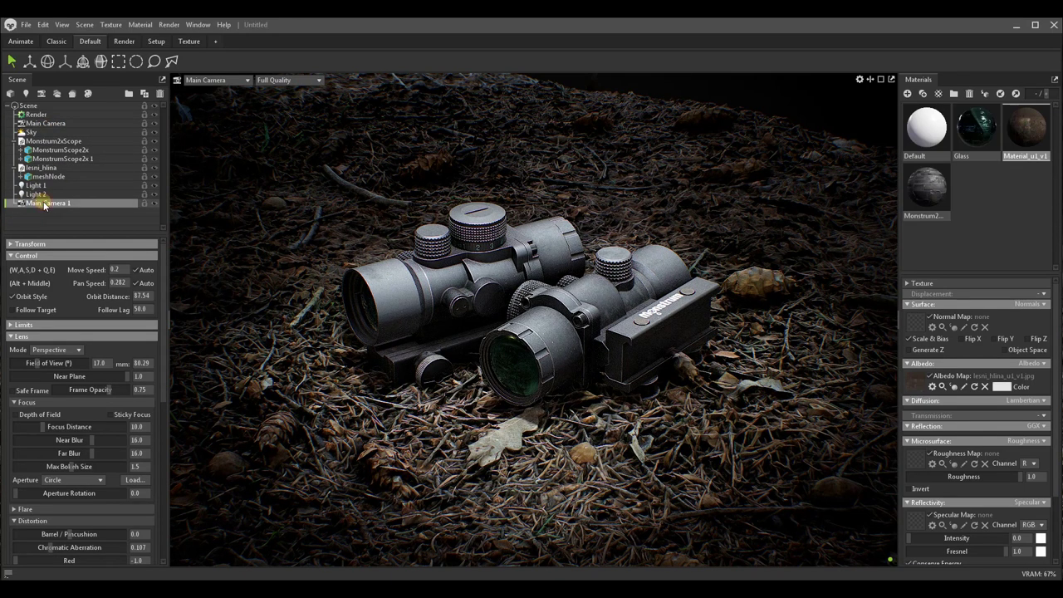
type("Render")
key("Return")
left_click(212, 80)
mouse_move(208, 91)
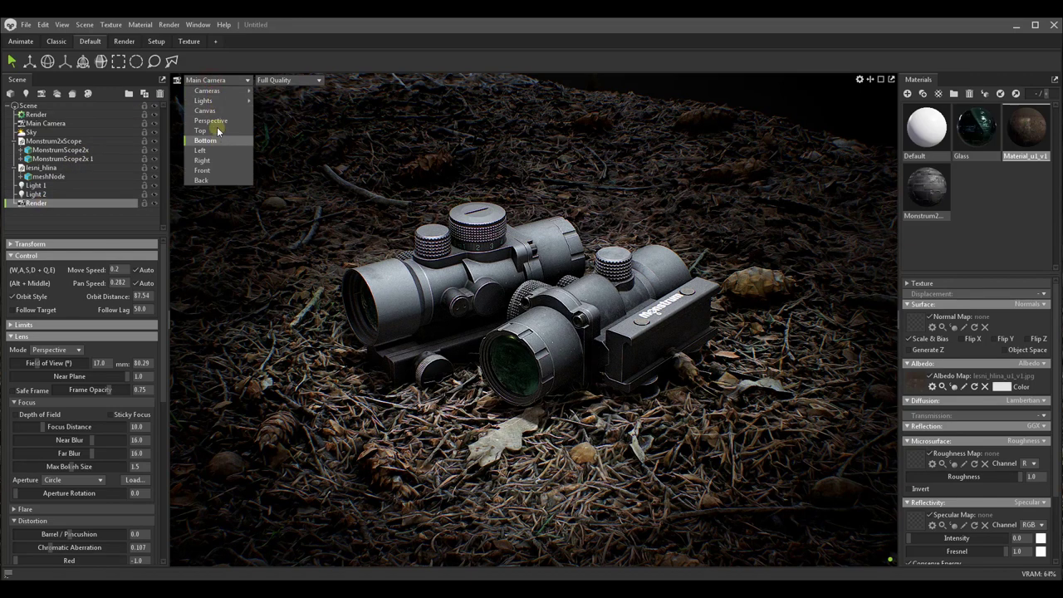
left_click(274, 101)
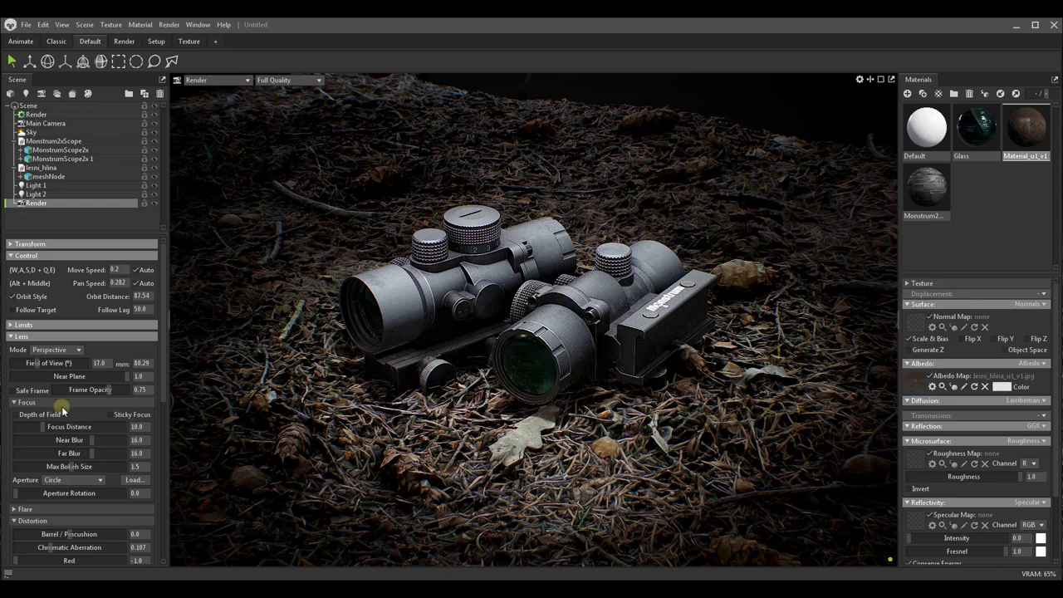
Step: Enable depth of field on the Render camera with focus distance 93.58 and far blur 15.63
left_click(63, 413)
mouse_move(40, 426)
left_mouse_down()
mouse_move(56, 425)
mouse_move(35, 440)
mouse_move(81, 453)
left_mouse_up()
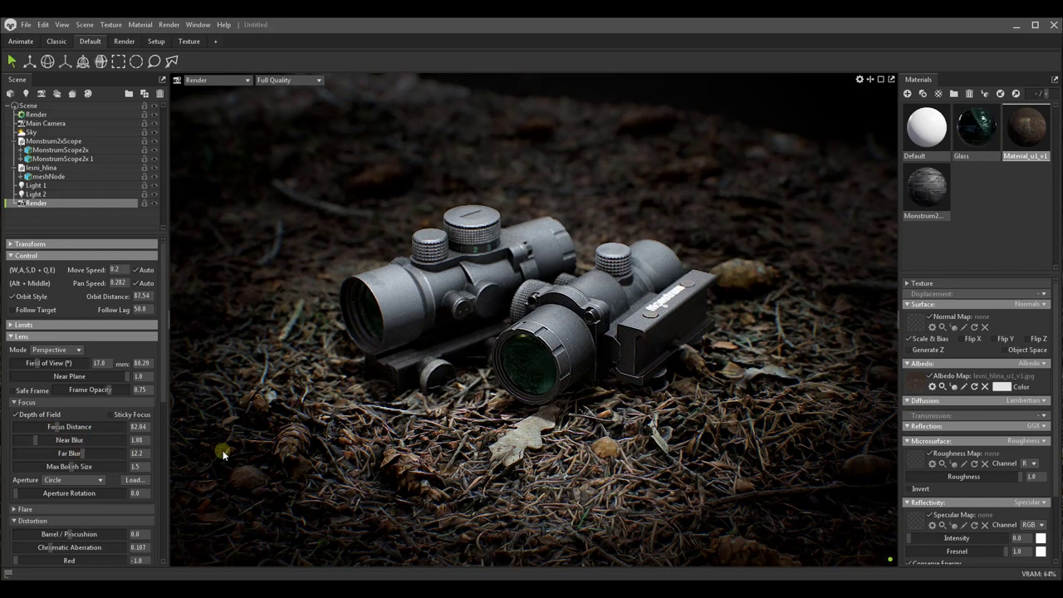
mouse_move(83, 455)
left_mouse_down()
mouse_move(58, 454)
mouse_move(80, 454)
mouse_move(57, 424)
mouse_move(90, 453)
mouse_move(40, 440)
left_mouse_up()
Step: Brighten Light 2 and give it a pale warm peach tint
left_click(34, 194)
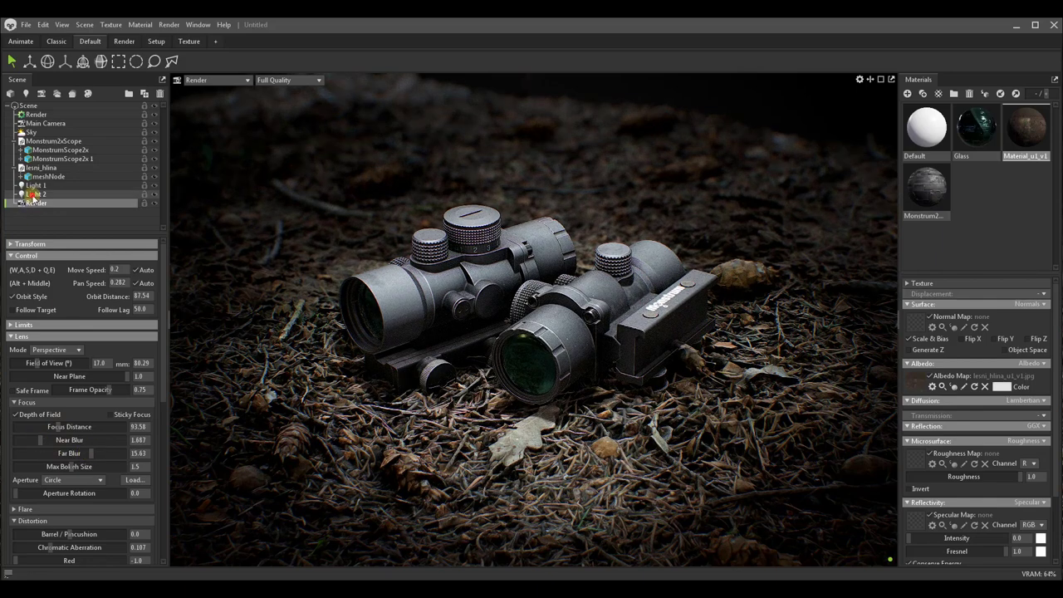
left_click_drag(60, 282, 63, 282)
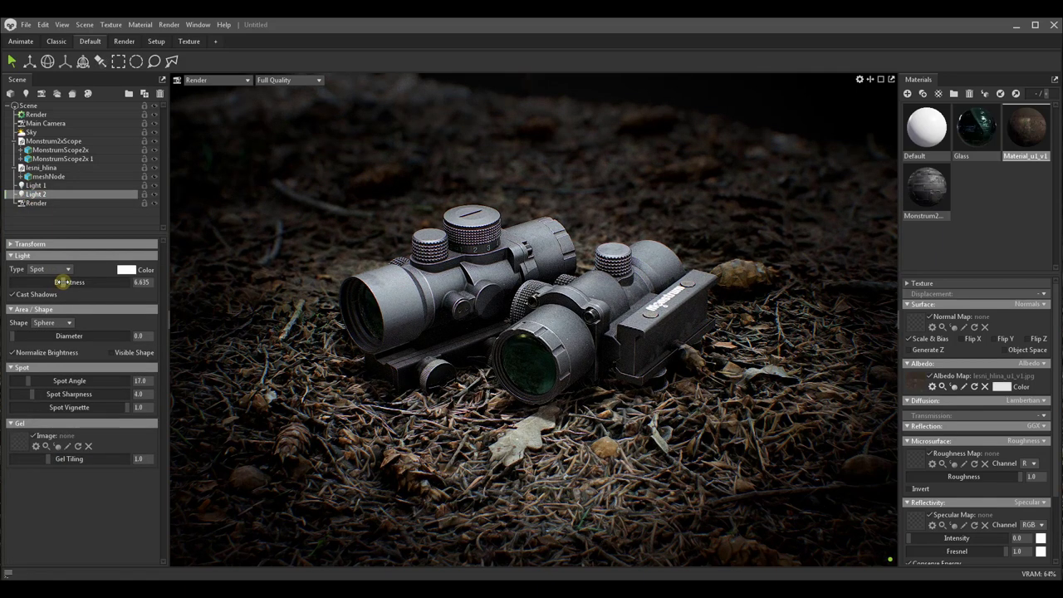
left_click(124, 269)
left_click(858, 333)
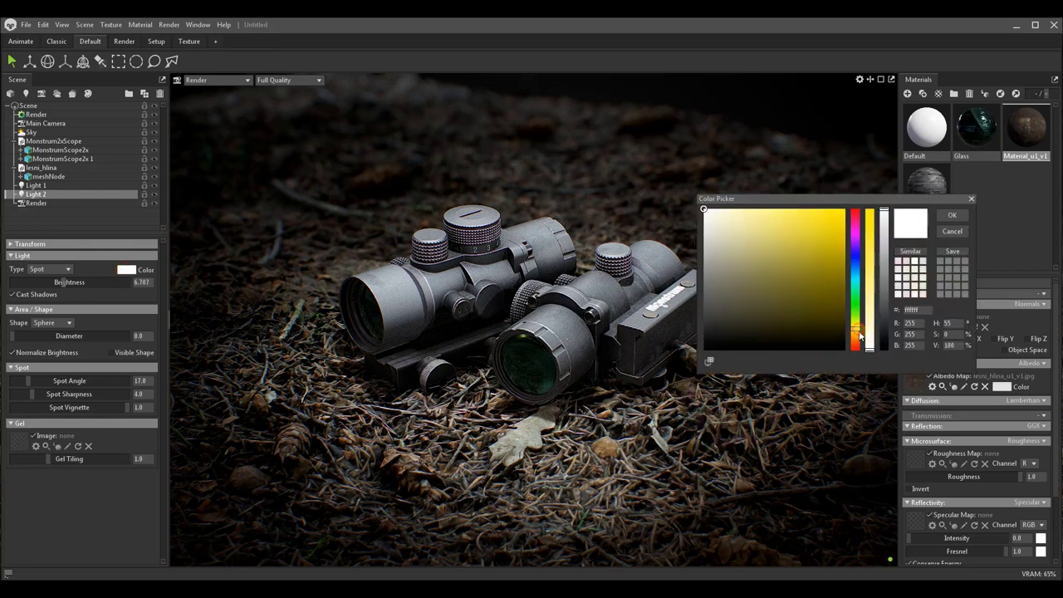
left_click_drag(859, 334, 861, 338)
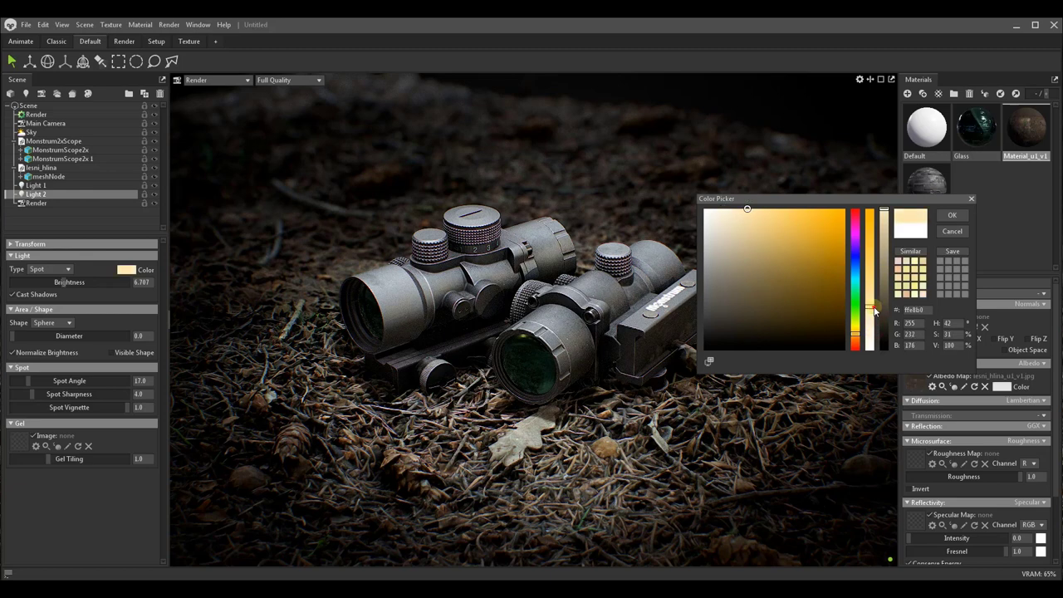
left_click(859, 341)
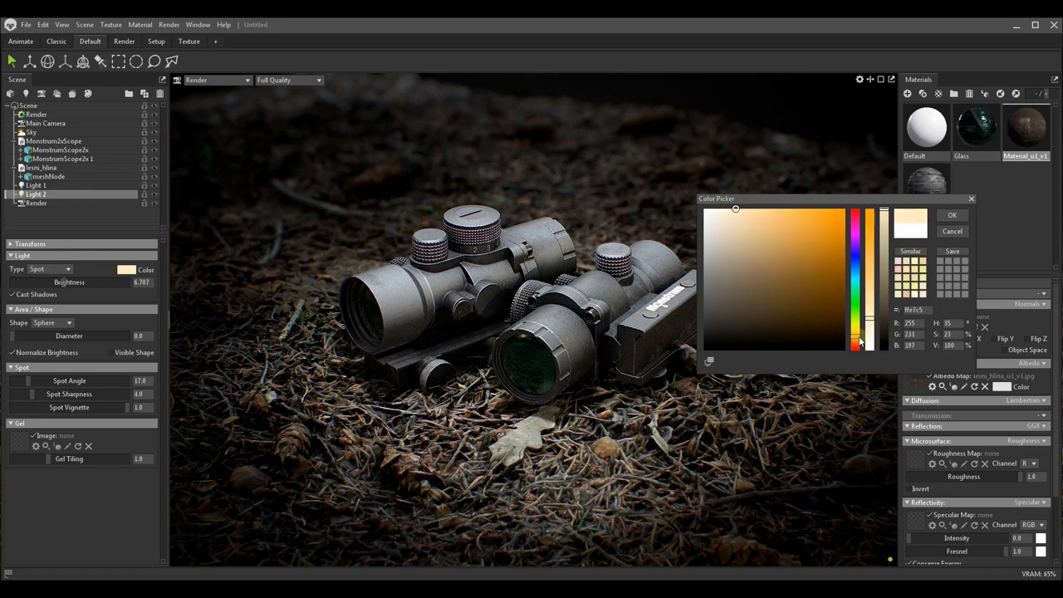
left_click_drag(860, 340, 861, 338)
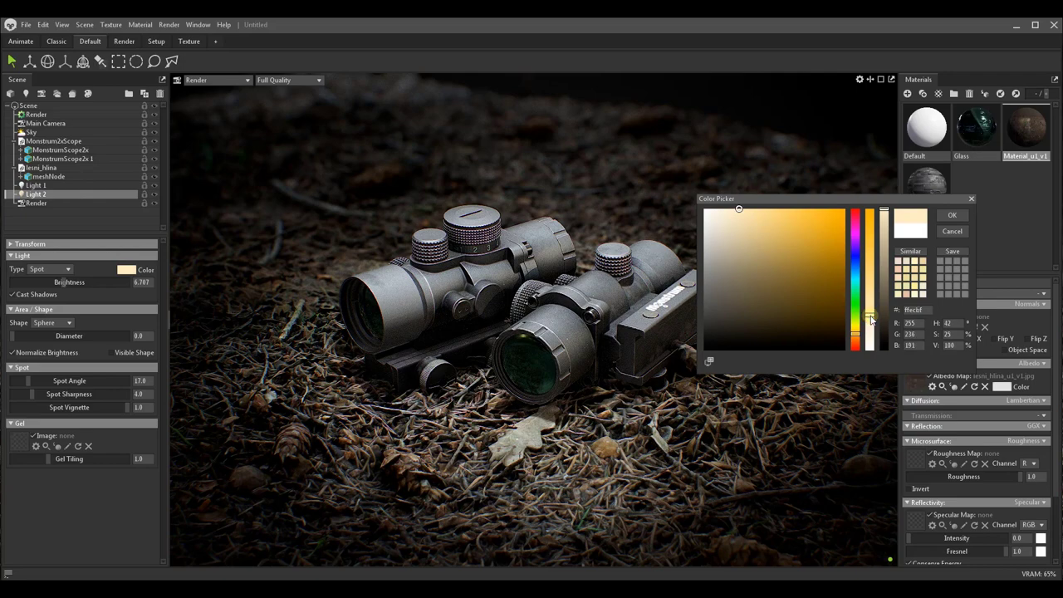
left_click(952, 215)
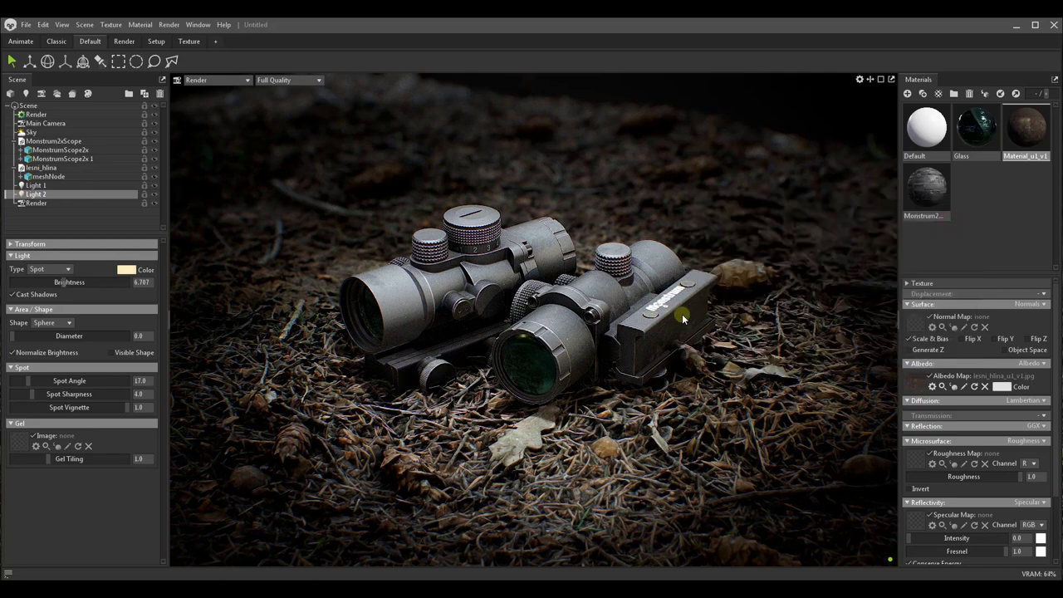
Step: Compare the scene with Light 2 toggled, lower its brightness slightly, and dolly the camera closer
left_click(154, 195)
left_click(153, 196)
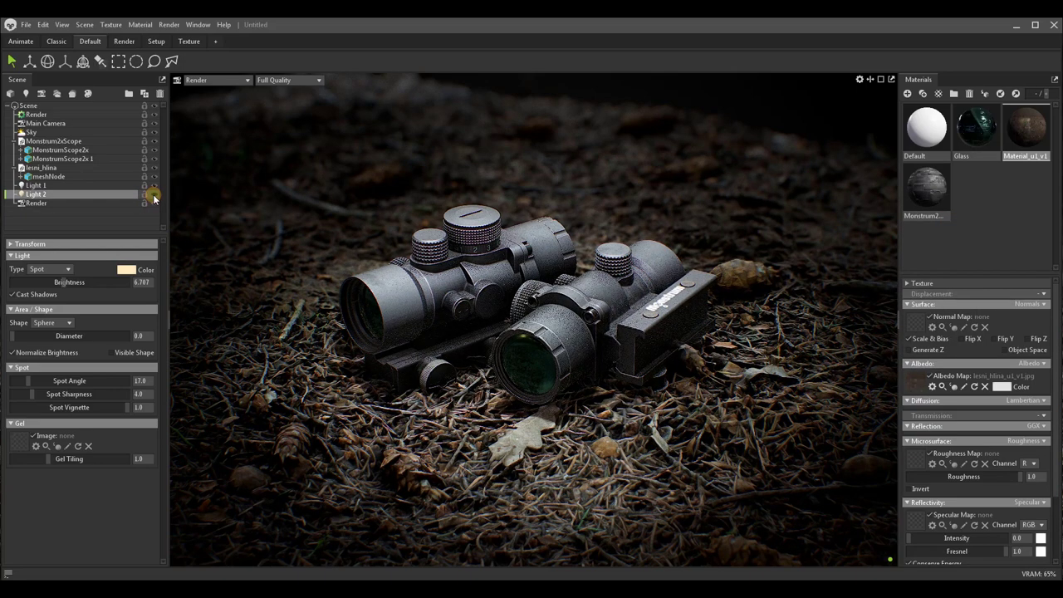
left_click_drag(64, 280, 59, 282)
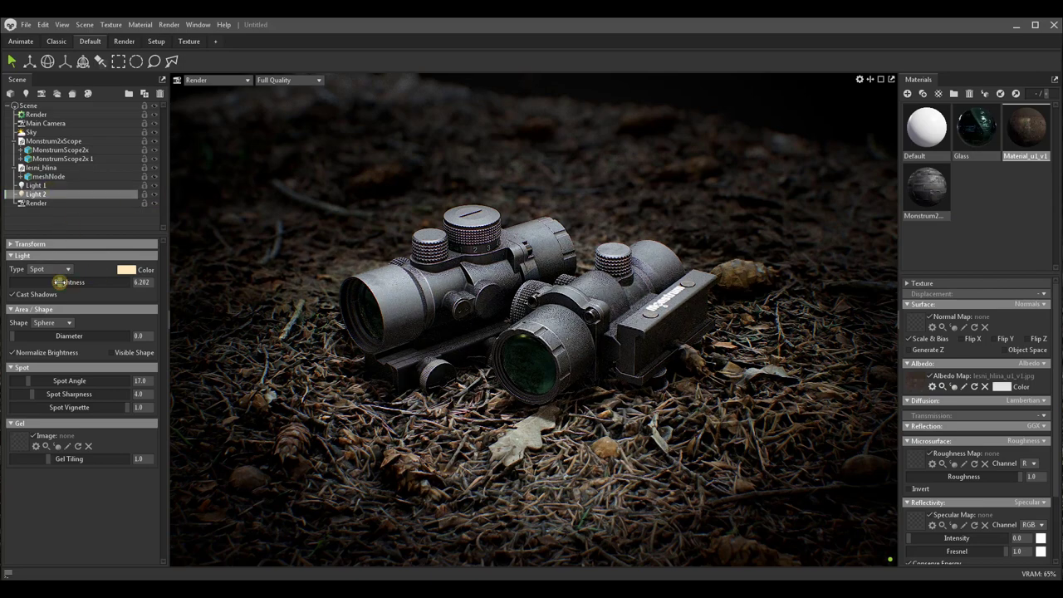
left_click(154, 195)
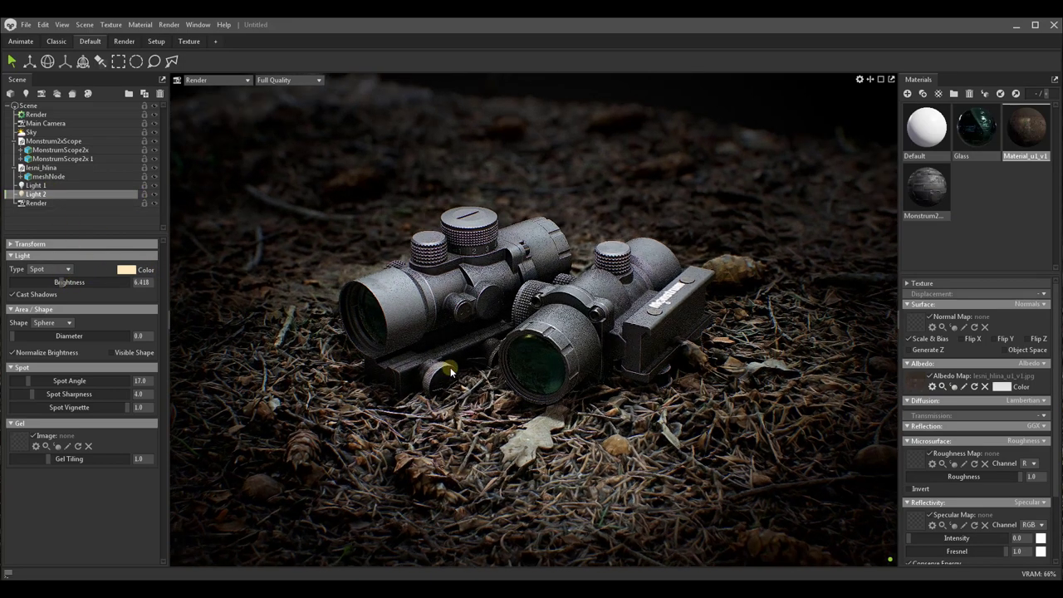
scroll(451, 368, "up", 2)
scroll(451, 372, "up", 2)
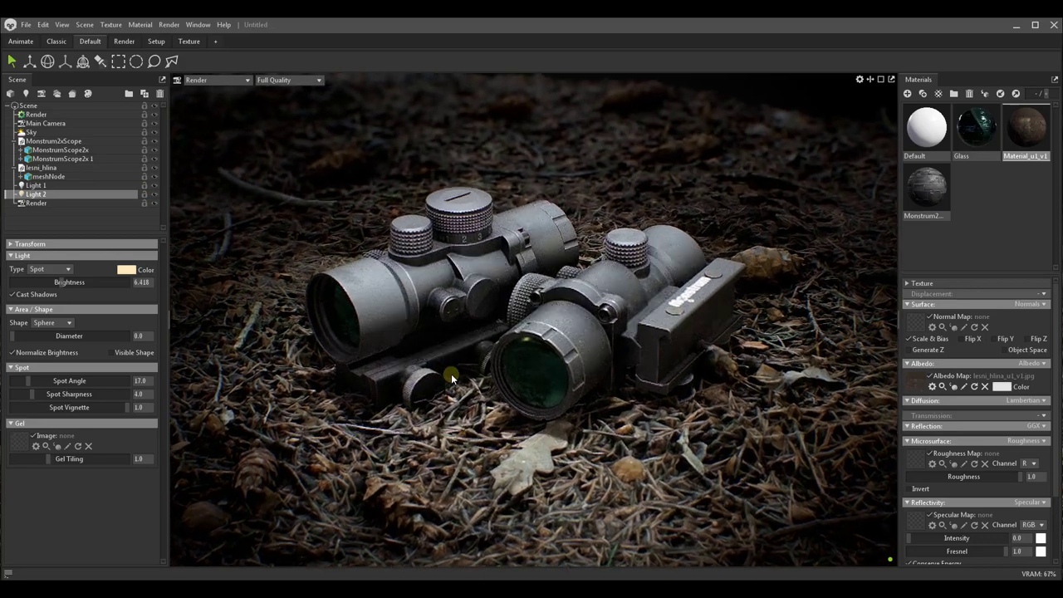
Step: Pull the Render camera's focus distance to about 76.71 so the scopes stay sharp
left_click(37, 202)
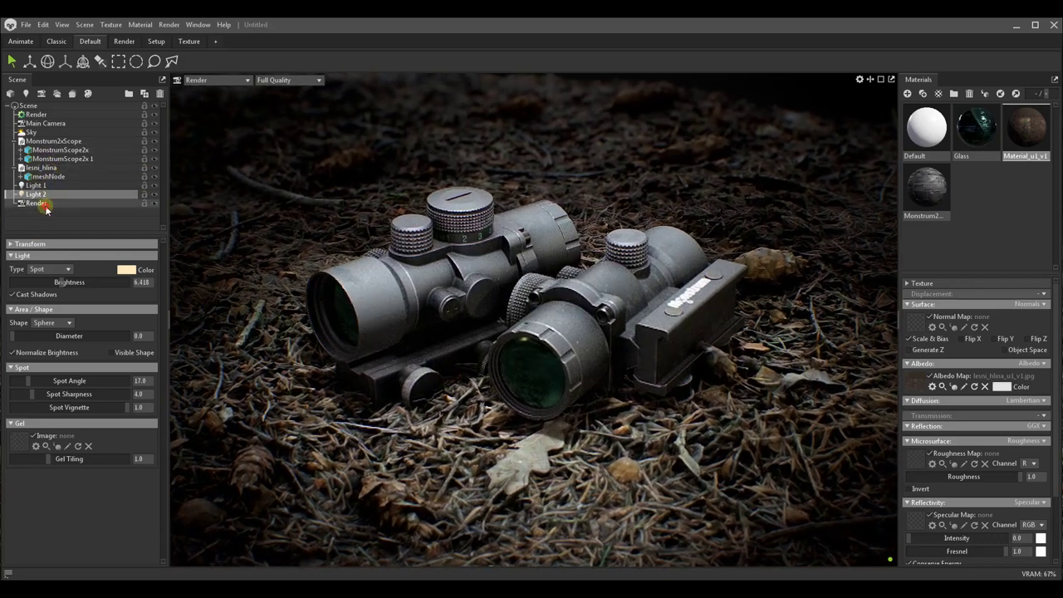
left_click_drag(57, 426, 54, 426)
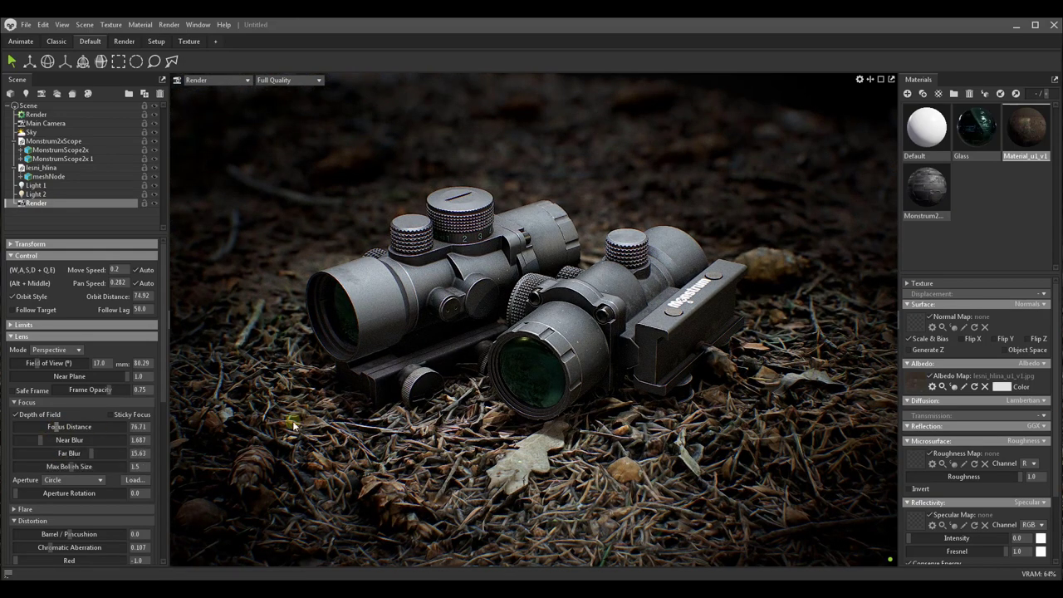
mouse_move(587, 391)
right_mouse_down("shift")
mouse_move(635, 410)
mouse_move(611, 383)
mouse_move(608, 392)
right_mouse_up("shift")
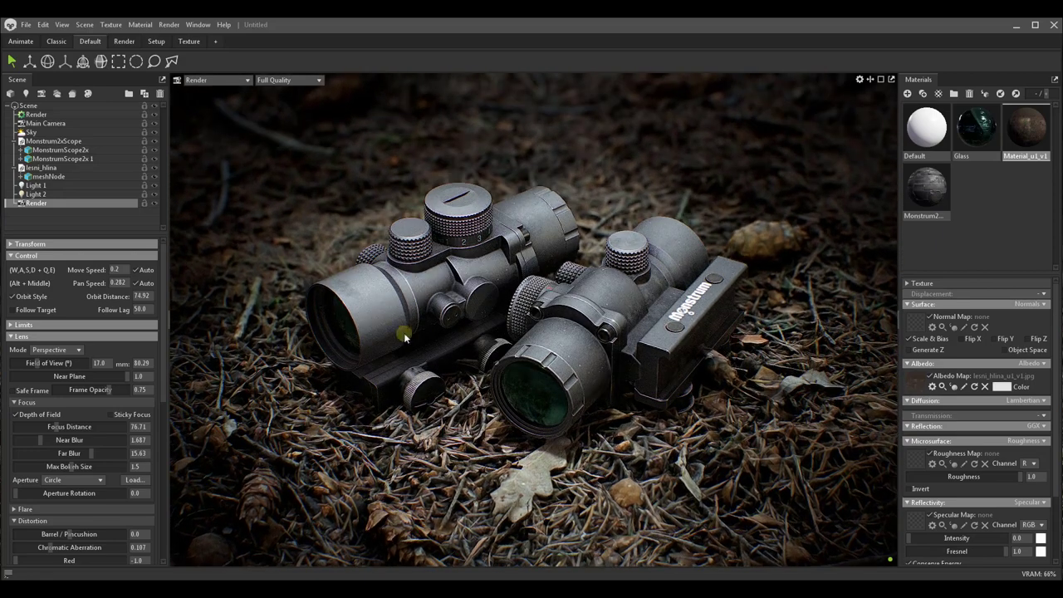
scroll(65, 401, "down", 5)
scroll(106, 438, "down", 5)
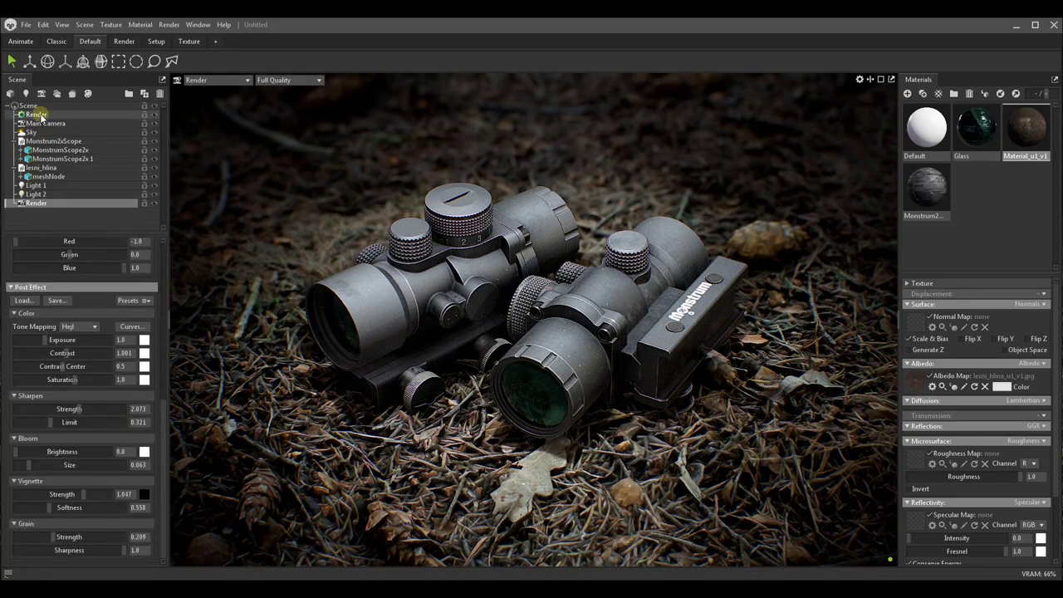
scroll(83, 398, "up", 2)
scroll(87, 398, "up", 1)
scroll(87, 398, "up", 1)
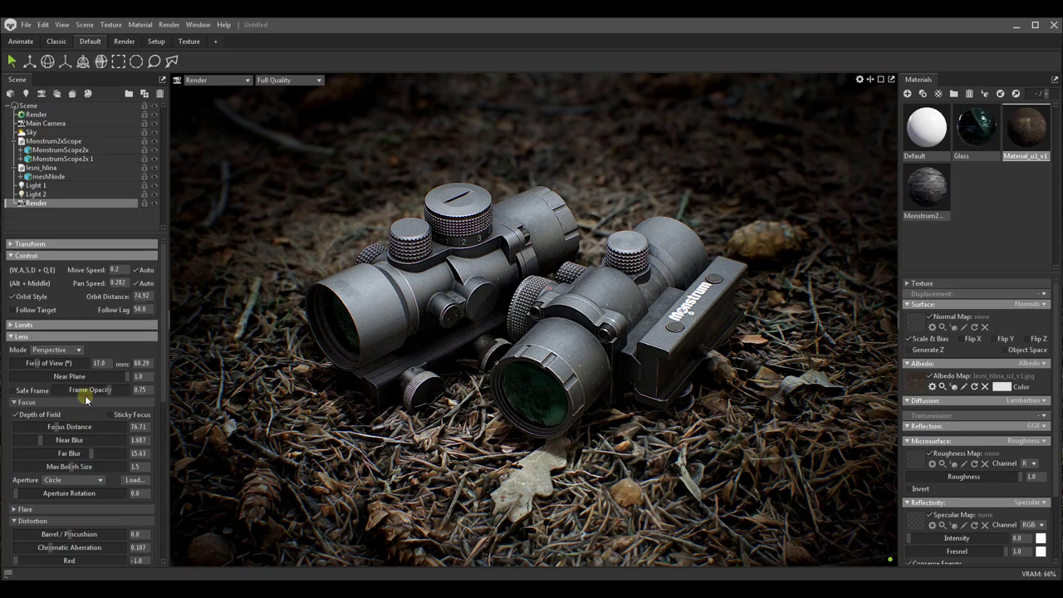
scroll(87, 399, "up", 1)
scroll(87, 399, "down", 1)
scroll(87, 397, "down", 3)
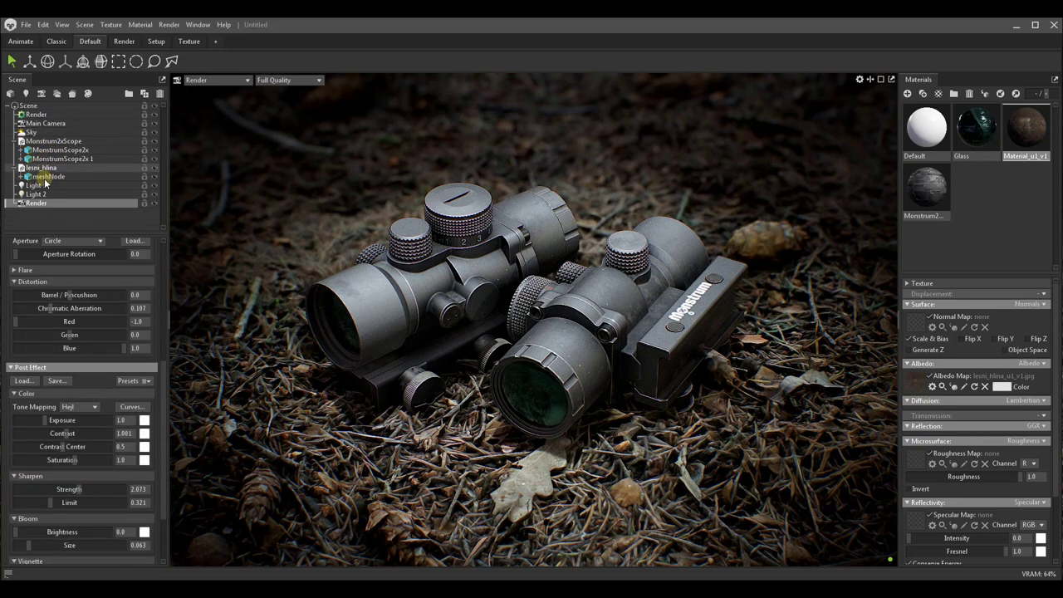
Step: Set the image render output to 3840 x 2160 in JPEG format
left_click(46, 114)
scroll(105, 438, "down", 3)
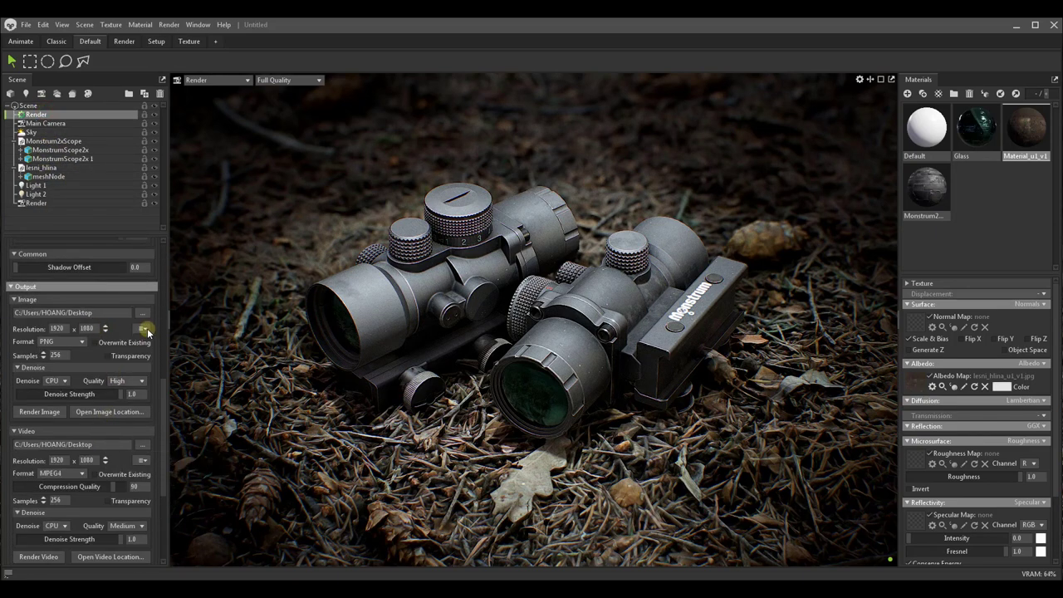
left_click(143, 328)
left_click(115, 383)
left_click(71, 341)
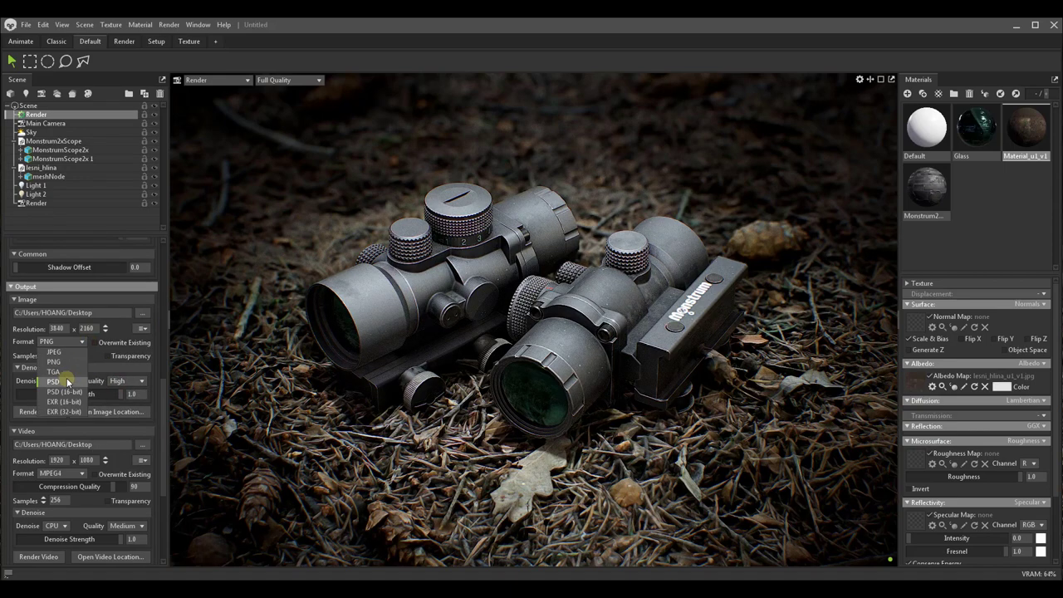
left_click(62, 369)
left_click(124, 380)
left_click(143, 394)
scroll(111, 386, "down", 3)
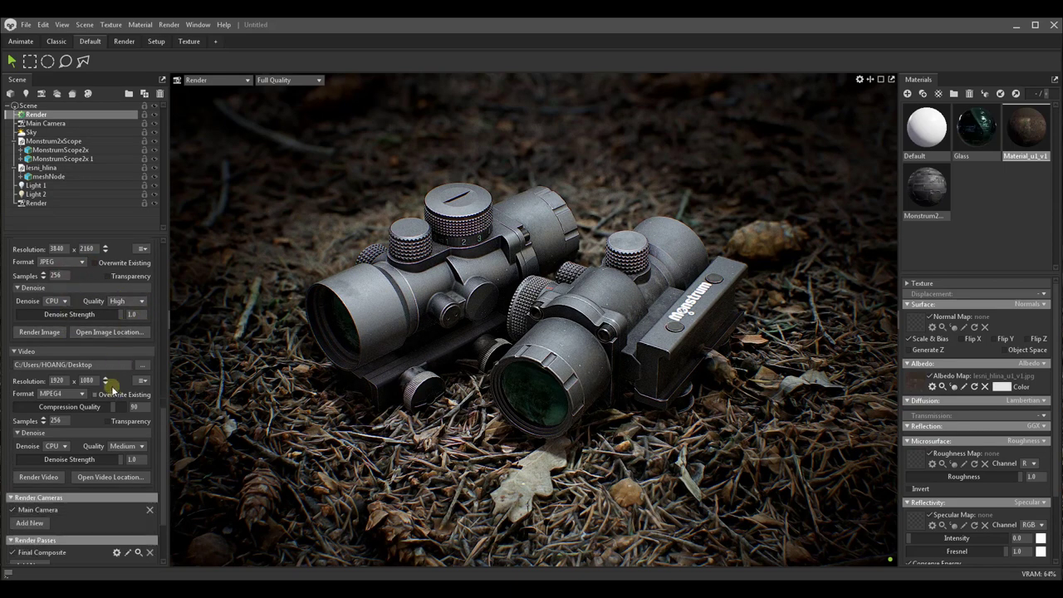
scroll(98, 364, "up", 1)
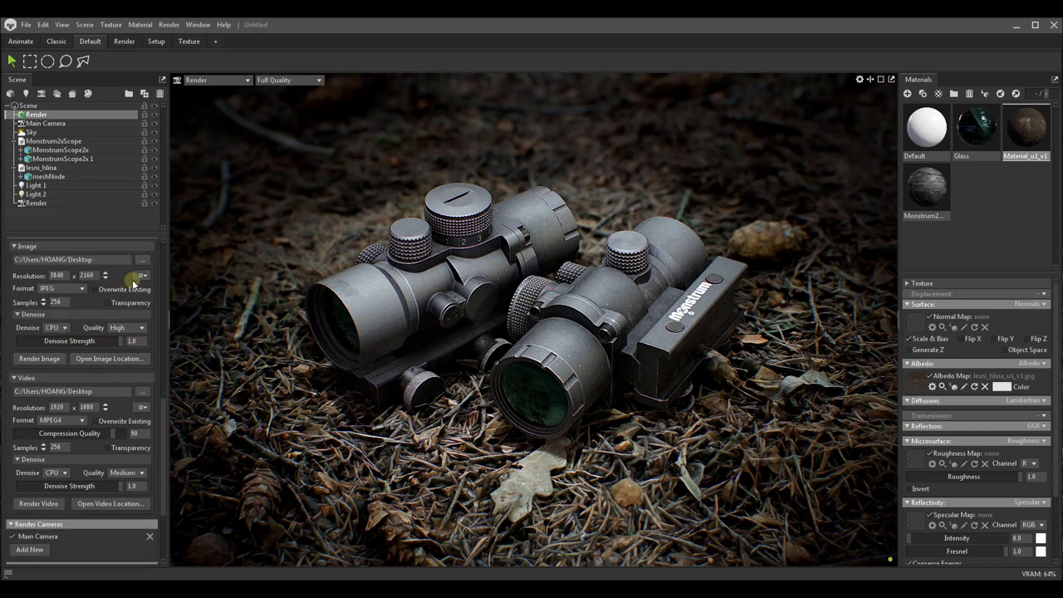
Step: Save the render output into a new Render folder inside the Desktop's Monstrum Scope folder
left_click(142, 264)
left_click(131, 44)
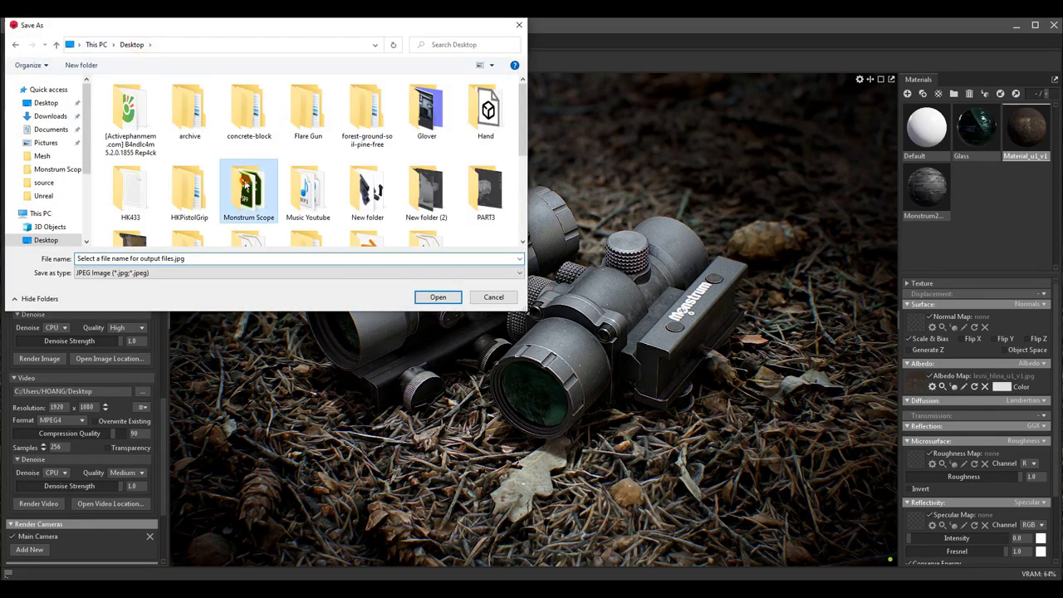
double_click(247, 184)
right_click(219, 236)
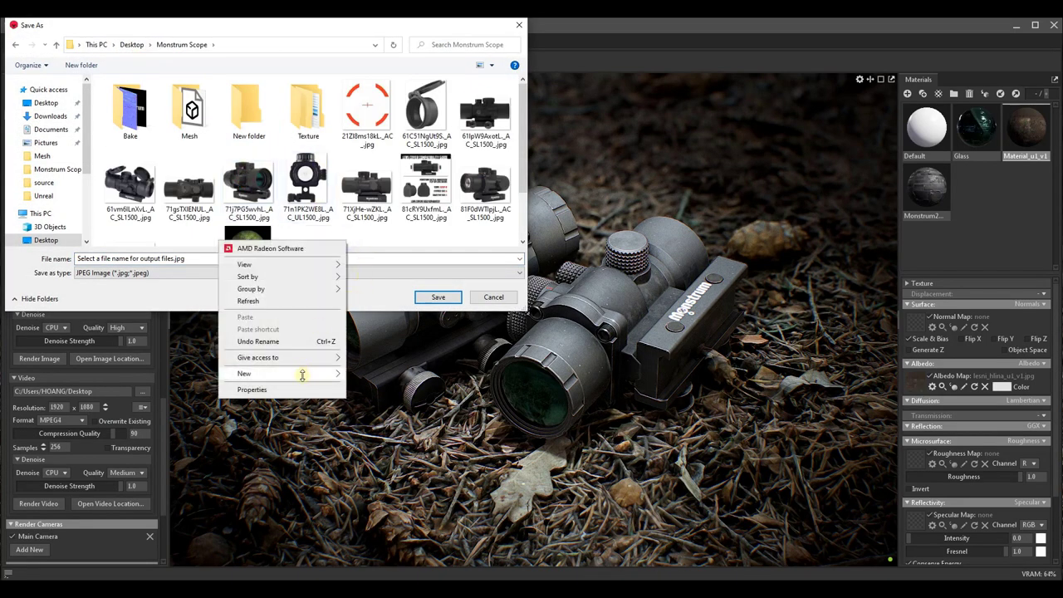
left_click(366, 373)
type("Render")
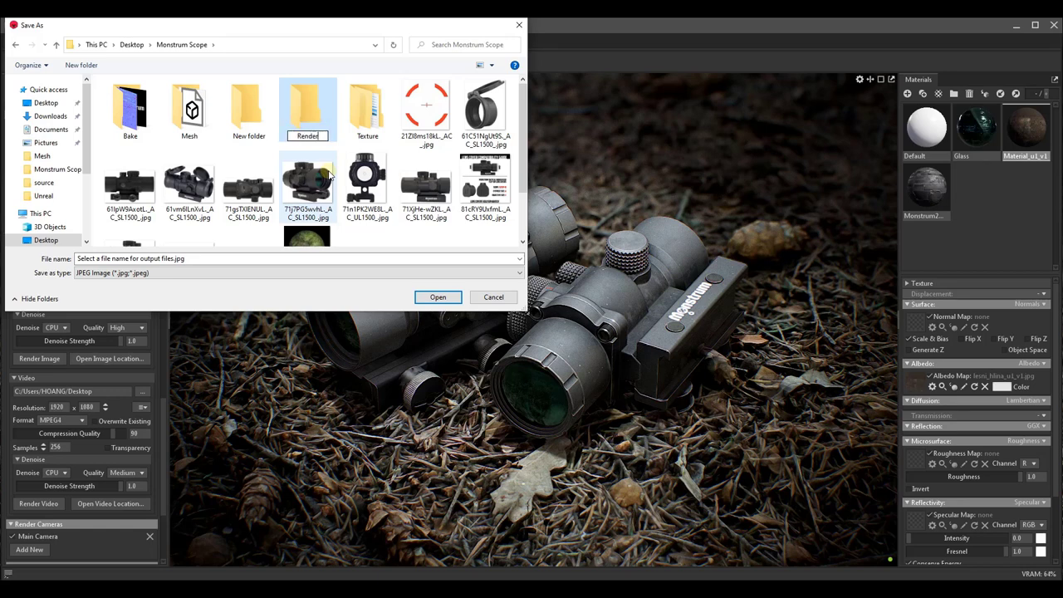
key("Return")
key("Return")
left_click(242, 257)
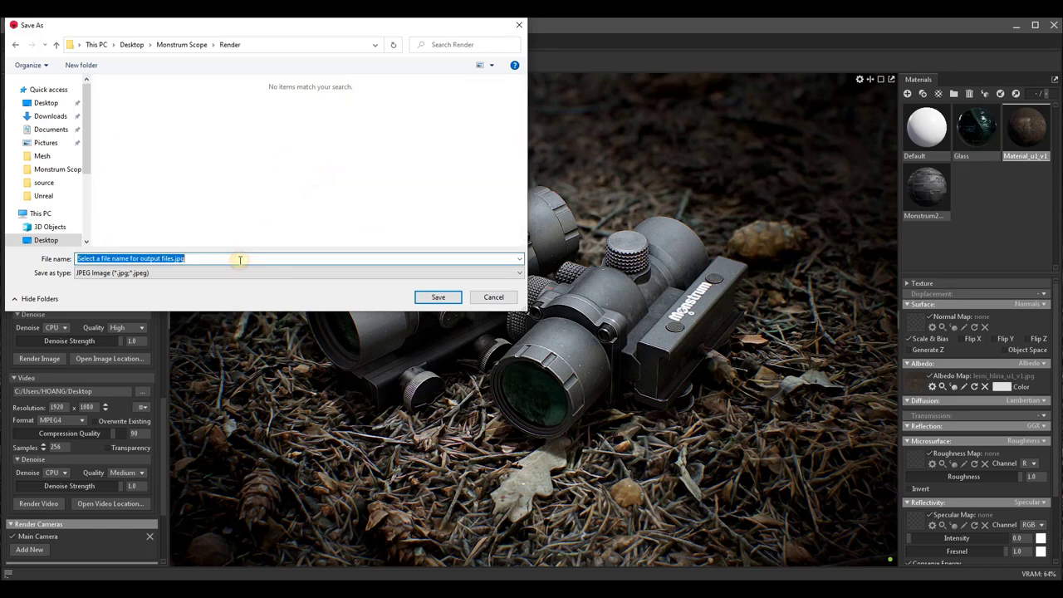
type("Monstrum2xScope")
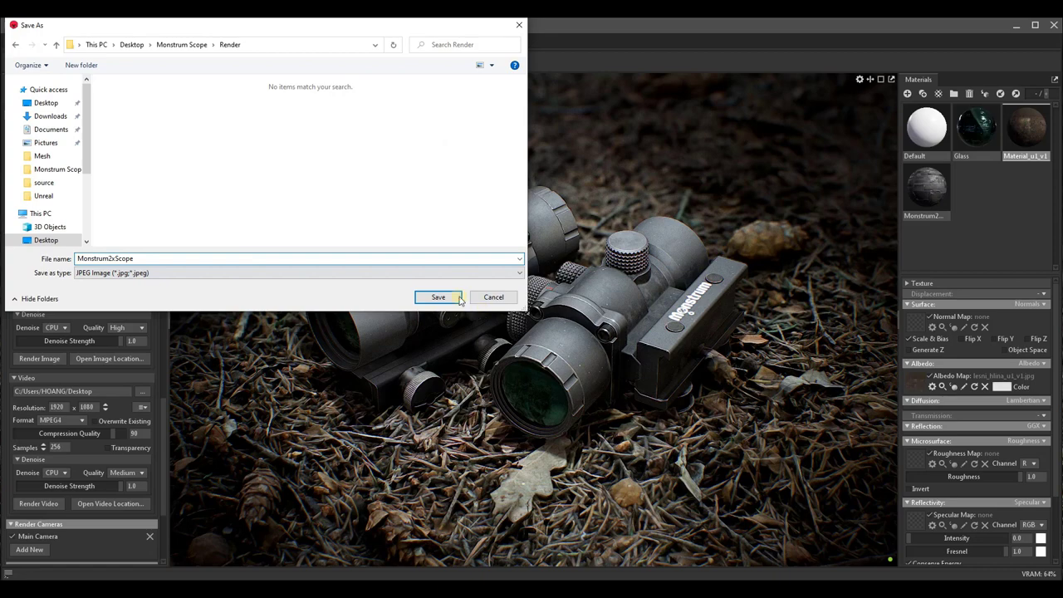
left_click(460, 299)
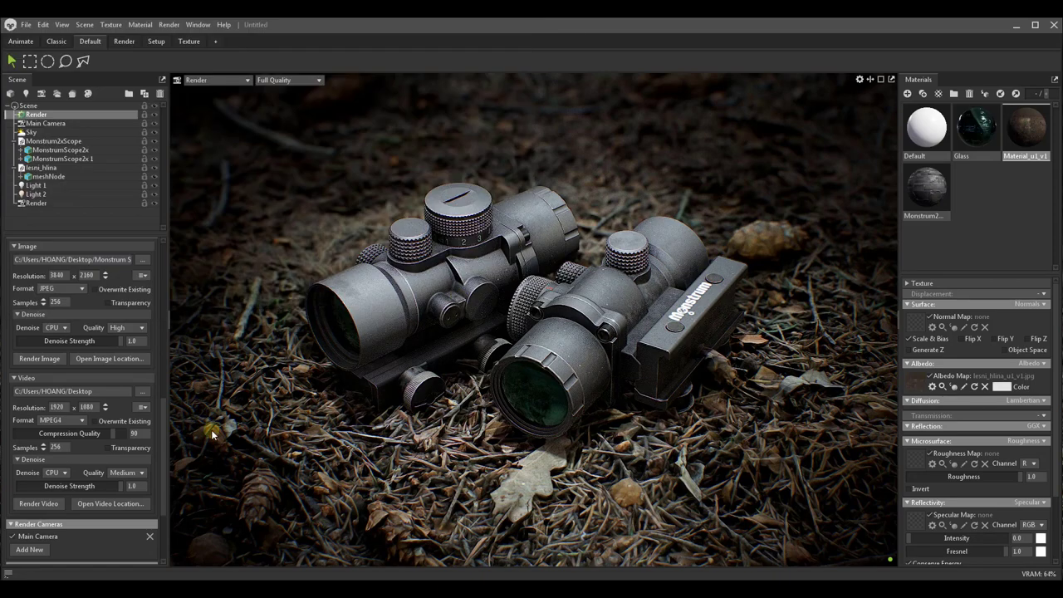
Step: Render the still image, then switch to the Animate workspace
left_click(54, 359)
left_click(62, 204)
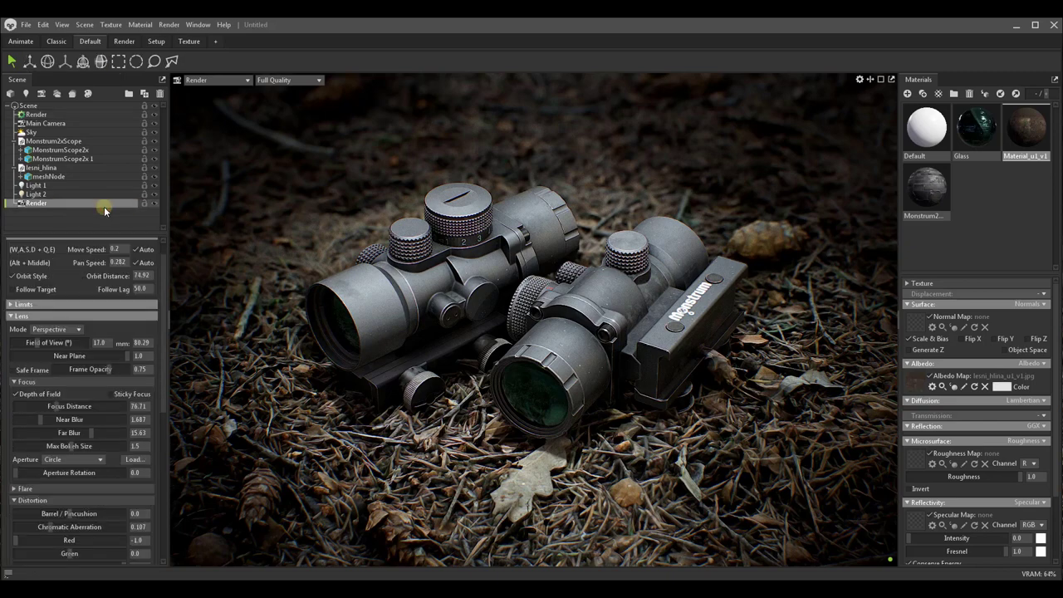
left_click(20, 42)
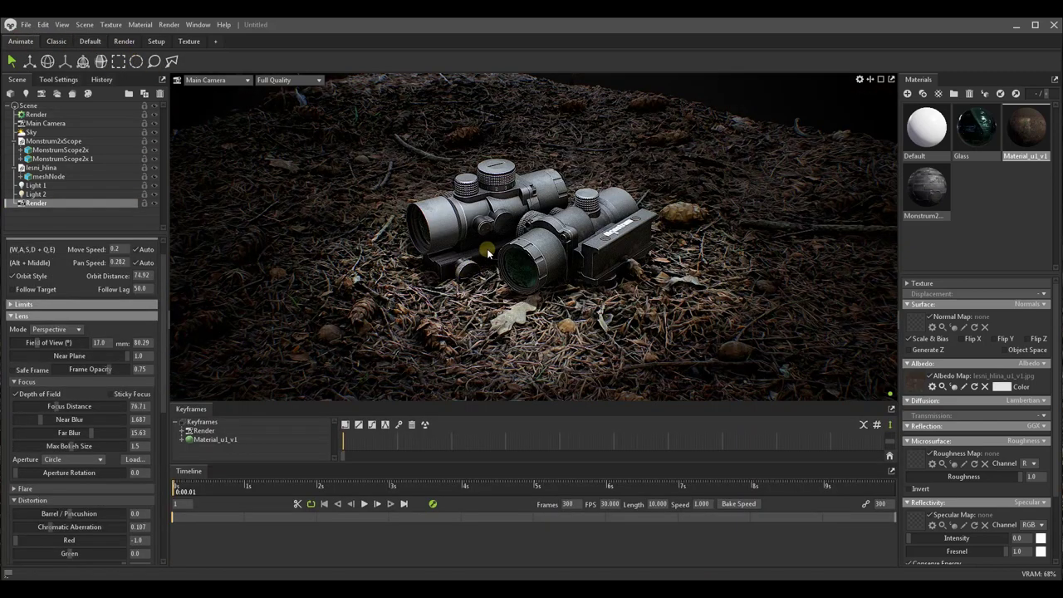
right_click_drag(486, 247, 495, 285)
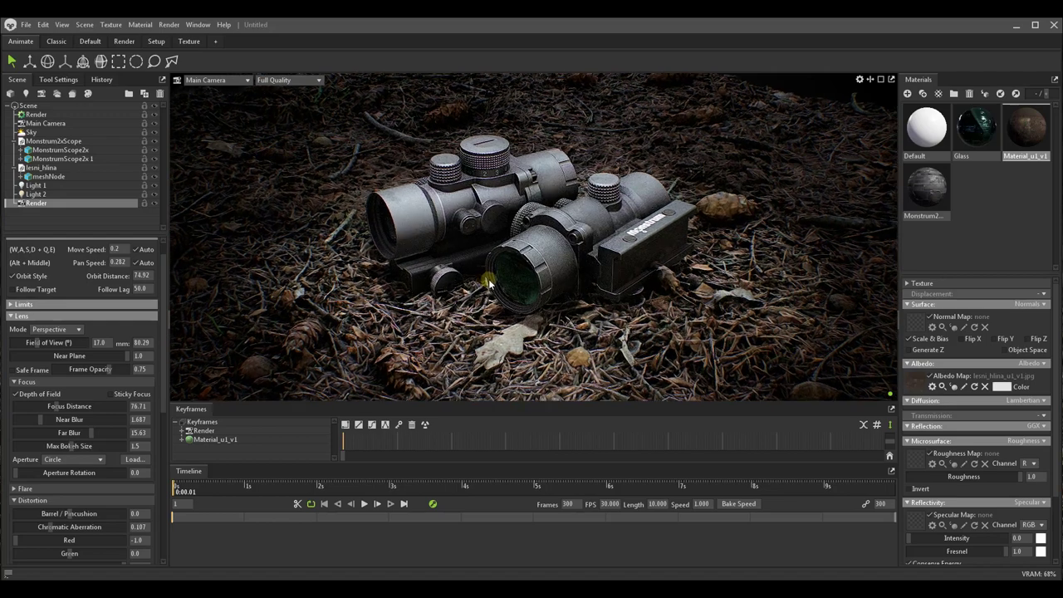
left_click_drag(495, 285, 453, 358)
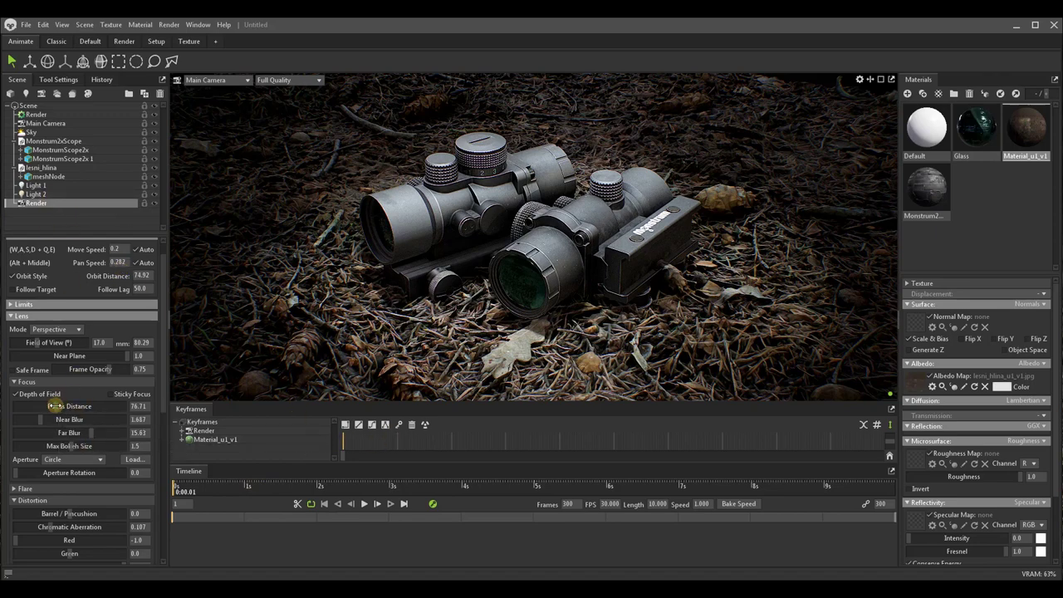
Step: View through the Render camera, set focus distance to 71.67, and scrub to about four seconds
left_click_drag(64, 407, 30, 406)
left_click(214, 79)
mouse_move(207, 91)
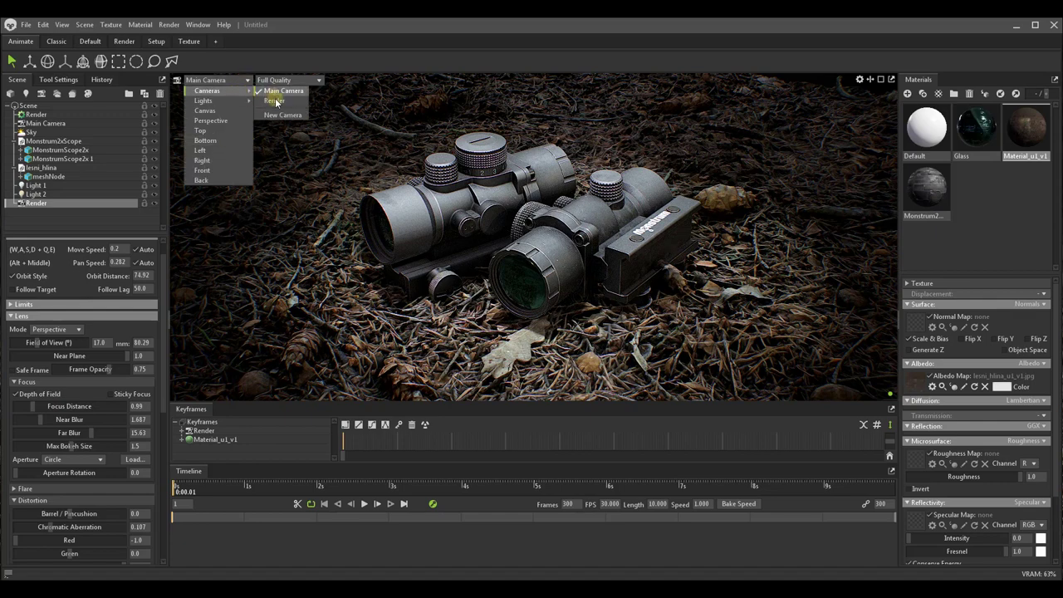
left_click(274, 89)
scroll(470, 249, "up", 4)
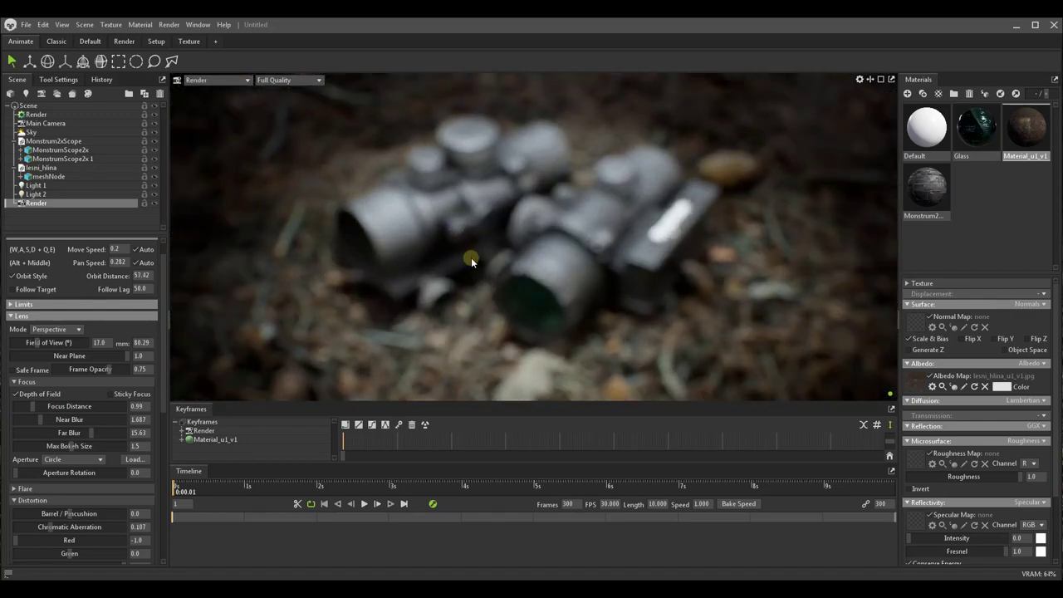
left_click_drag(46, 406, 53, 403)
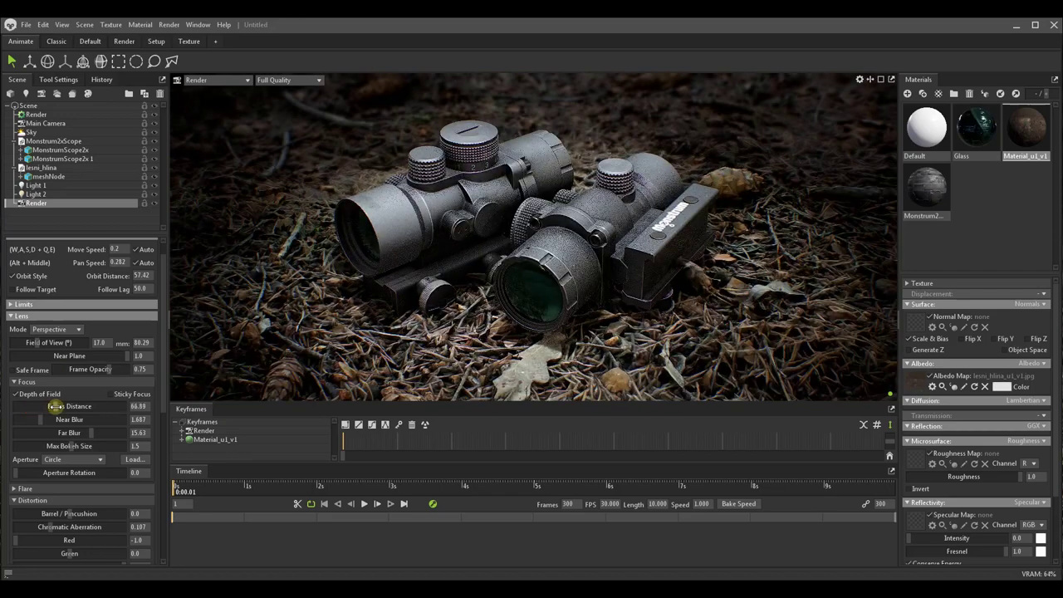
scroll(405, 332, "down", 2)
scroll(405, 330, "up", 1)
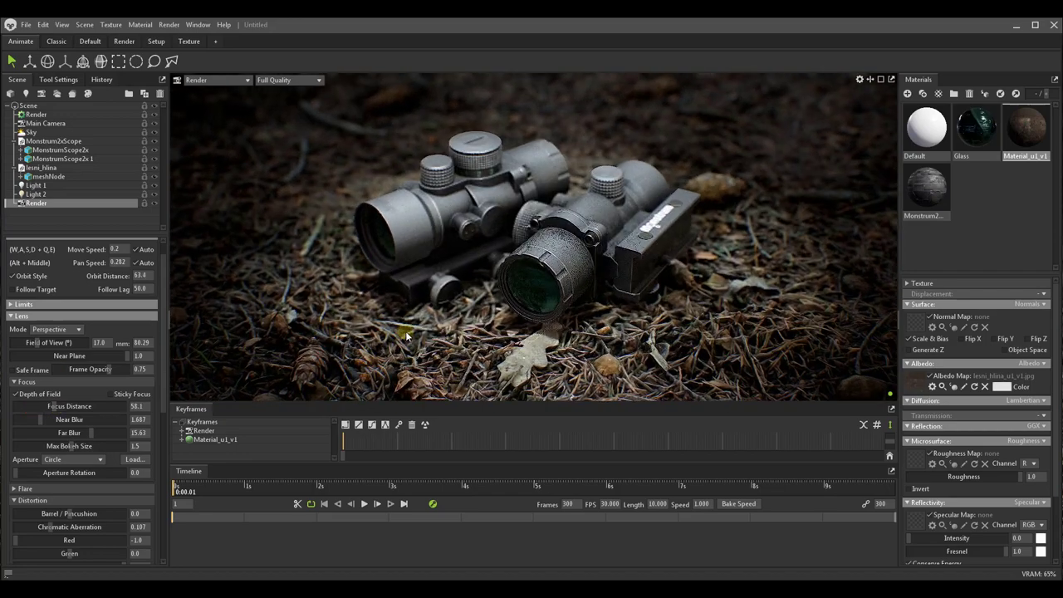
left_click_drag(53, 406, 55, 406)
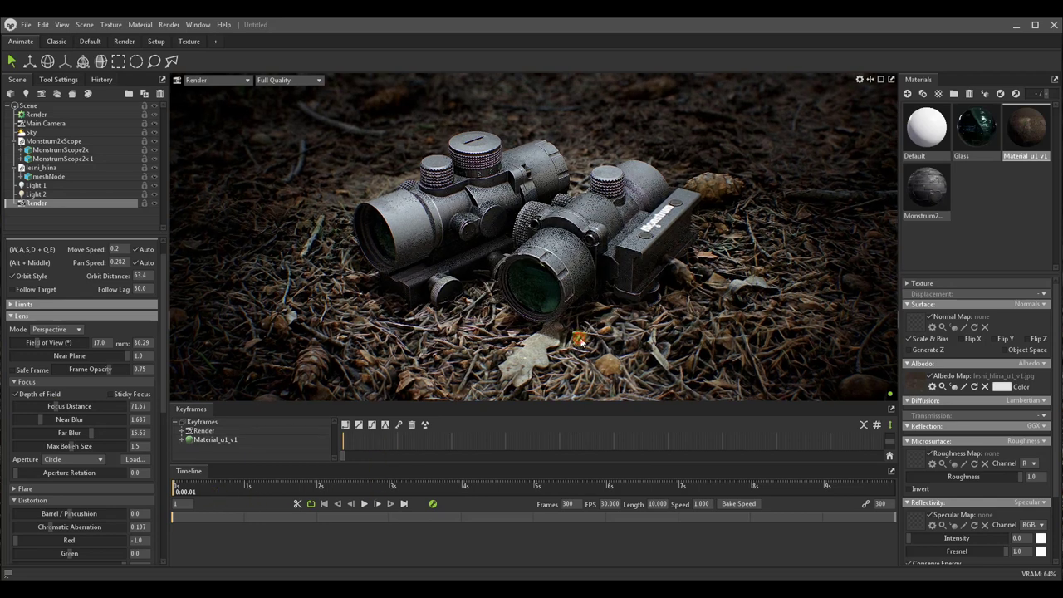
left_click_drag(176, 493, 521, 493)
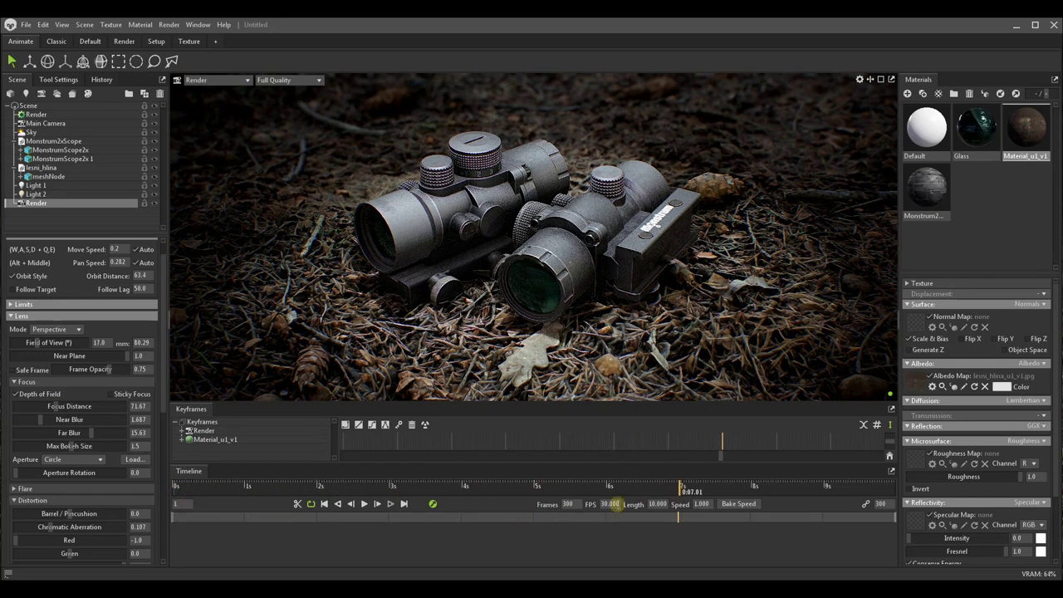
Step: Set the animation to 60 fps and 7 seconds, compressing existing keyframes to fit
type("60")
key("Return")
left_click(564, 339)
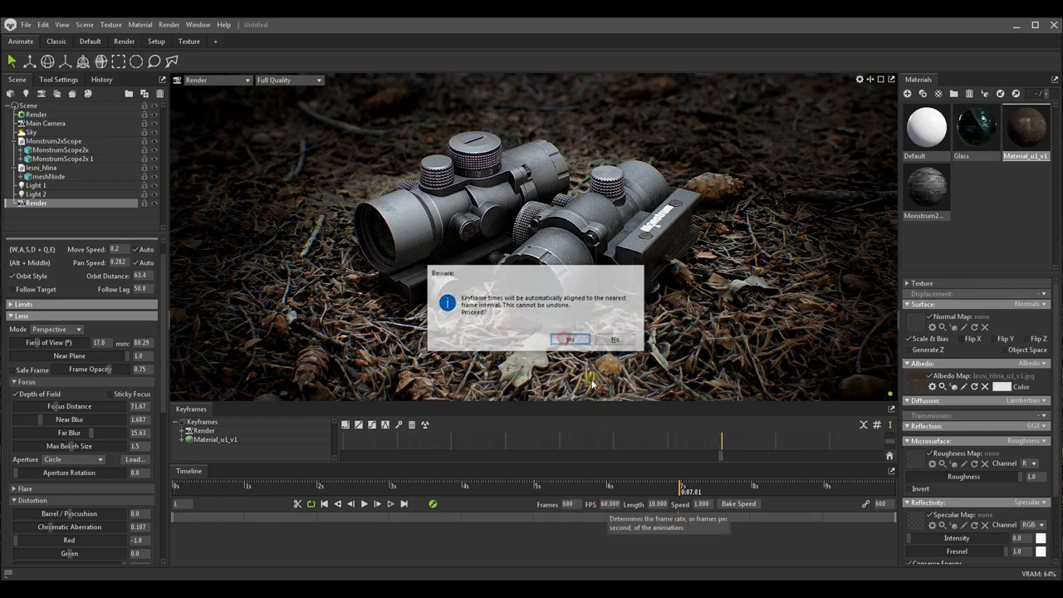
type("7")
key("Return")
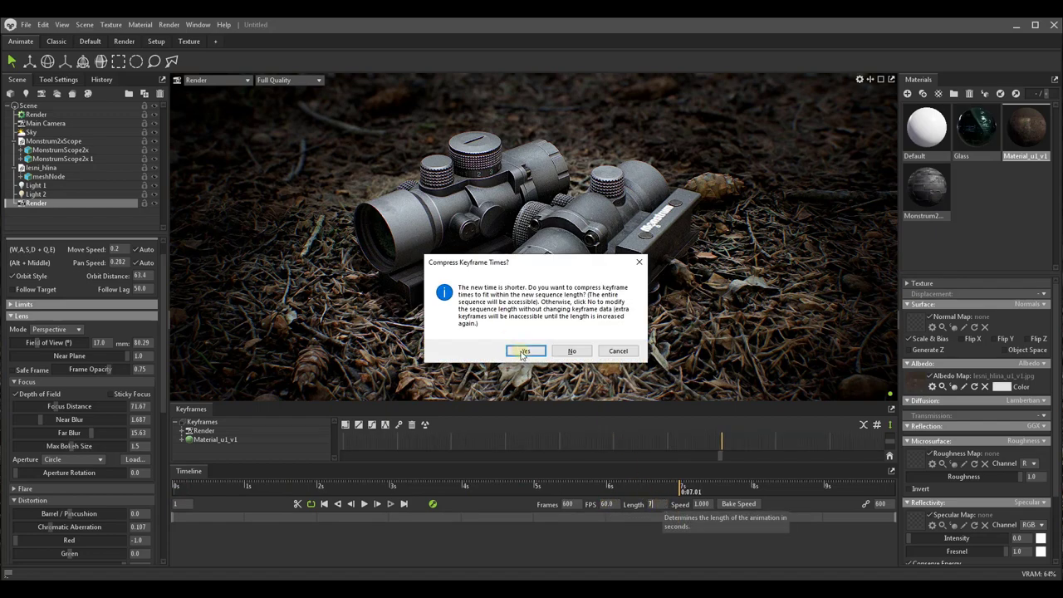
left_click(523, 351)
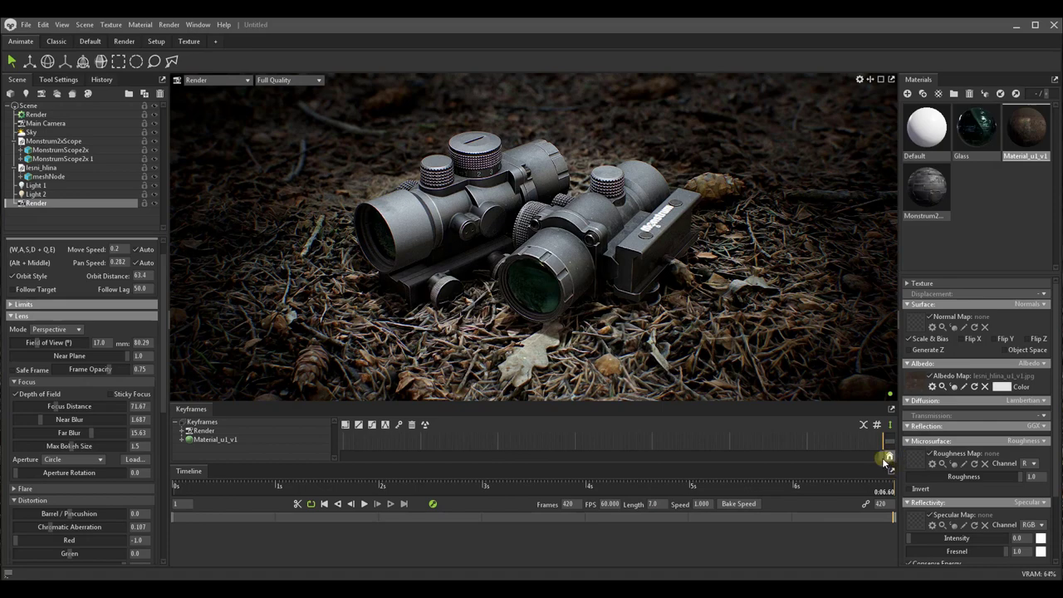
Step: Scrub and play back the Render camera's move around the two scopes
mouse_move(578, 285)
left_mouse_down()
mouse_move(518, 280)
mouse_move(429, 351)
left_mouse_up()
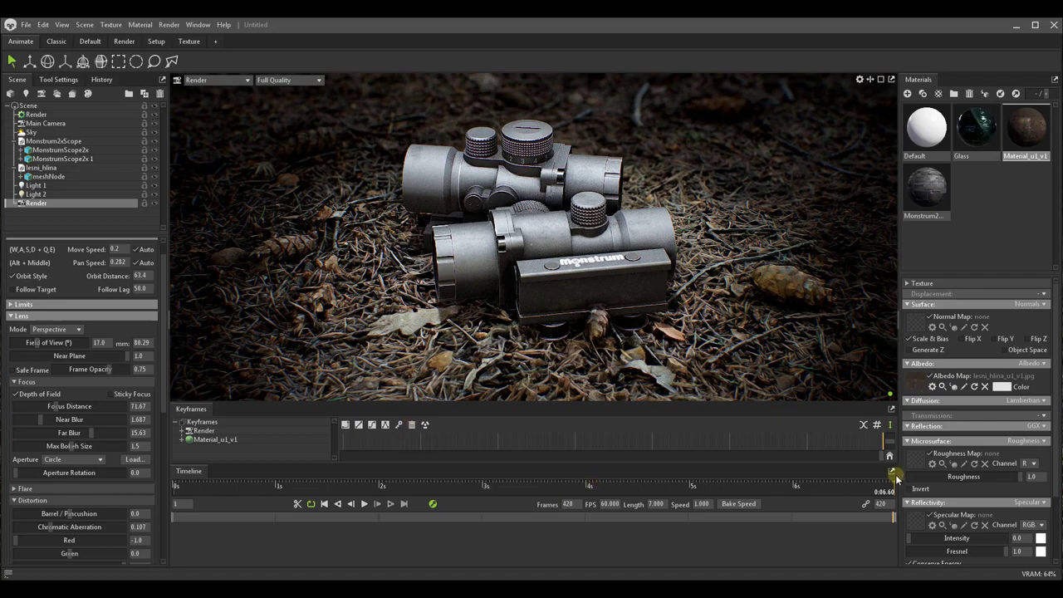
mouse_move(863, 458)
left_mouse_down()
mouse_move(877, 434)
mouse_move(342, 440)
left_mouse_up()
left_click(363, 503)
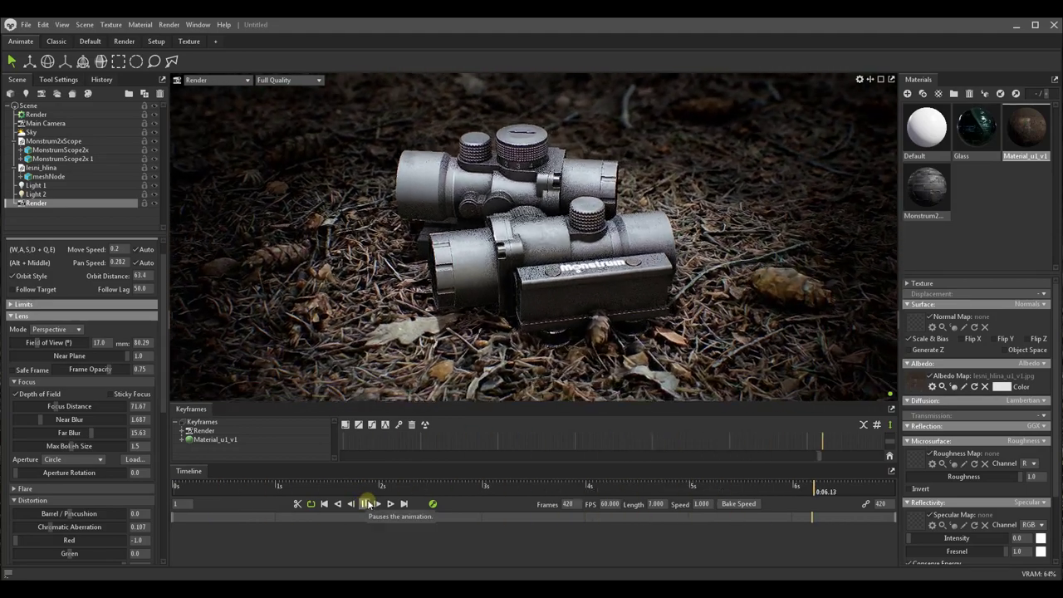
left_click(367, 503)
Step: Rewind to the first frame and select both Monstrum scopes
left_click_drag(846, 459, 363, 453)
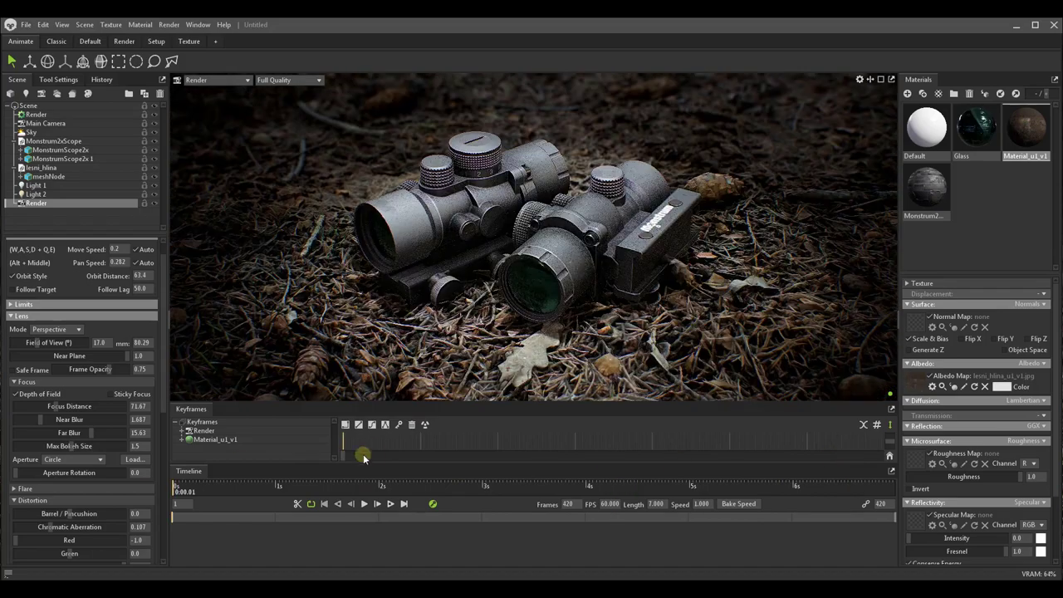
left_click(483, 232)
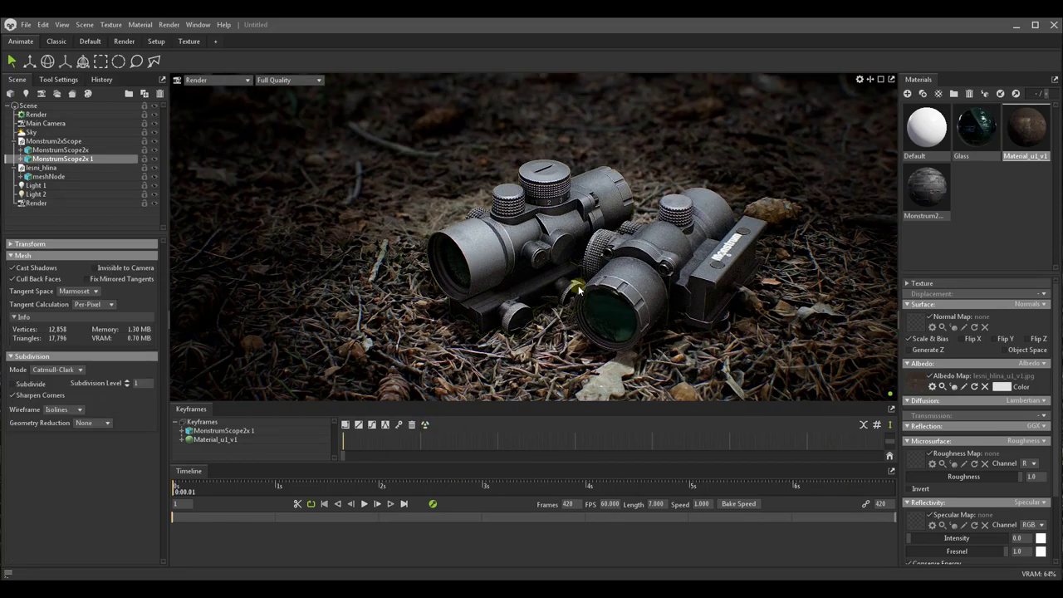
left_click(618, 270)
mouse_move(618, 270)
left_mouse_down()
mouse_move(507, 303)
mouse_move(546, 307)
left_mouse_up()
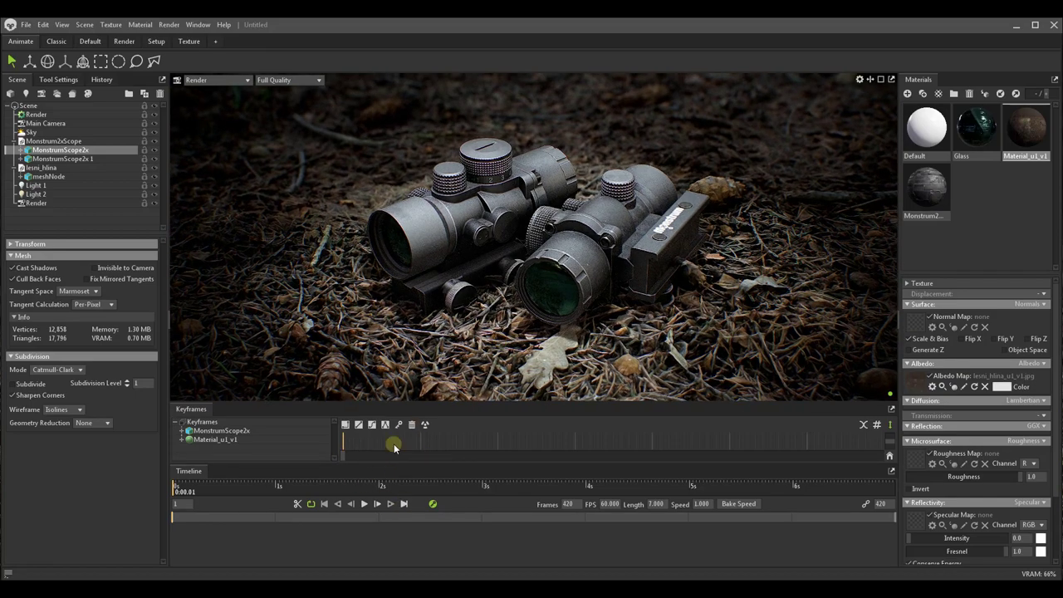
Step: At the end frame, orbit to a new closing angle and drag the last keyframe earlier
left_click_drag(393, 443, 884, 443)
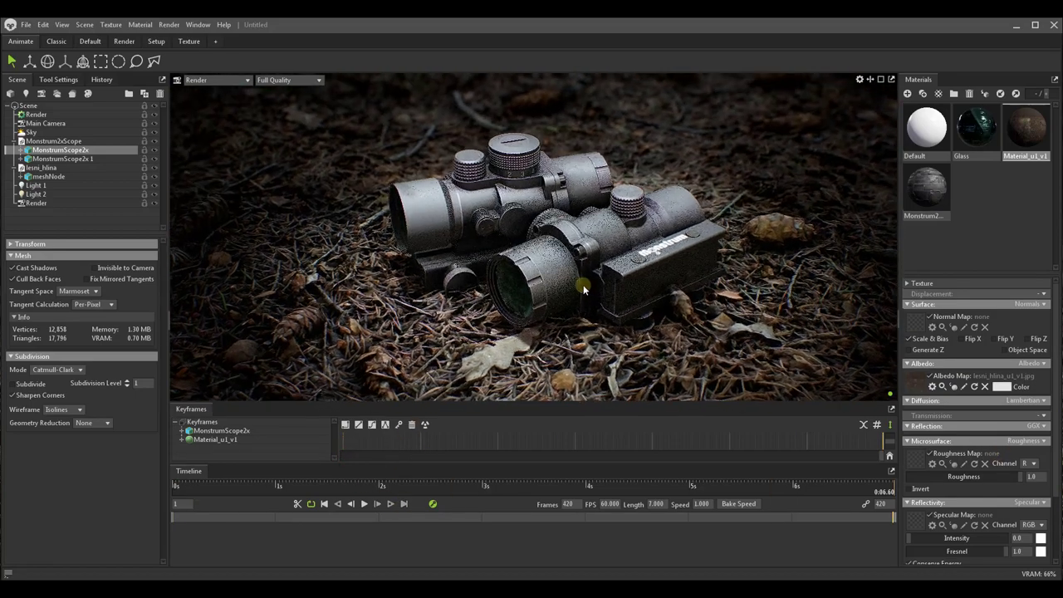
left_click_drag(583, 288, 469, 281)
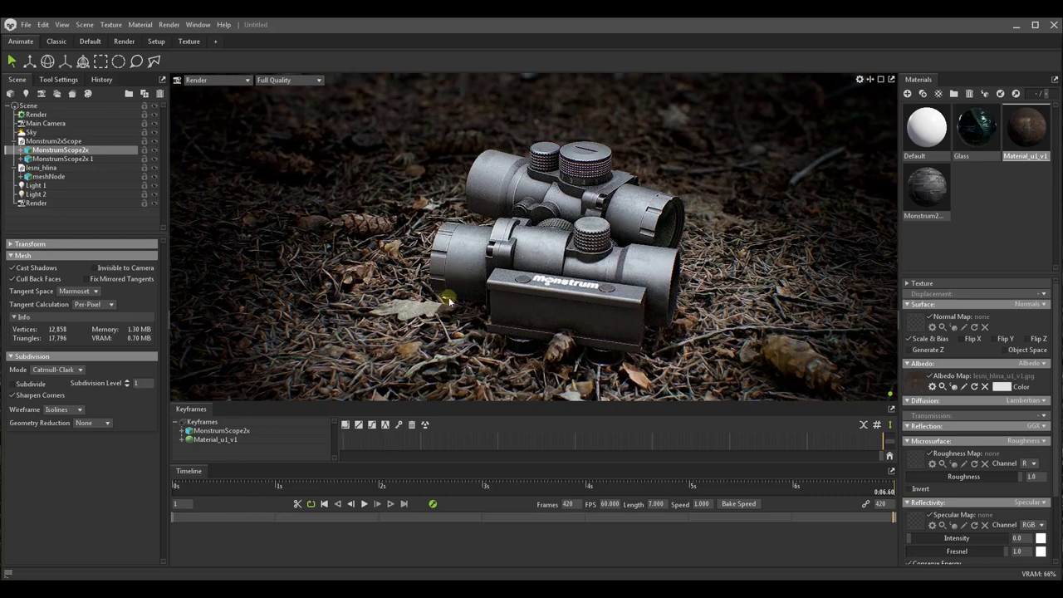
left_click(399, 425)
left_click_drag(891, 457, 382, 434)
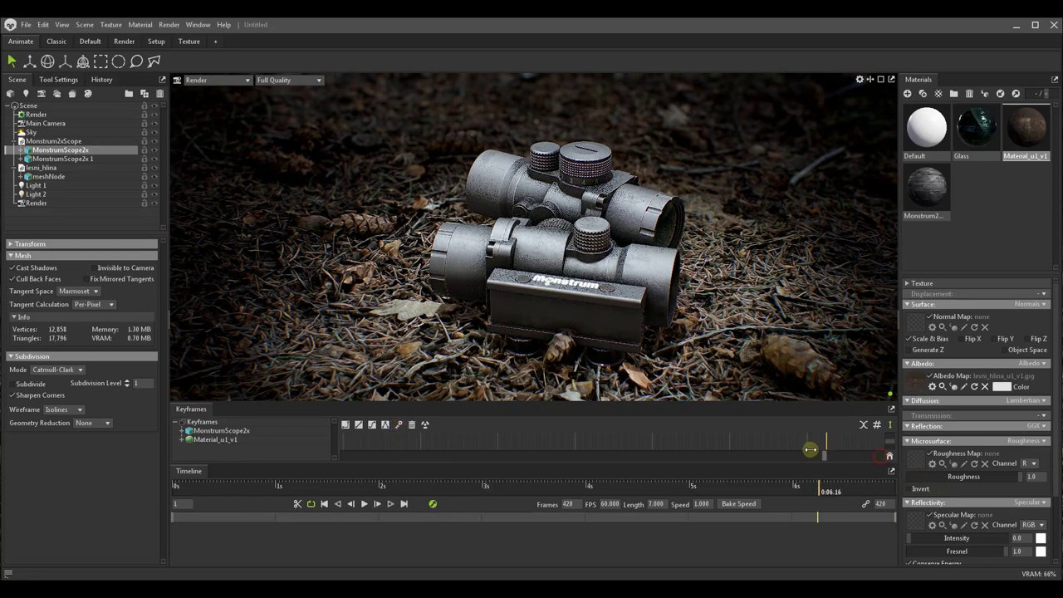
left_click_drag(861, 317, 581, 314)
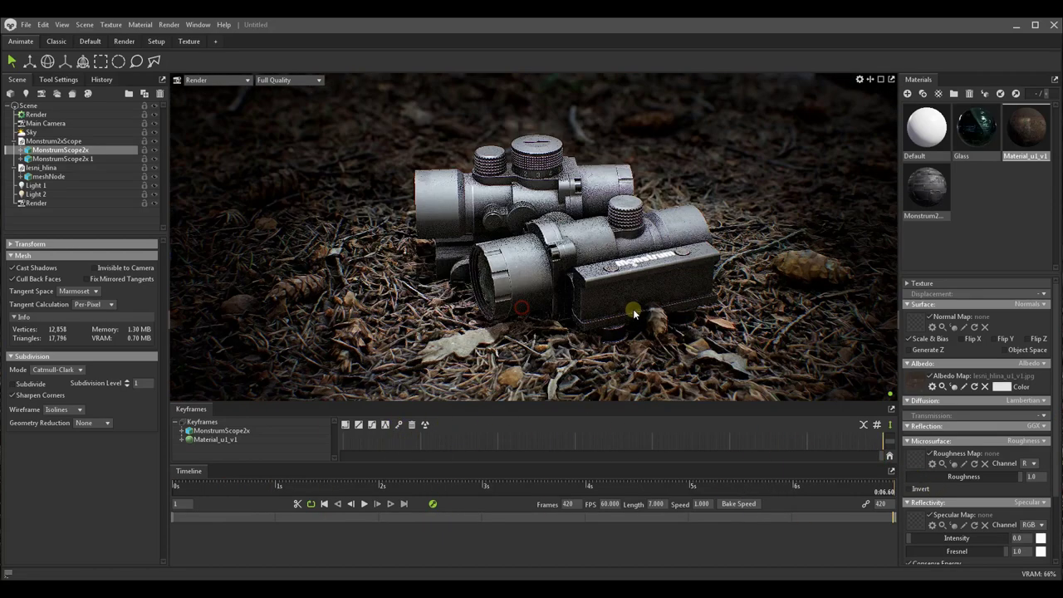
Step: Clear the Render camera's keyframes, key a new end view, and play it back
left_click(38, 202)
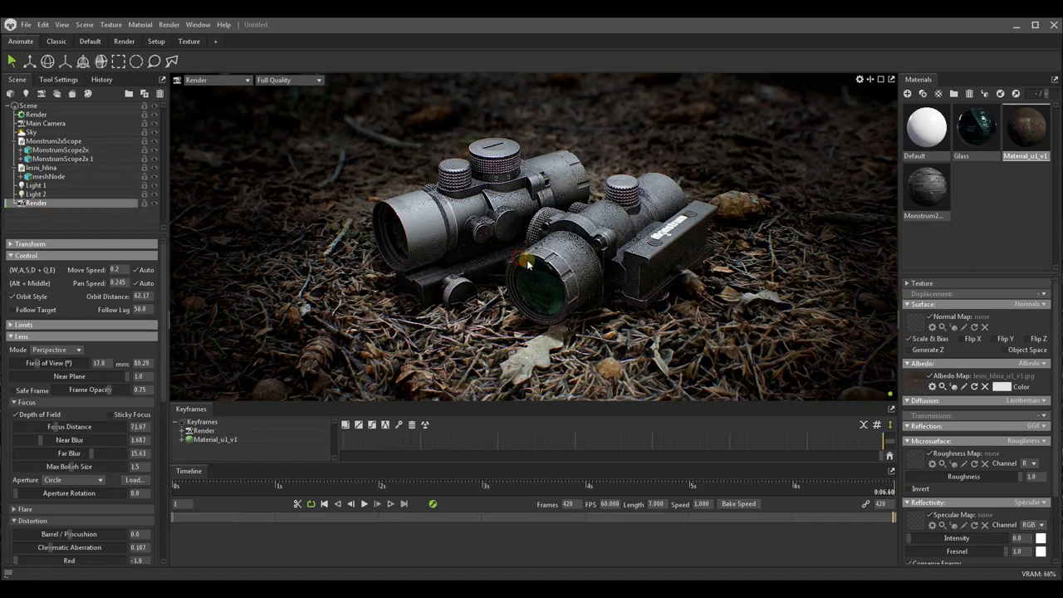
left_click(424, 424)
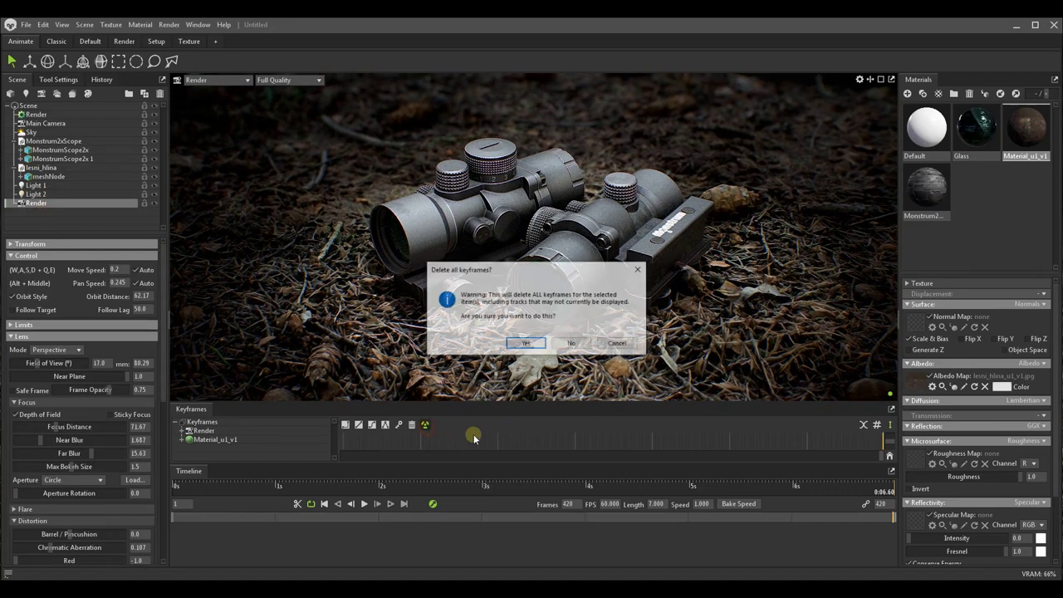
left_click(520, 344)
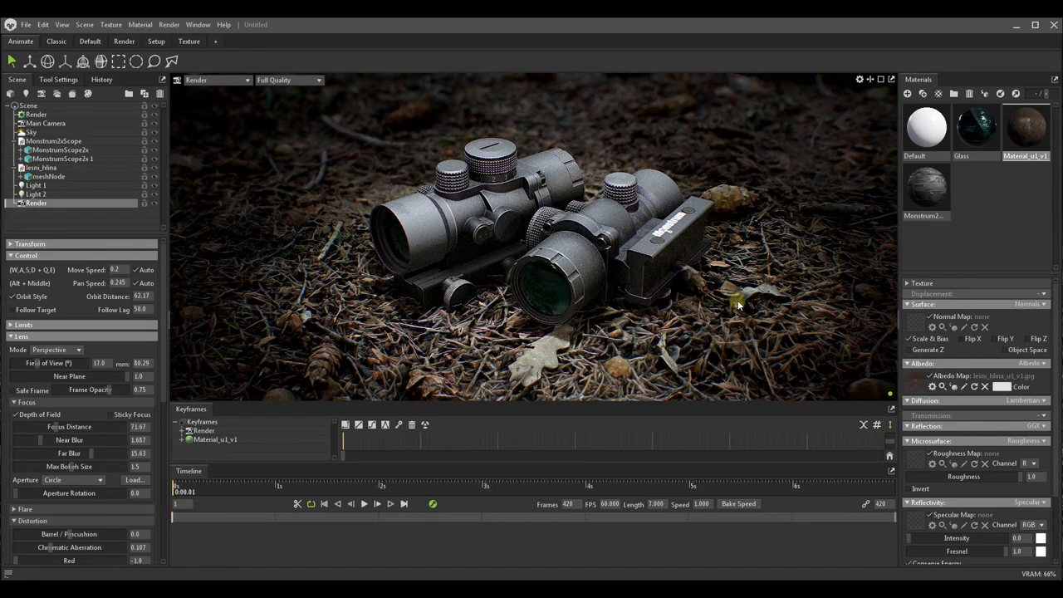
key("Home")
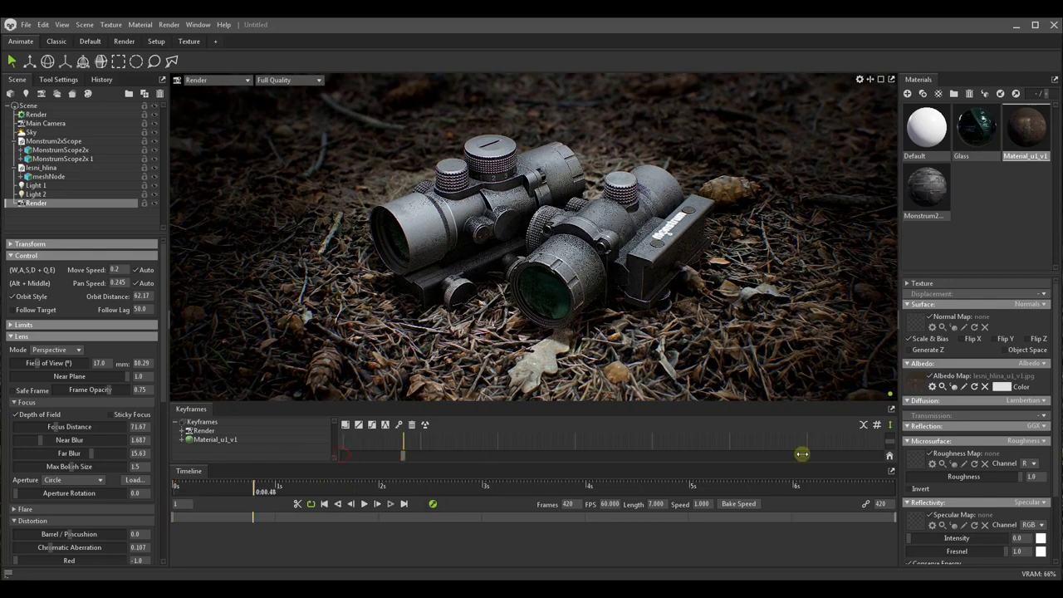
key("End")
left_click_drag(594, 298, 497, 297)
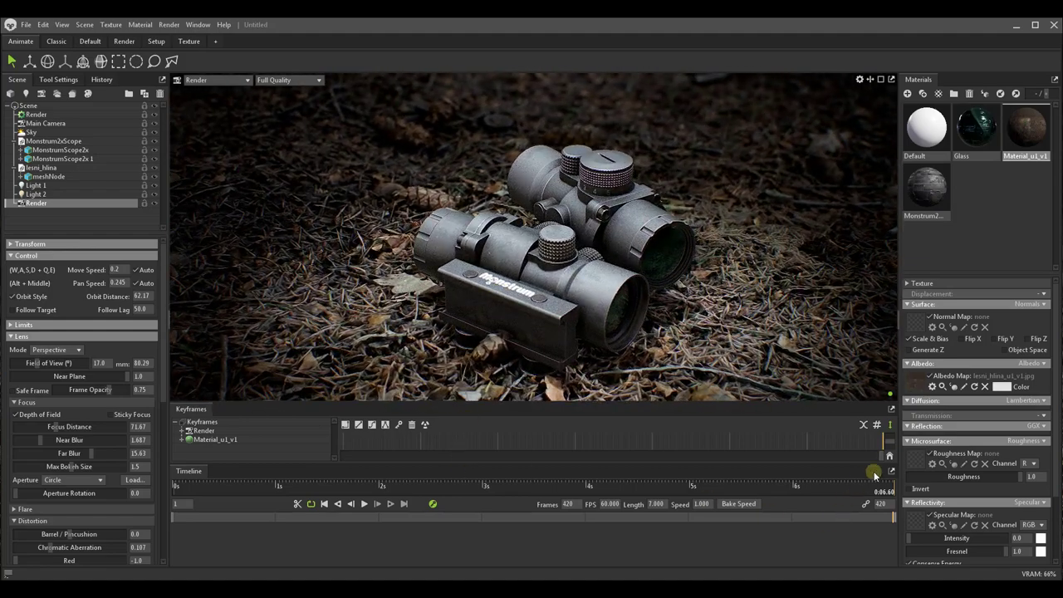
left_click_drag(868, 452, 290, 436)
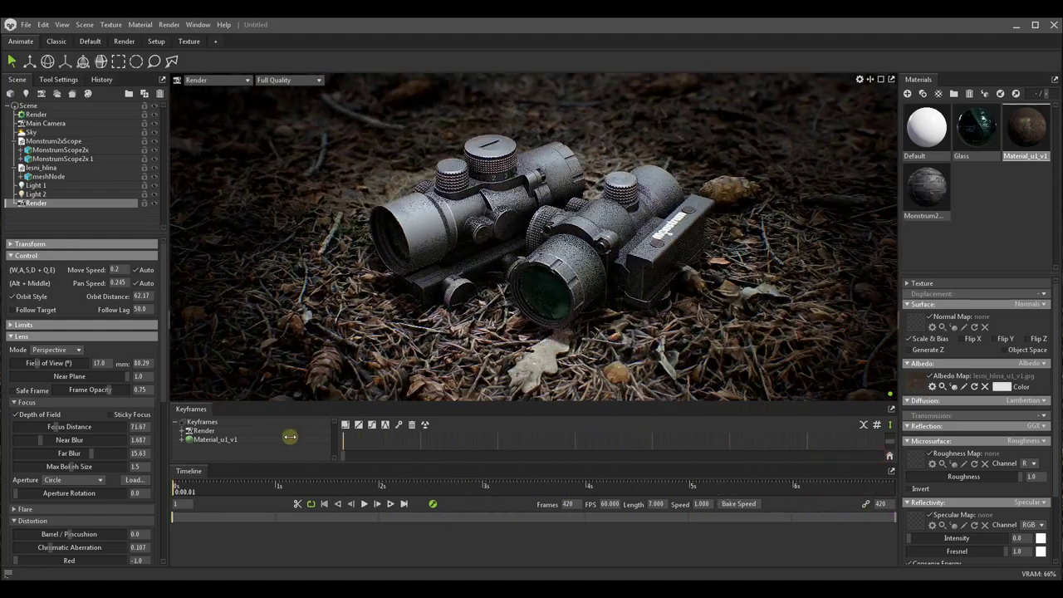
left_click(369, 504)
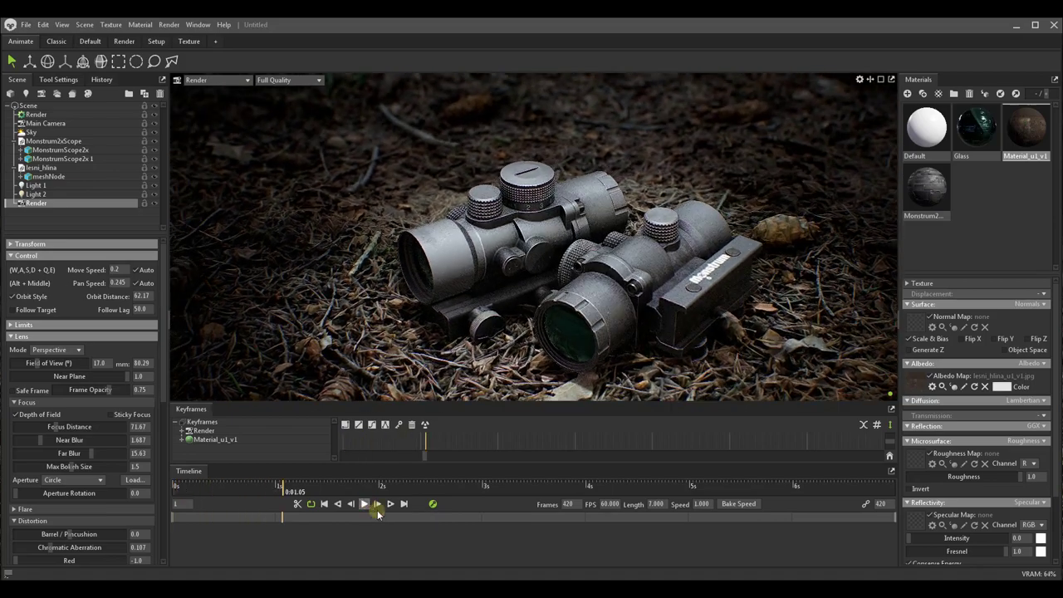
Step: Delete all keyframes again and orbit the Render camera to a new starting view
left_click(425, 424)
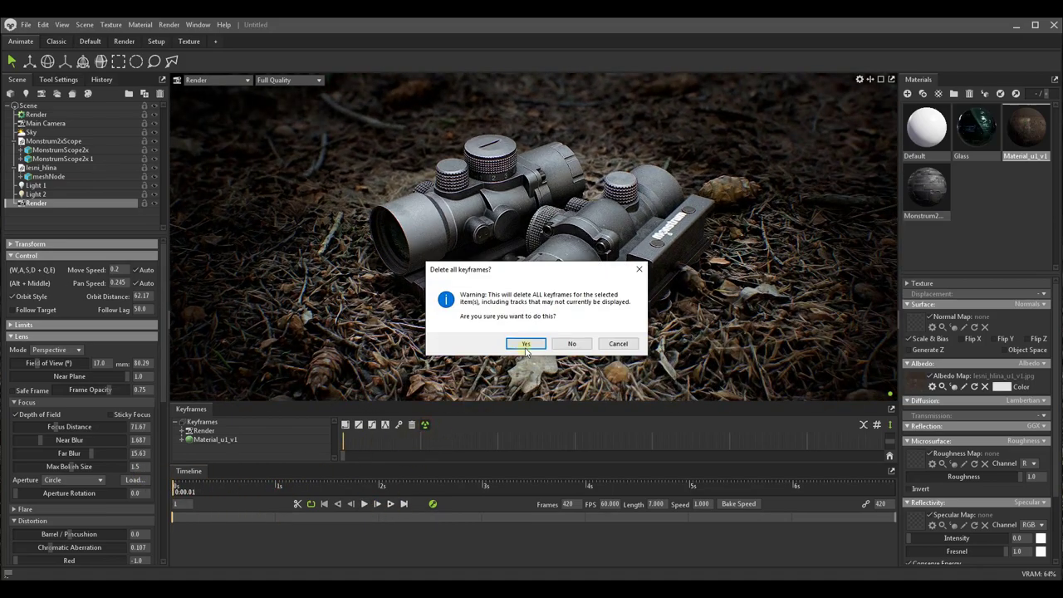
left_click(526, 347)
left_click(495, 219)
left_click_drag(494, 218, 475, 377)
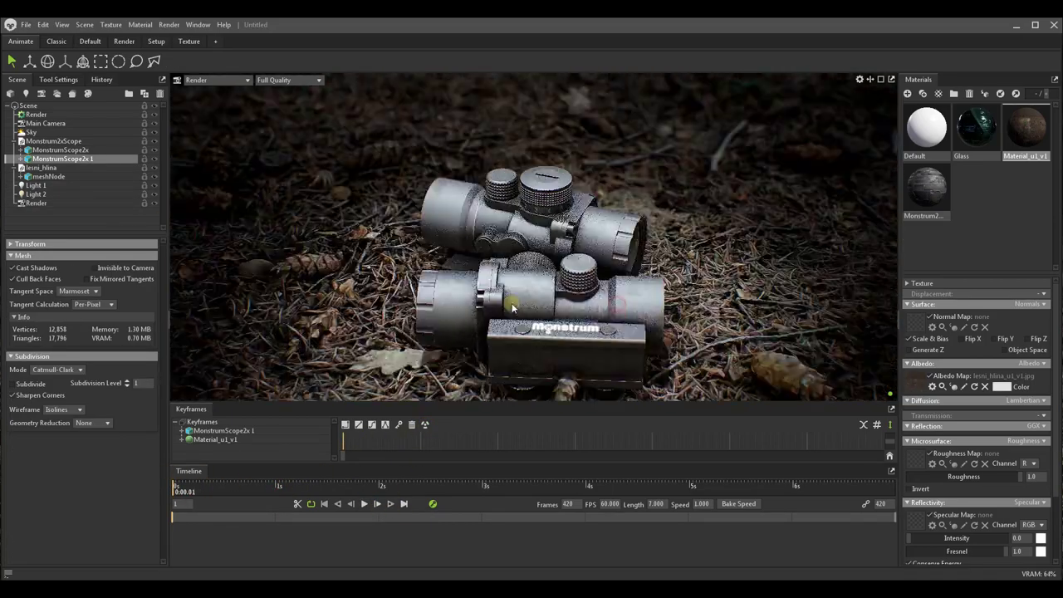
left_click(36, 202)
left_click_drag(645, 326, 587, 301)
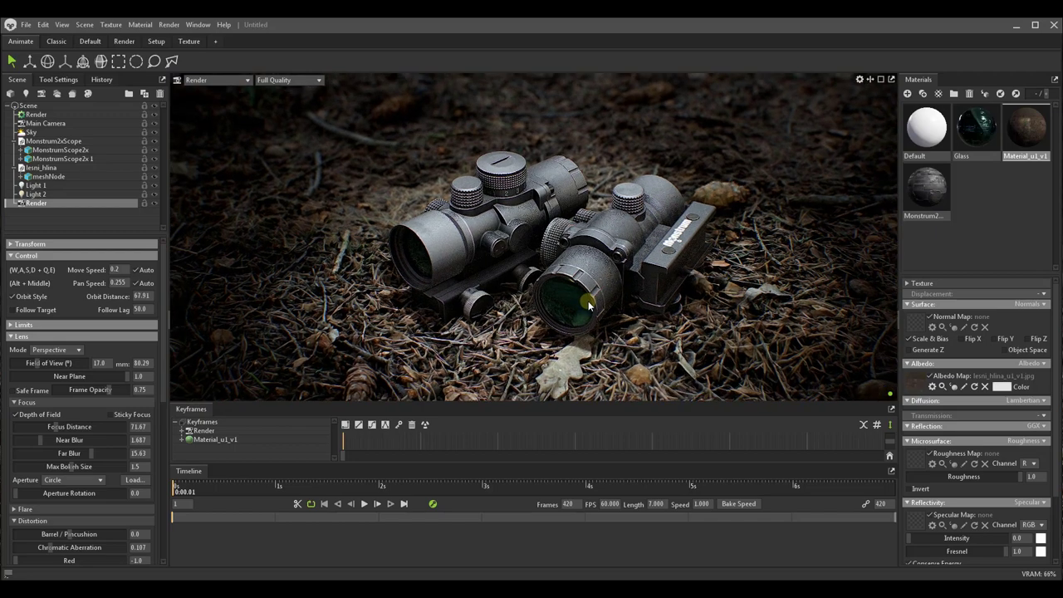
Step: Key a new ending view at the end frame and preview the rebuilt orbit
left_click(402, 503)
left_click(357, 445)
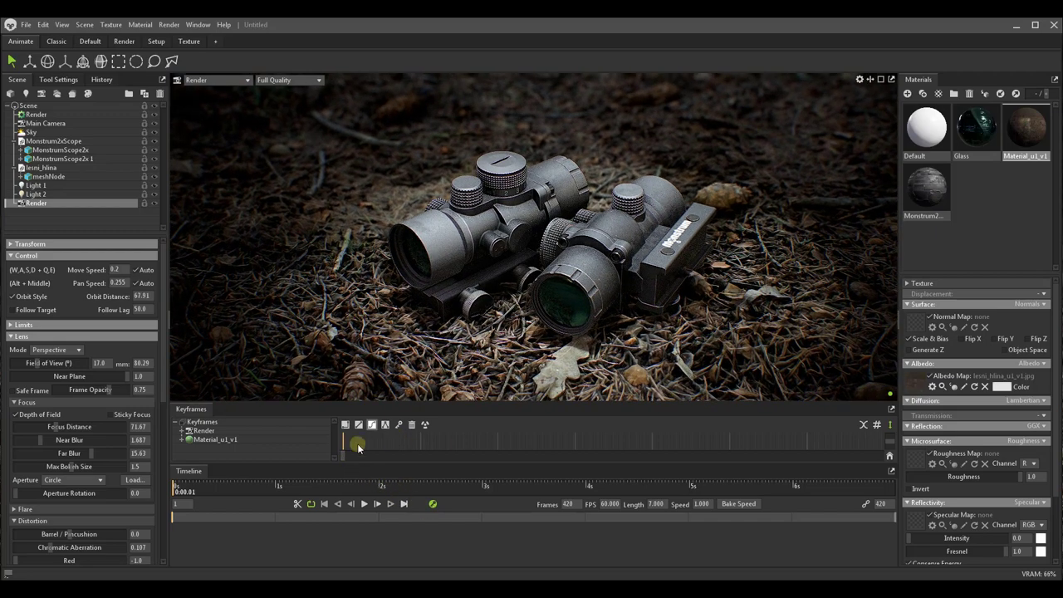
left_click_drag(608, 271, 427, 261)
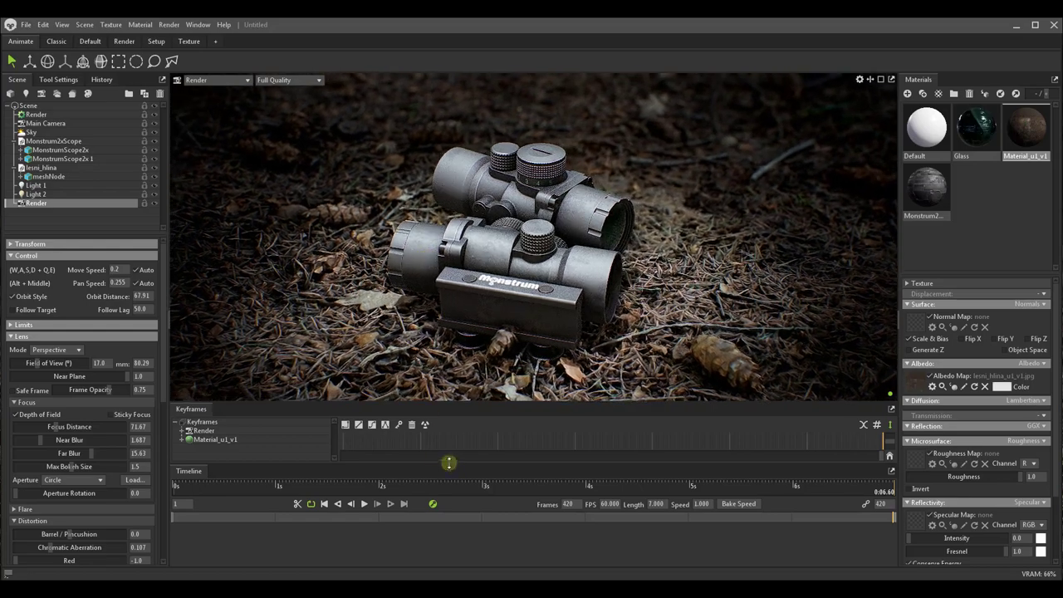
mouse_move(880, 461)
left_mouse_down()
mouse_move(379, 436)
mouse_move(351, 447)
left_mouse_up()
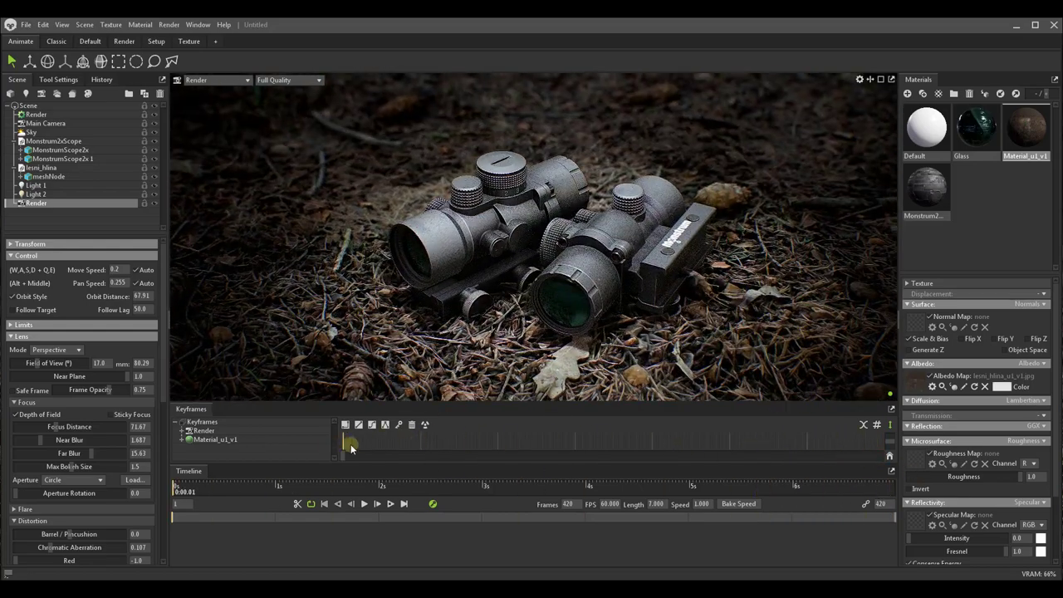
left_click(362, 504)
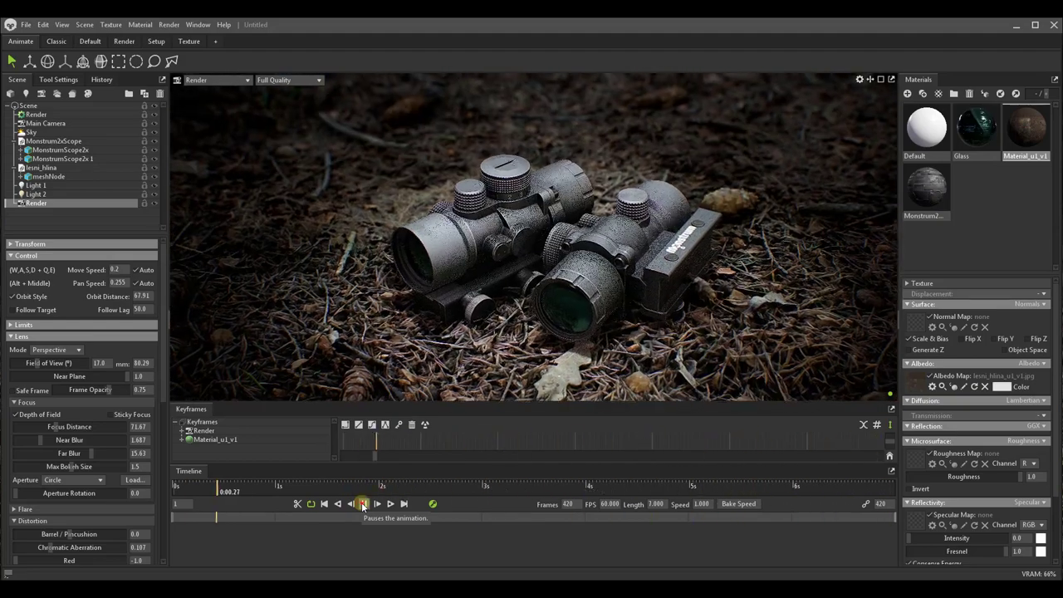
left_click(362, 504)
Step: Clear all existing keyframes from the Render camera at the first frame
key("Delete")
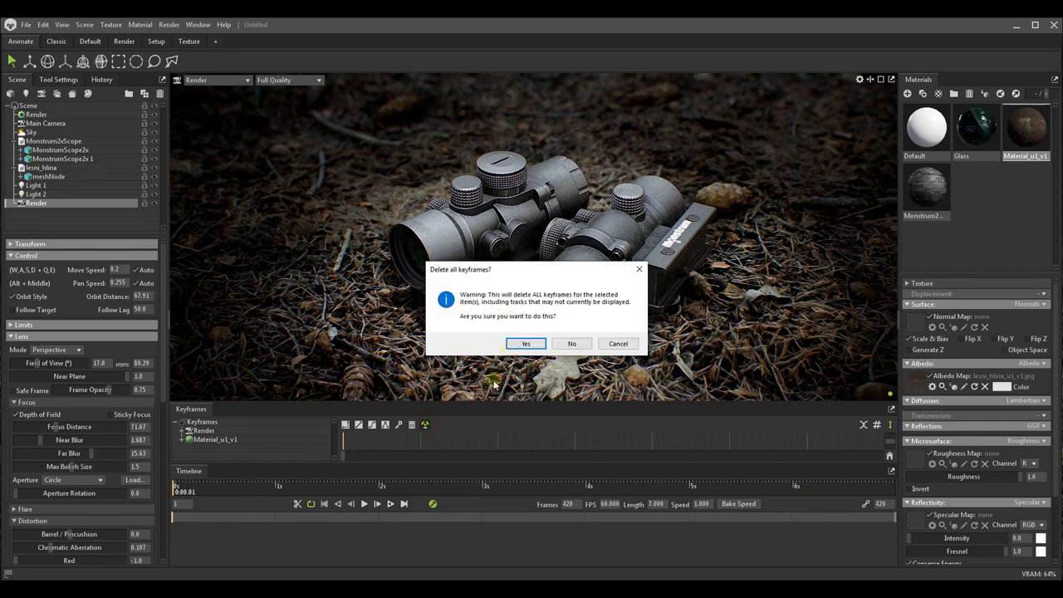
key("Return")
left_click_drag(371, 455, 327, 456)
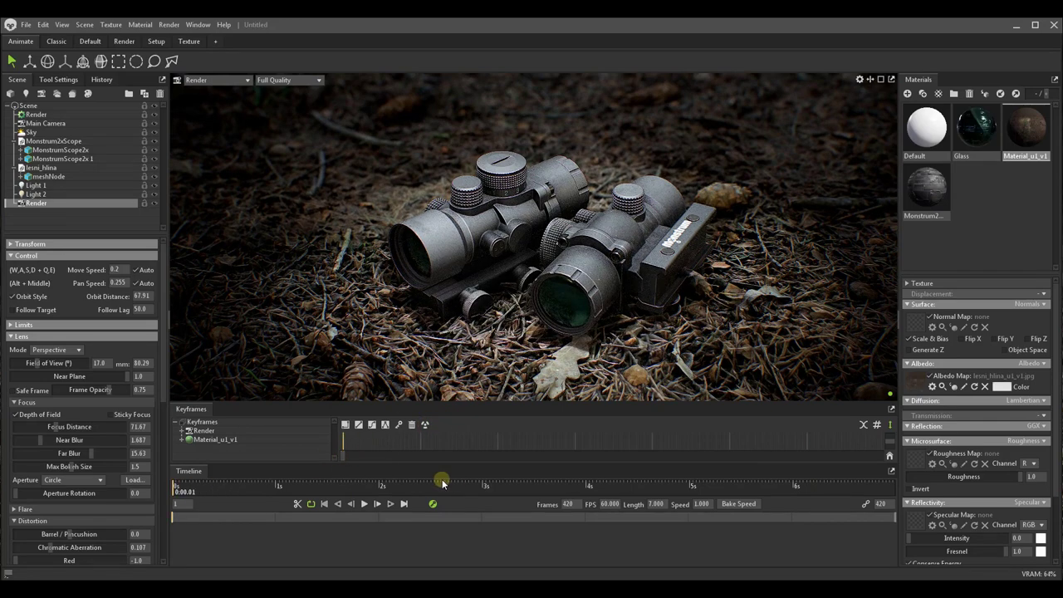
left_click(495, 242)
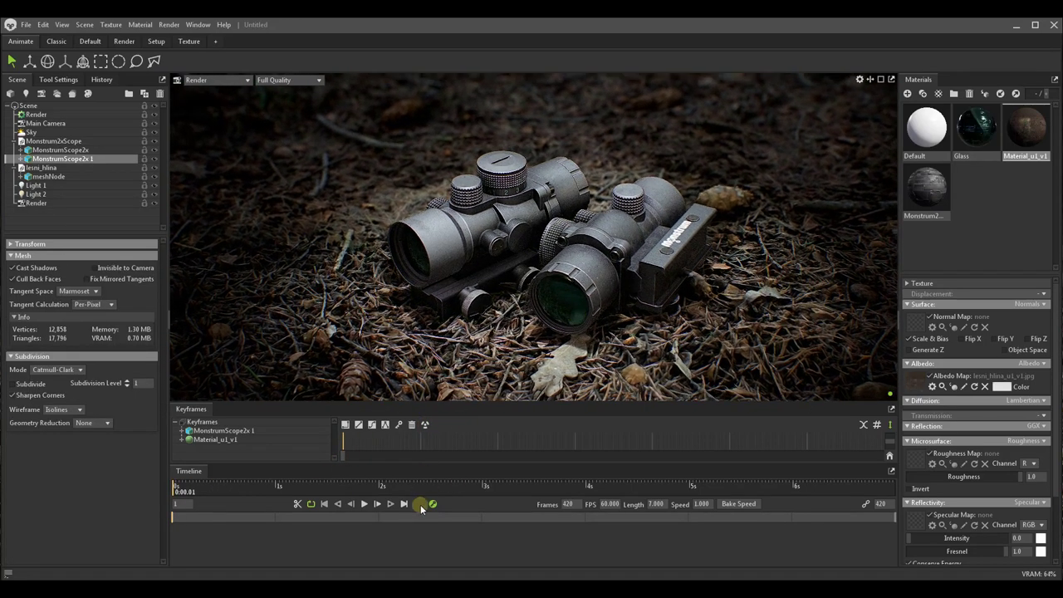
left_click(13, 203)
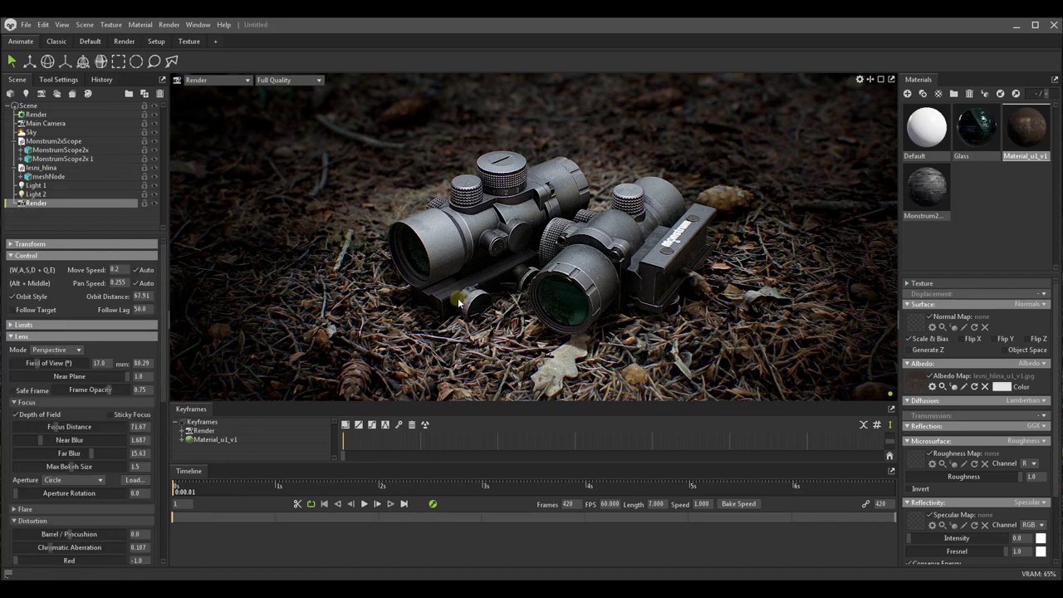
left_click(412, 424)
left_click(523, 347)
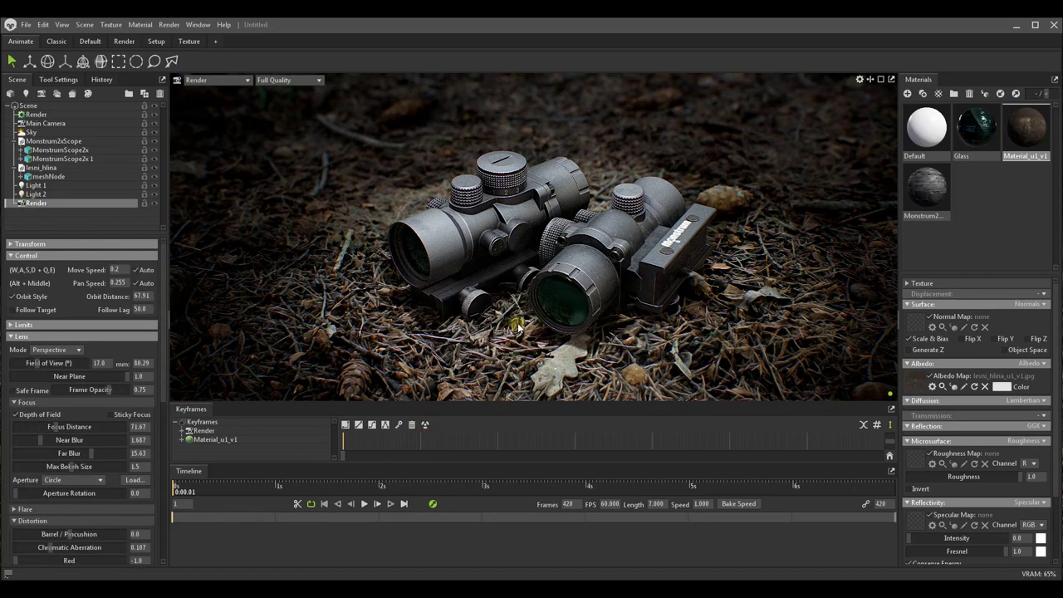
Step: Expand the Render camera's transform tracks and enlarge the keyframe area
left_click(193, 431)
left_click(322, 451)
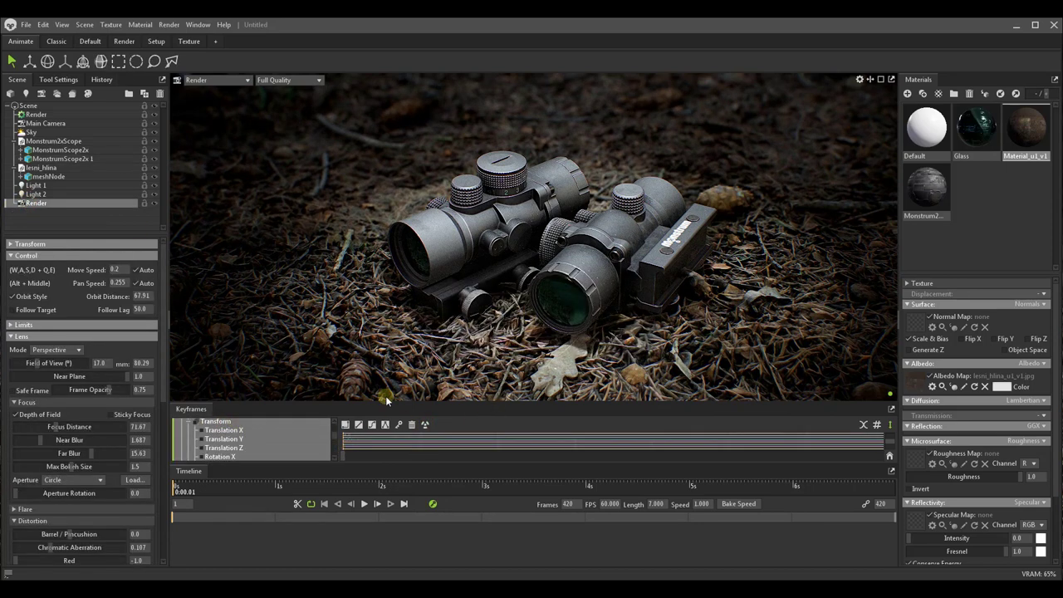
left_click_drag(388, 401, 393, 323)
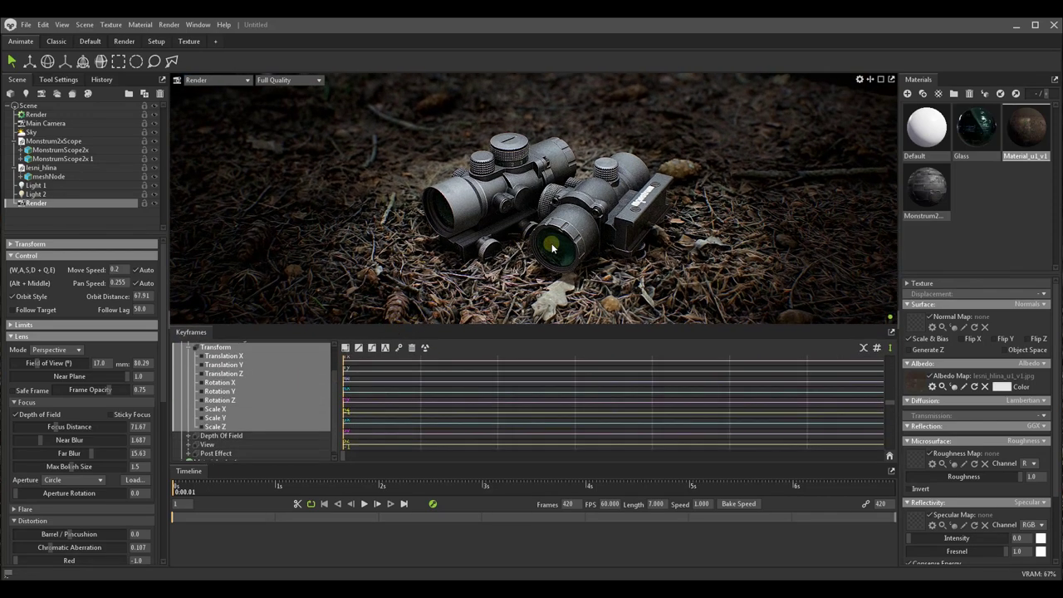
left_click(504, 346)
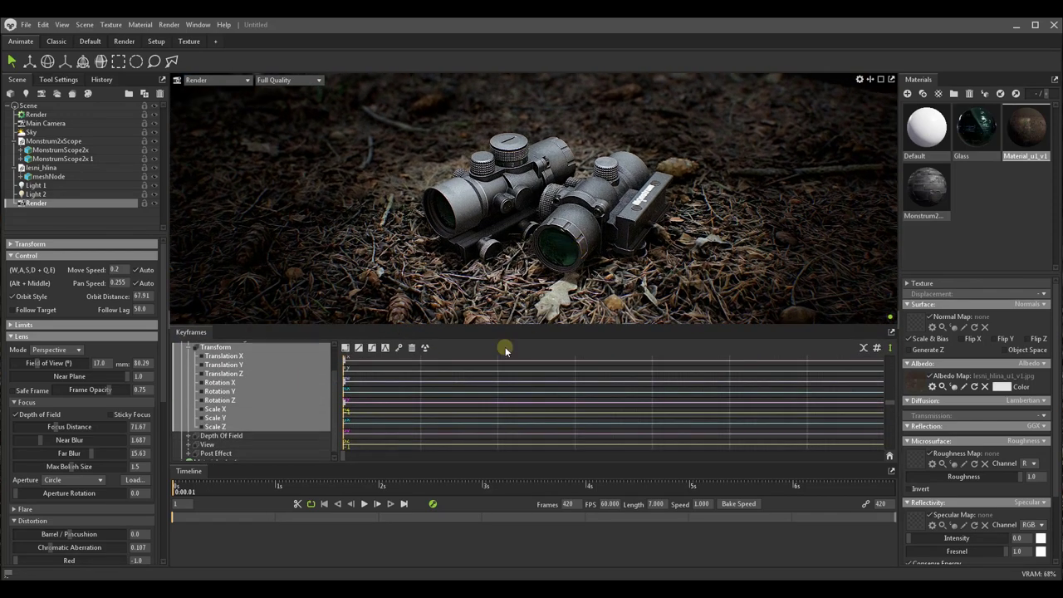
Step: Orbit the camera at 0:06.60 to key the end view, then preview the playback
left_click_drag(345, 458, 897, 456)
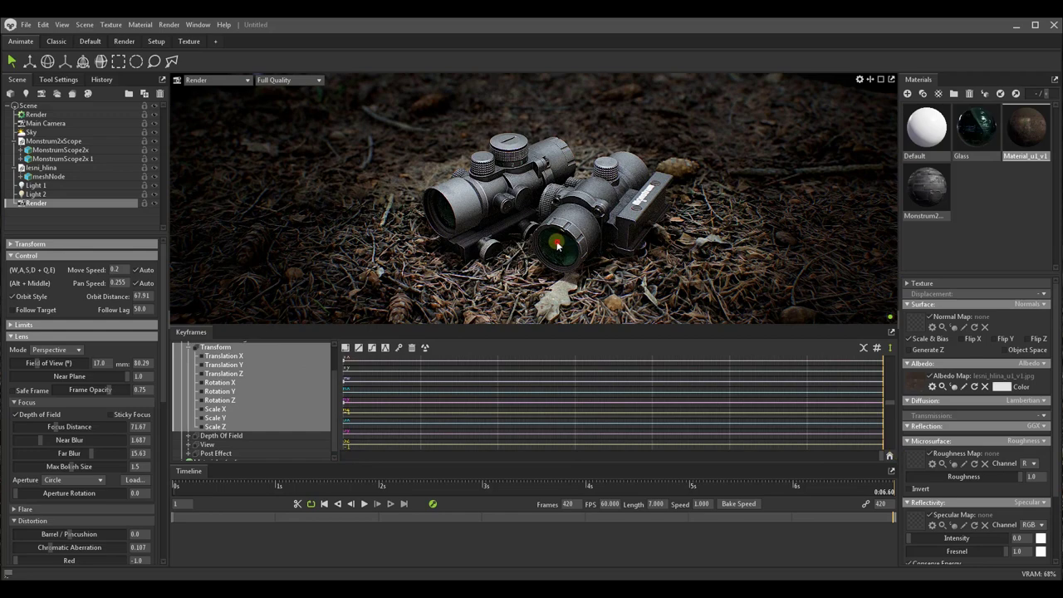
left_click_drag(556, 243, 452, 244)
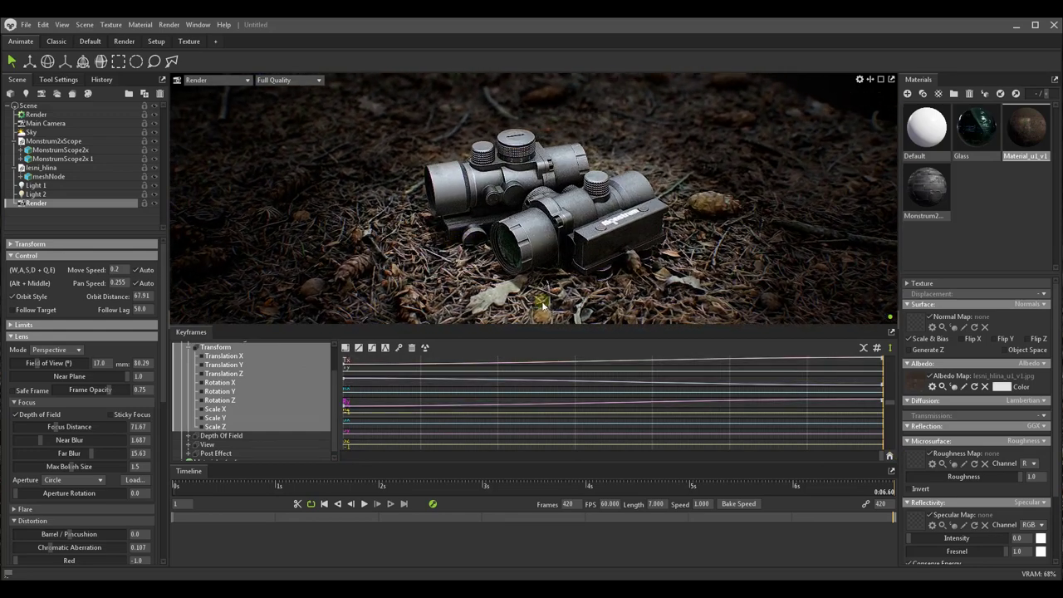
left_click_drag(882, 461, 347, 458)
left_click(364, 503)
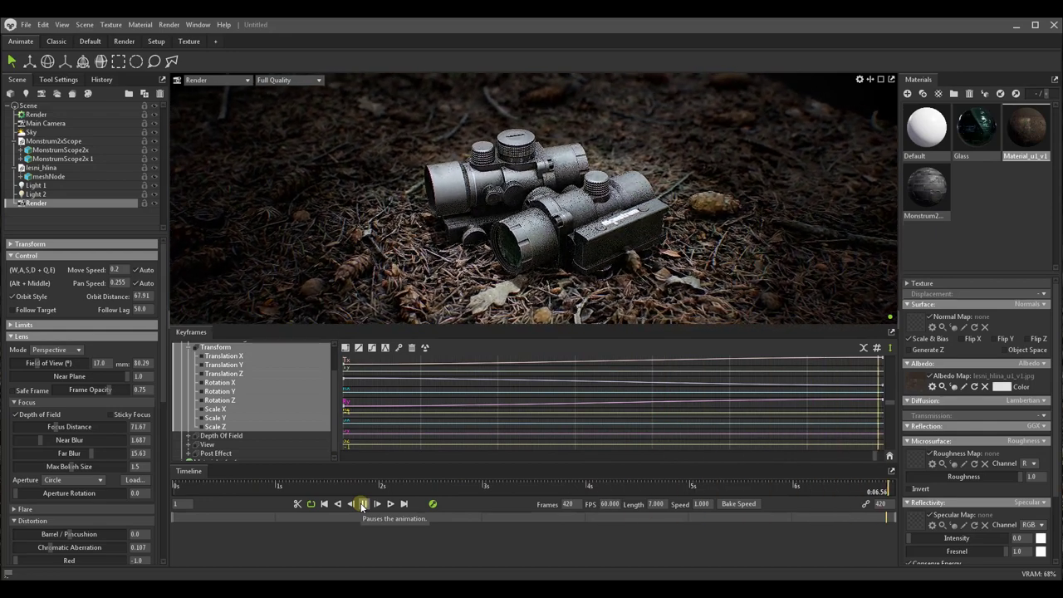
left_click(362, 505)
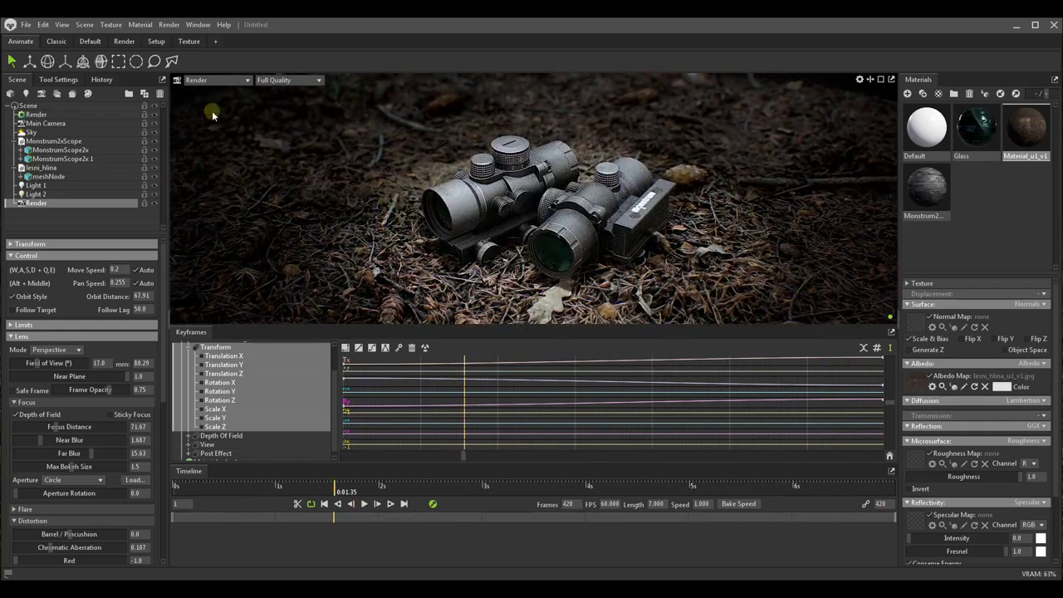
Step: Switch among the Render, Default and Animate layouts and preview the camera at 0:05.12
left_click(135, 41)
left_click(81, 40)
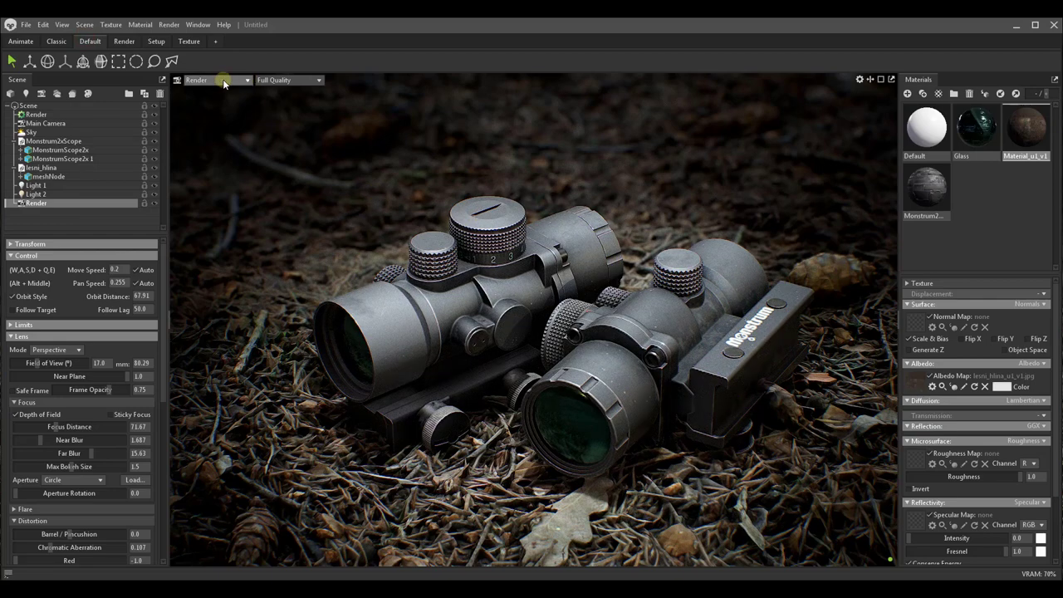
left_click(31, 40)
mouse_move(470, 455)
left_mouse_down()
mouse_move(806, 467)
mouse_move(328, 465)
left_mouse_up()
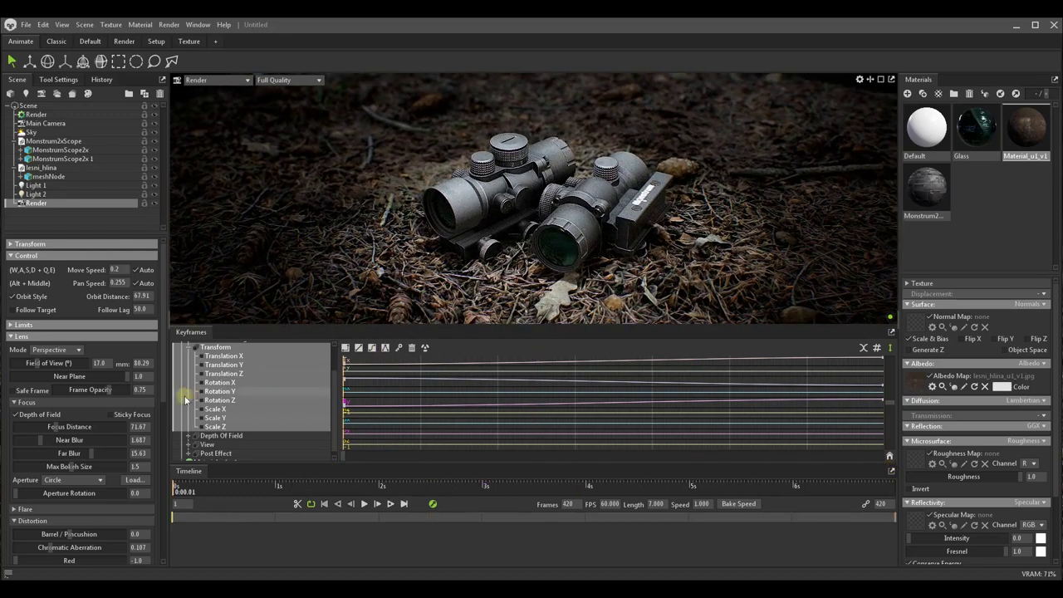
Step: Select the Render item to show its output settings with 1920 x 1080 MPEG4 video
scroll(103, 430, "down", 2)
scroll(103, 430, "down", 4)
scroll(98, 442, "down", 2)
scroll(103, 482, "down", 2)
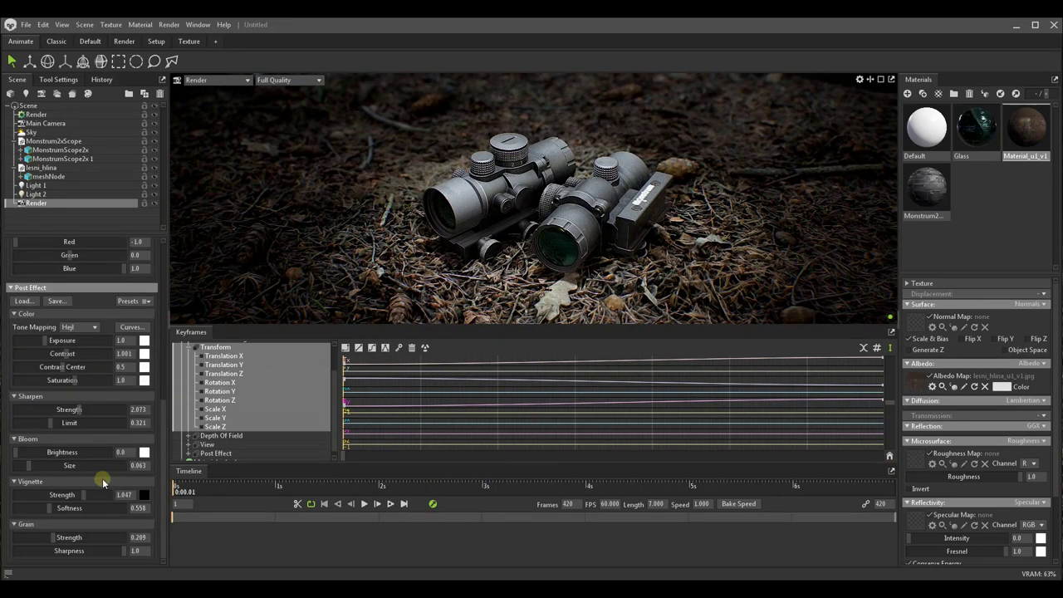
scroll(94, 462, "up", 2)
left_click(35, 114)
scroll(108, 456, "down", 1)
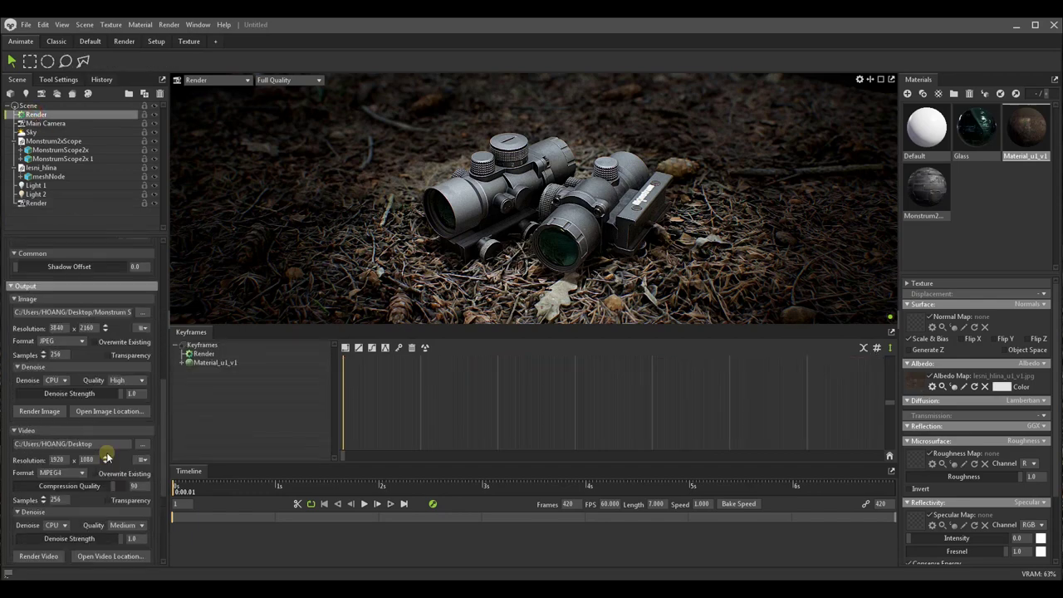
Step: Set the video output path to Video.mp4 in the Render folder
left_click(143, 446)
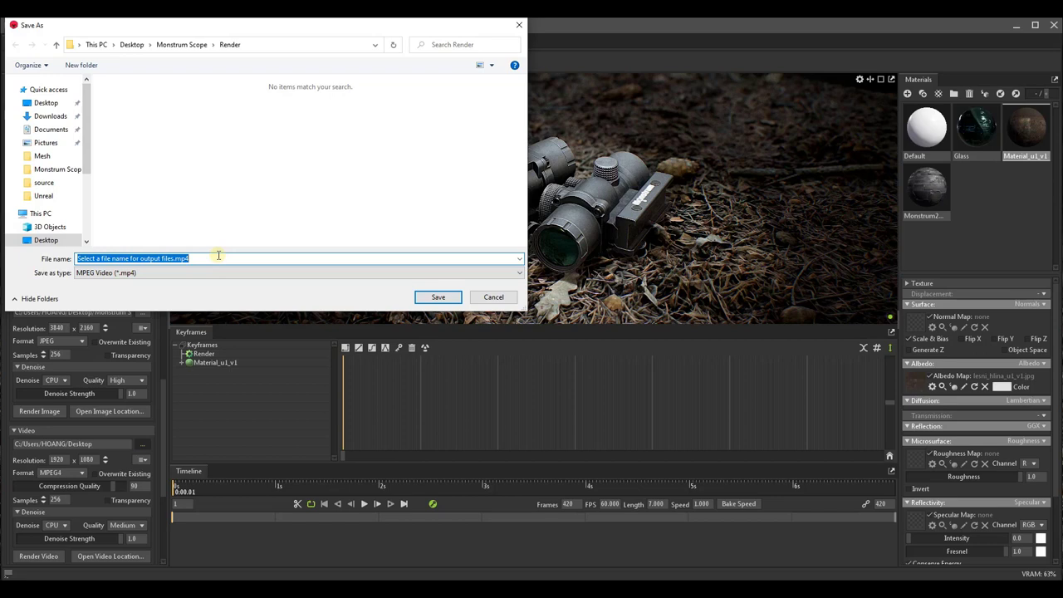
left_click(436, 298)
scroll(69, 519, "down", 1)
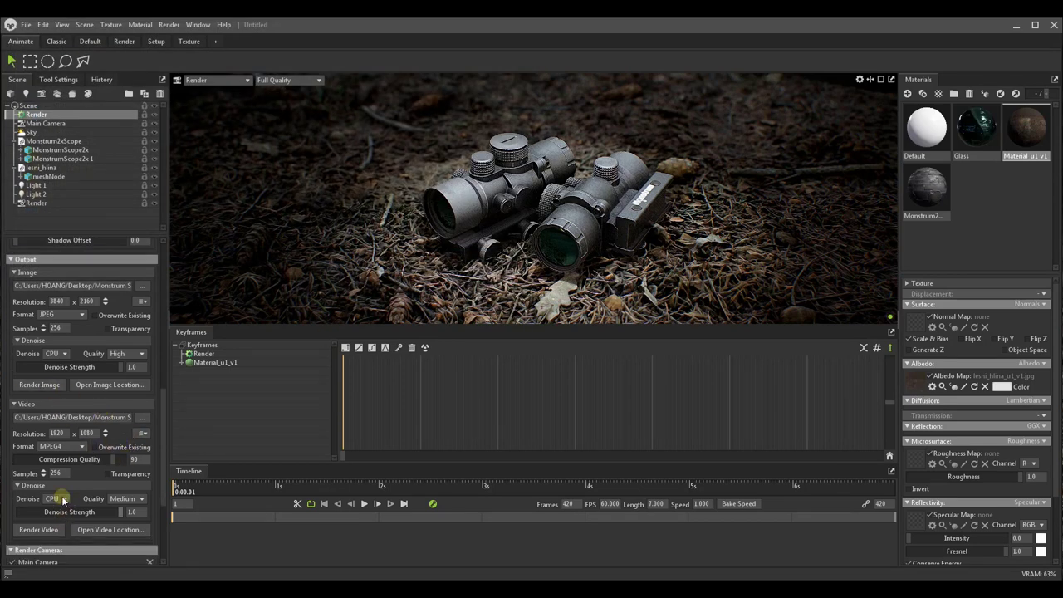
Step: Lower video samples from 256 to 128 and render the video
left_click(43, 476)
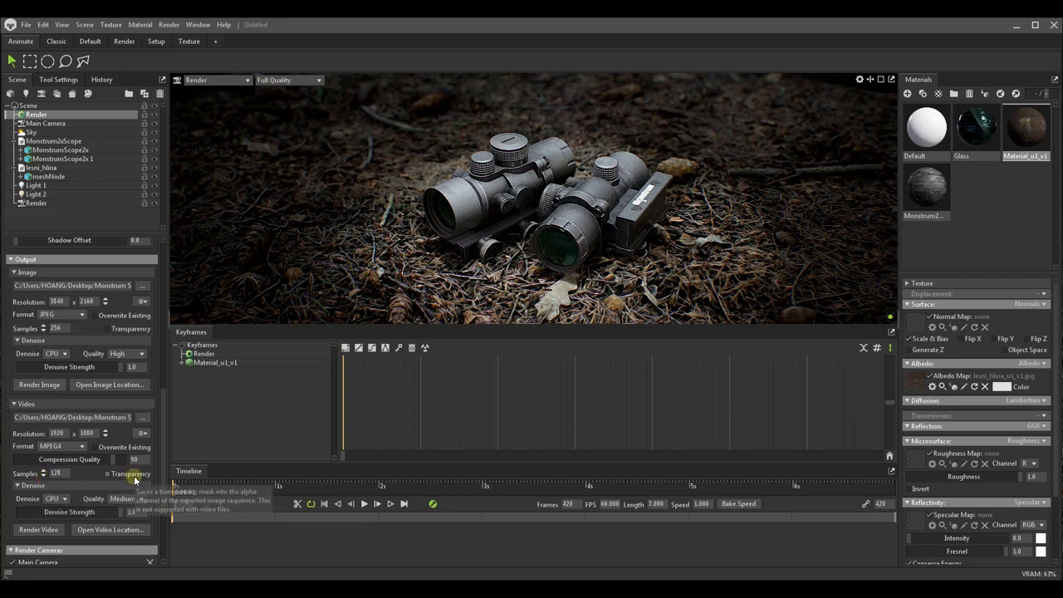
left_click(132, 512)
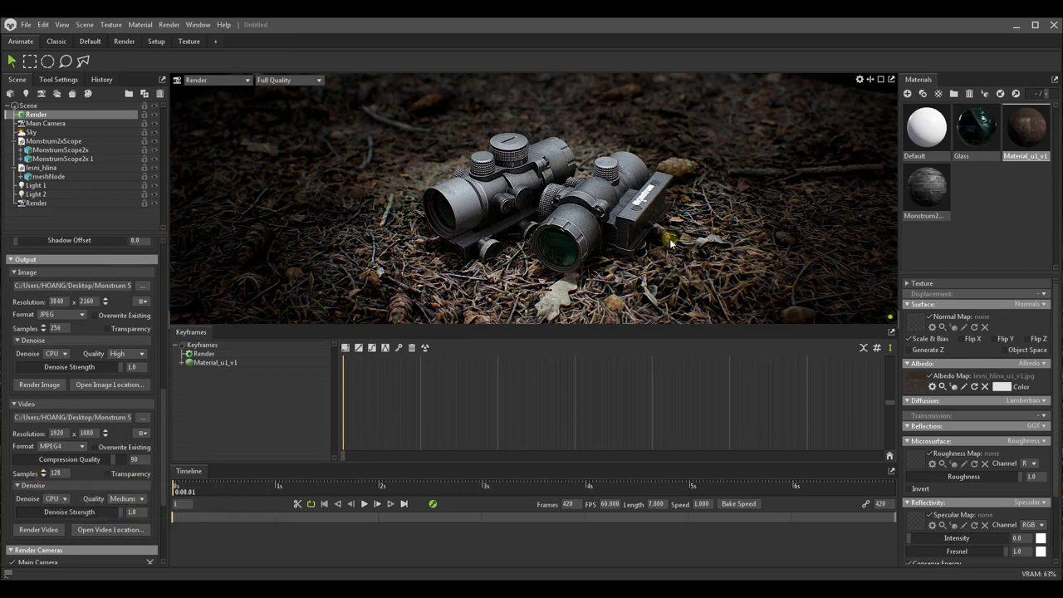
left_click(56, 532)
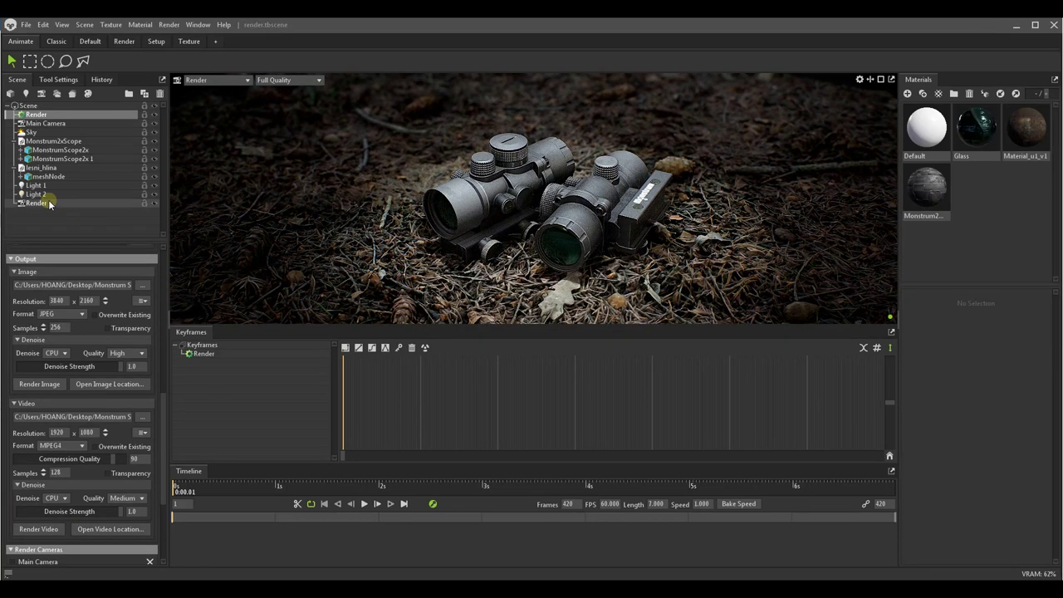
Step: Clear the camera keyframes and move the camera in close to the scopes
left_click(424, 349)
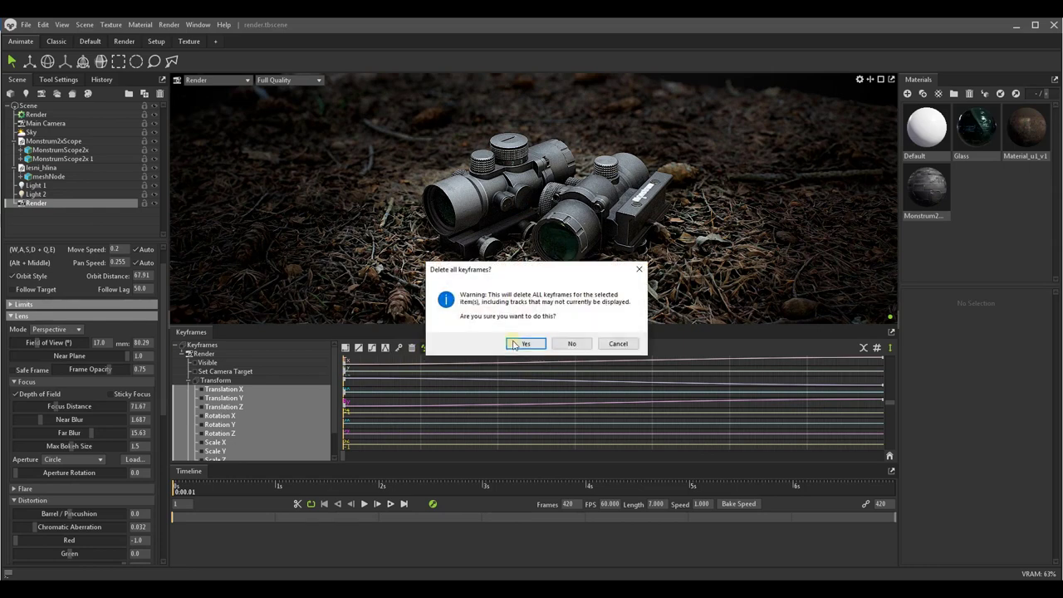
left_click(572, 340)
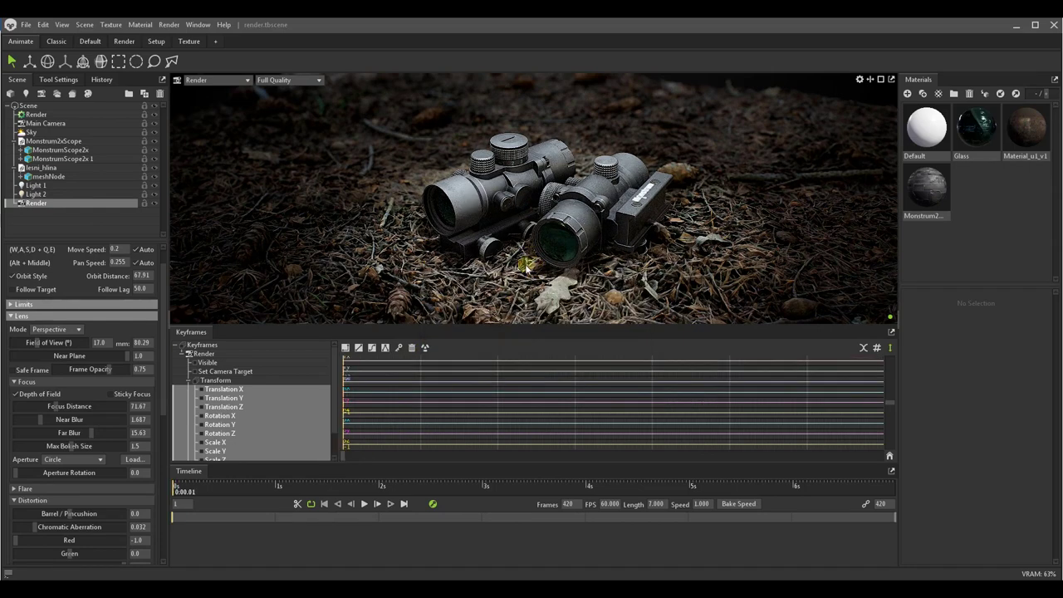
middle_click_drag(529, 281, 527, 268)
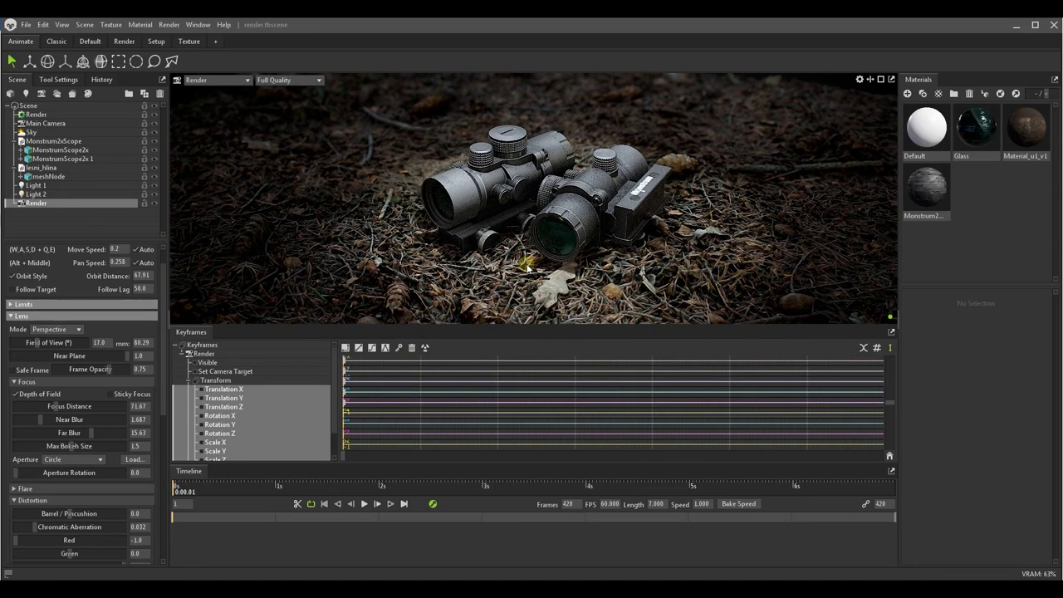
left_click_drag(45, 411, 54, 405)
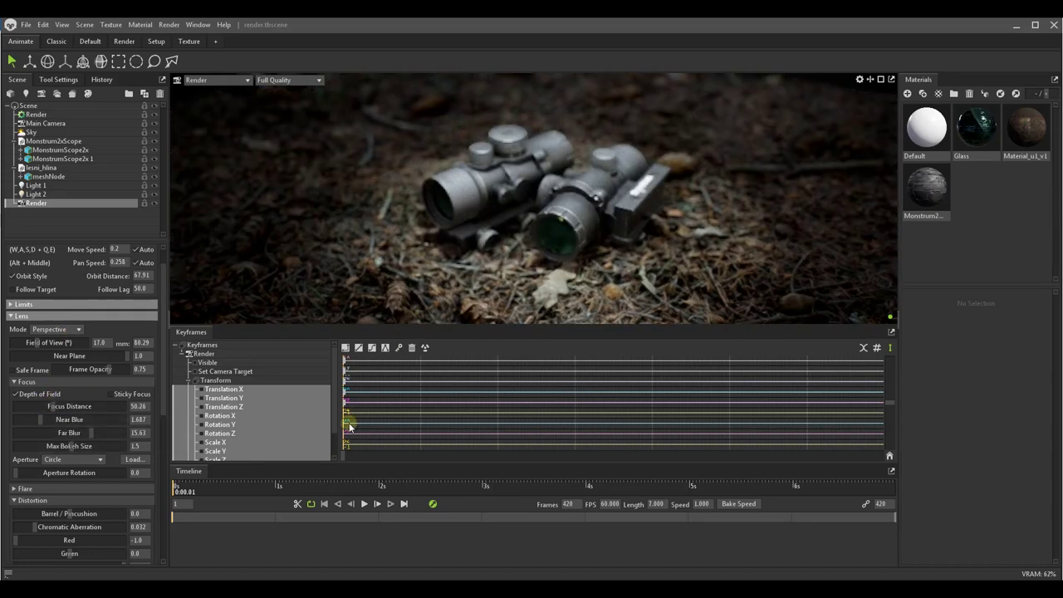
mouse_move(568, 205)
right_mouse_down("alt")
mouse_move(563, 259)
mouse_move(572, 259)
right_mouse_up("alt")
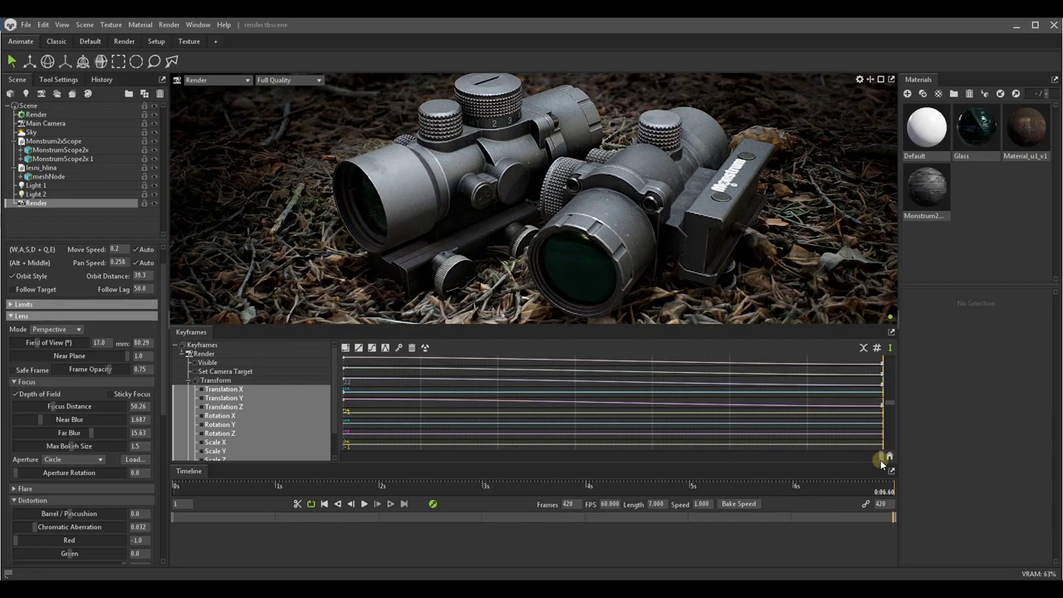
mouse_move(880, 459)
left_mouse_down()
mouse_move(534, 415)
mouse_move(897, 436)
mouse_move(362, 384)
mouse_move(374, 394)
mouse_move(883, 405)
left_mouse_up()
Step: Refocus on the scopes, set Near Blur 0 and Far Blur 8.497, then play back
left_click_drag(54, 406, 53, 406)
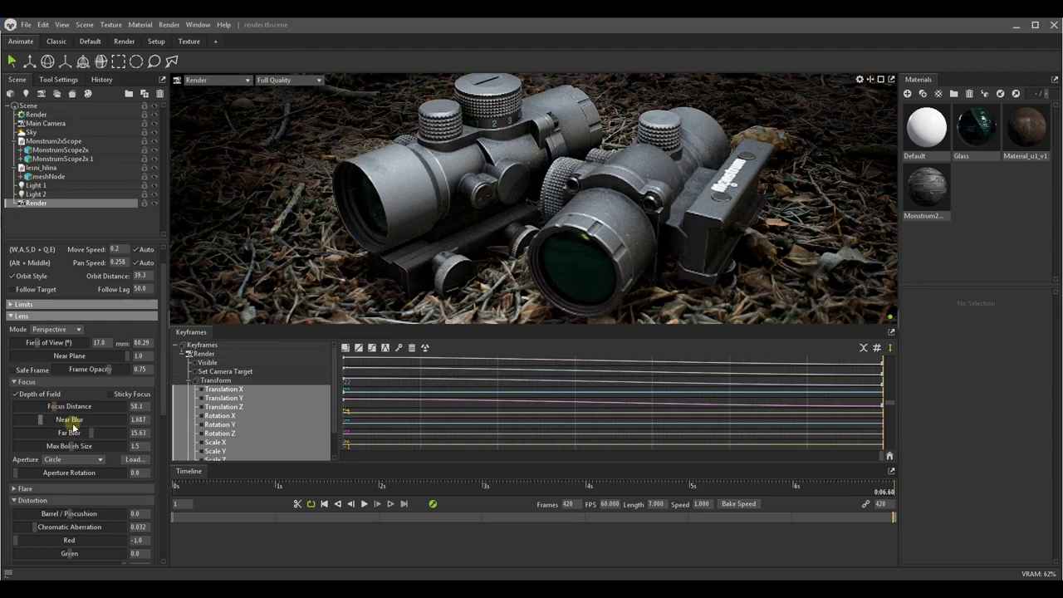
left_click_drag(36, 420, 55, 433)
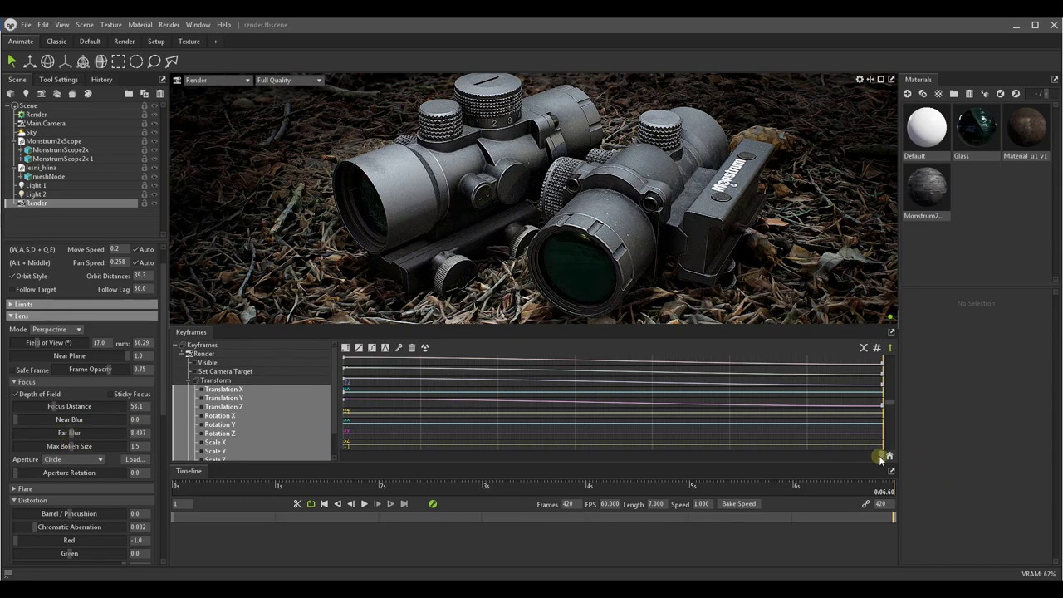
left_click_drag(882, 458, 323, 465)
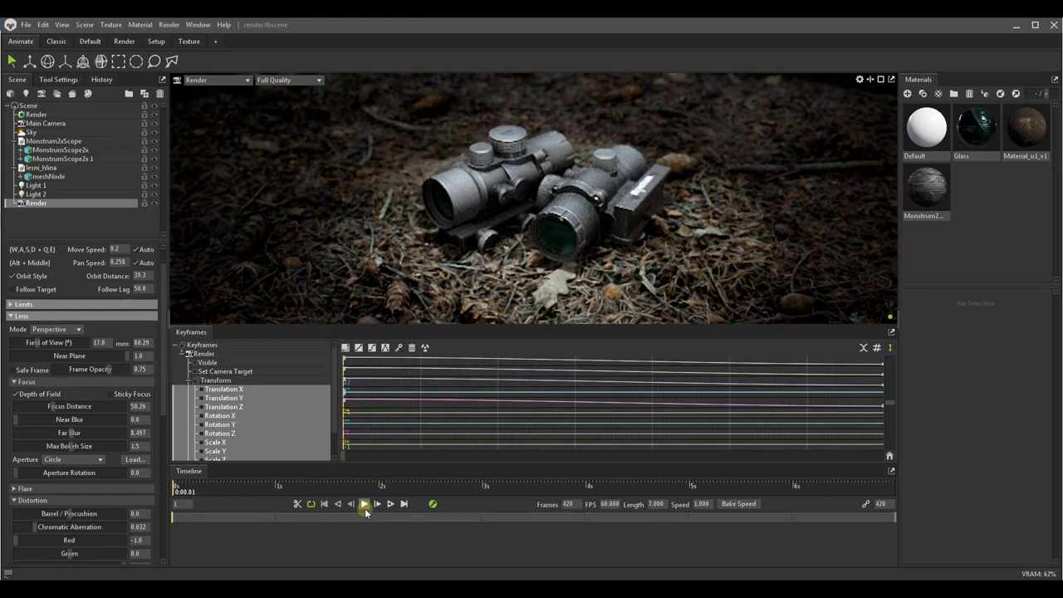
left_click(365, 504)
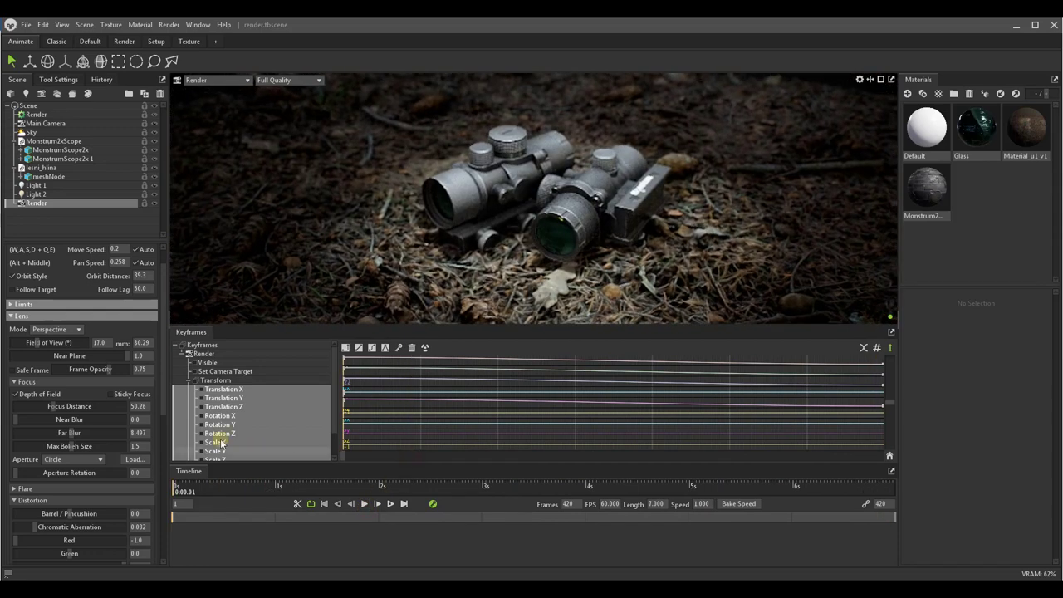
Step: Reopen the Render camera's output settings showing 1920 x 1080 MPEG4 video at 128 samples
scroll(130, 468, "down", 5)
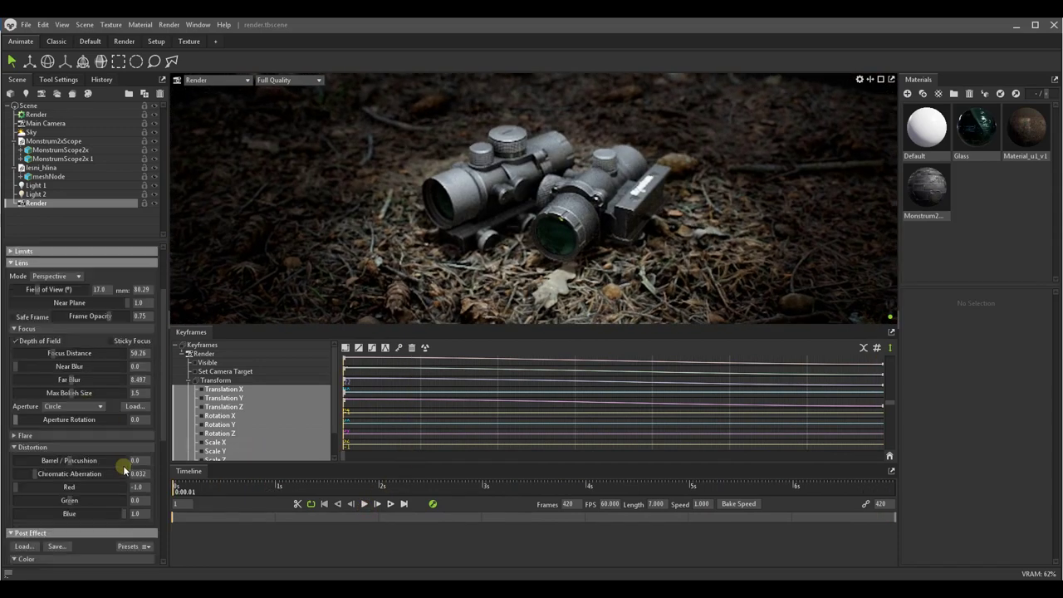
scroll(125, 473, "down", 5)
left_click(35, 114)
scroll(109, 526, "down", 5)
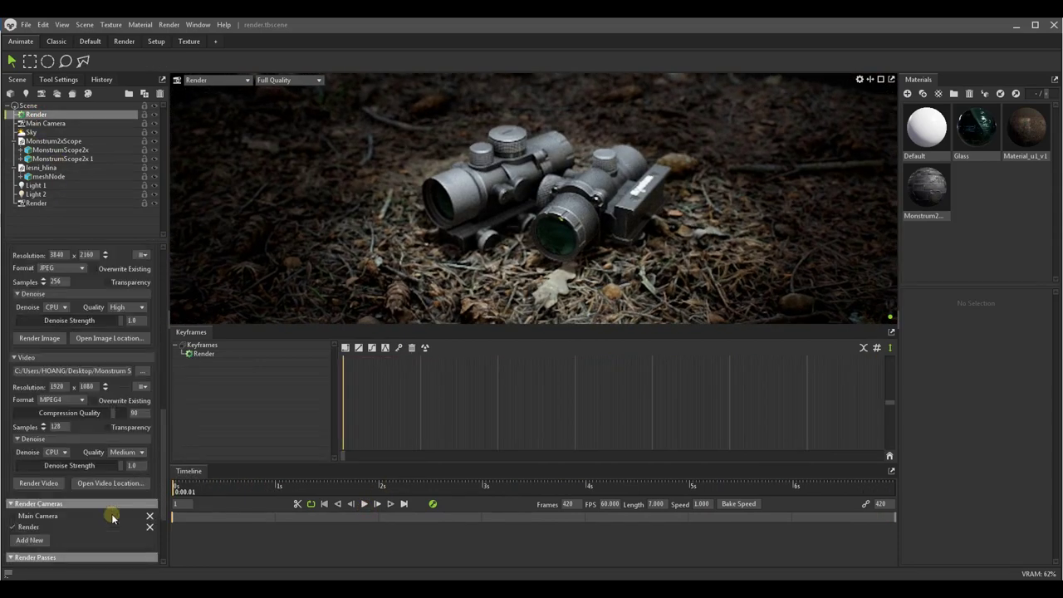
scroll(41, 453, "down", 2)
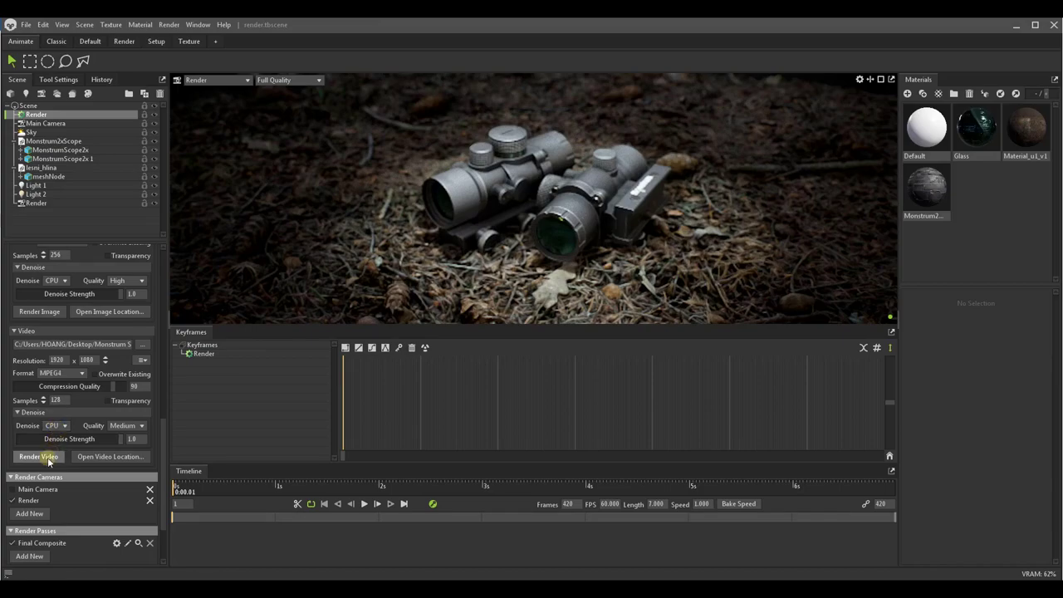